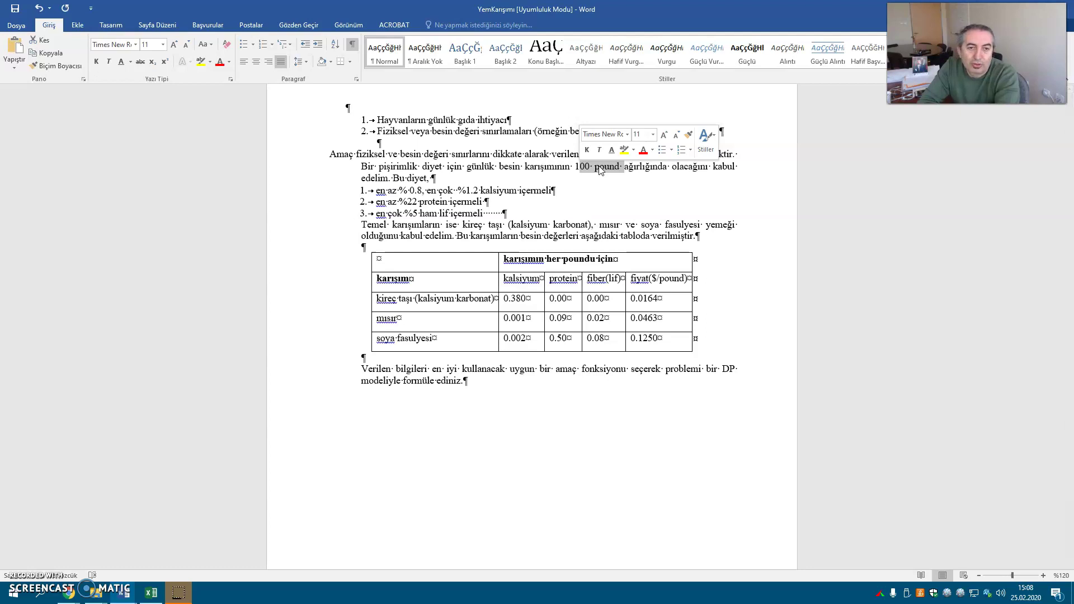
- Review the diet constraints and the calcium, protein, fiber and price table of the feed mix in the problem document
click(611, 216)
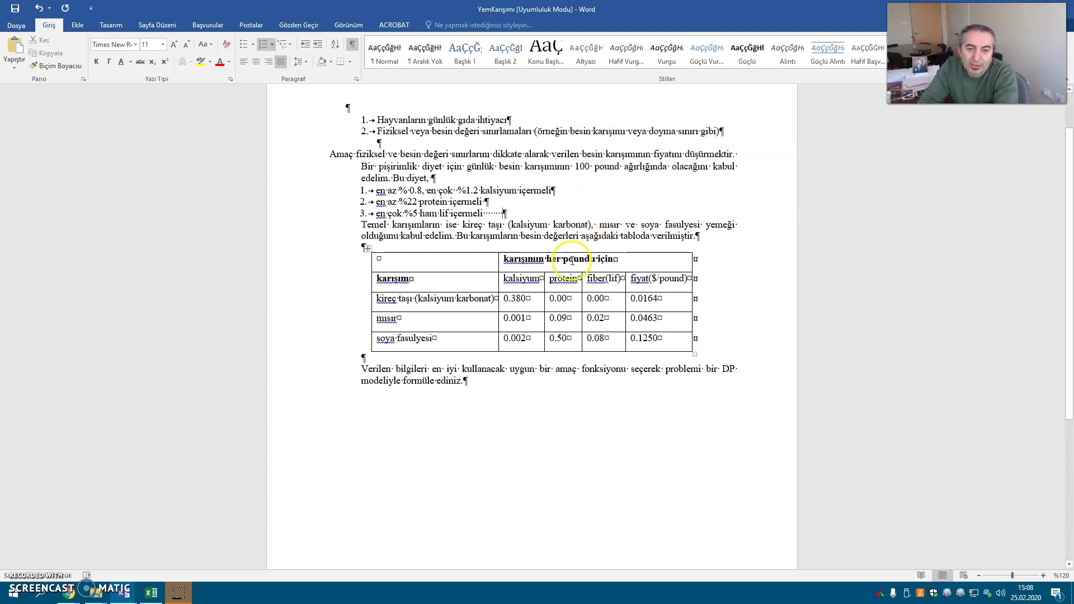
click(603, 270)
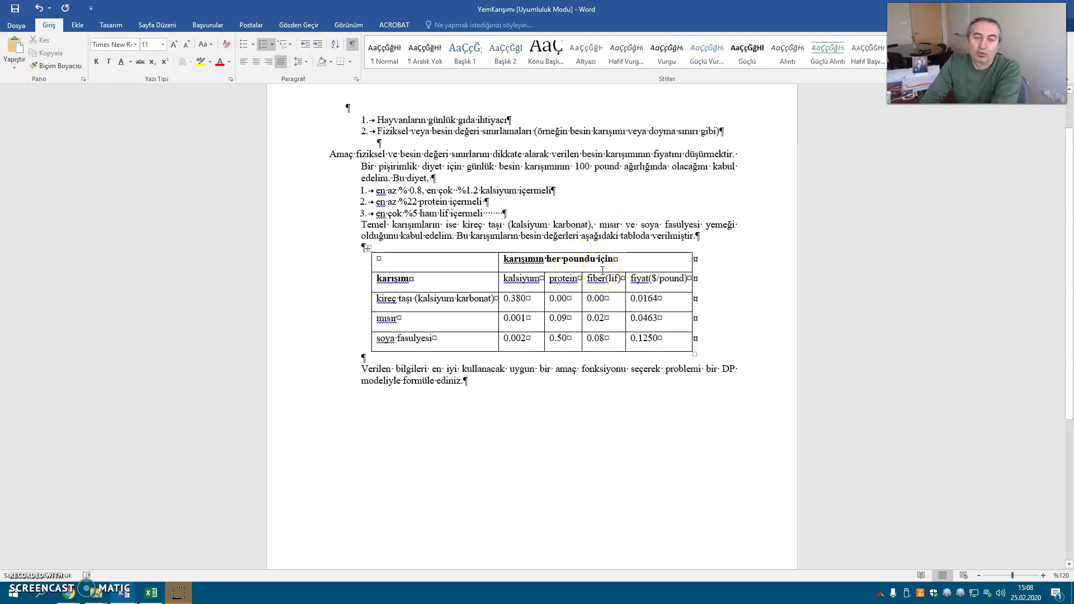
click(588, 288)
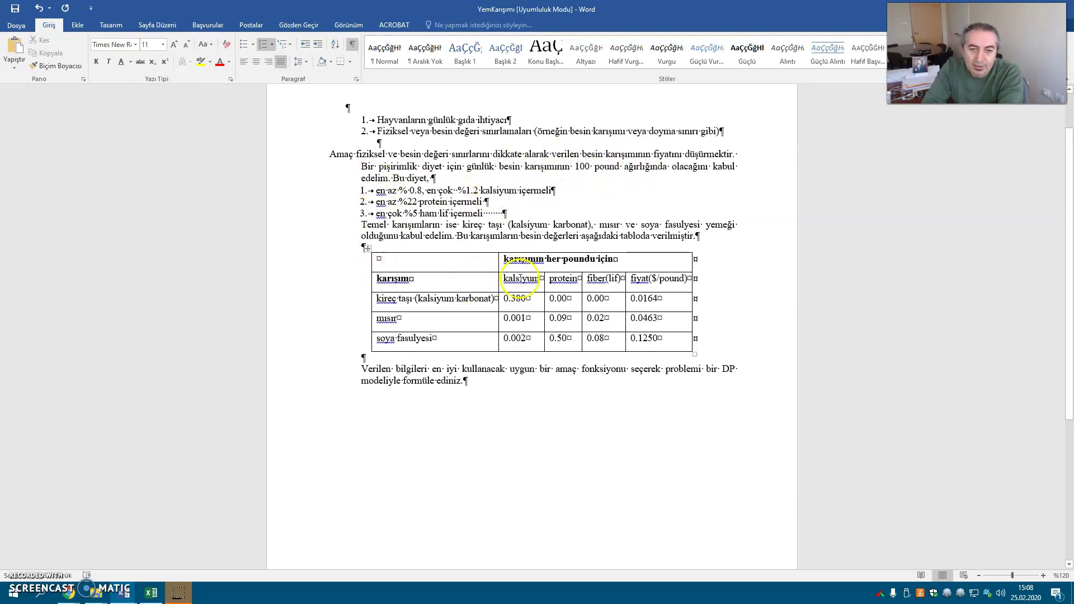
drag(517, 279, 515, 321)
drag(381, 298, 387, 337)
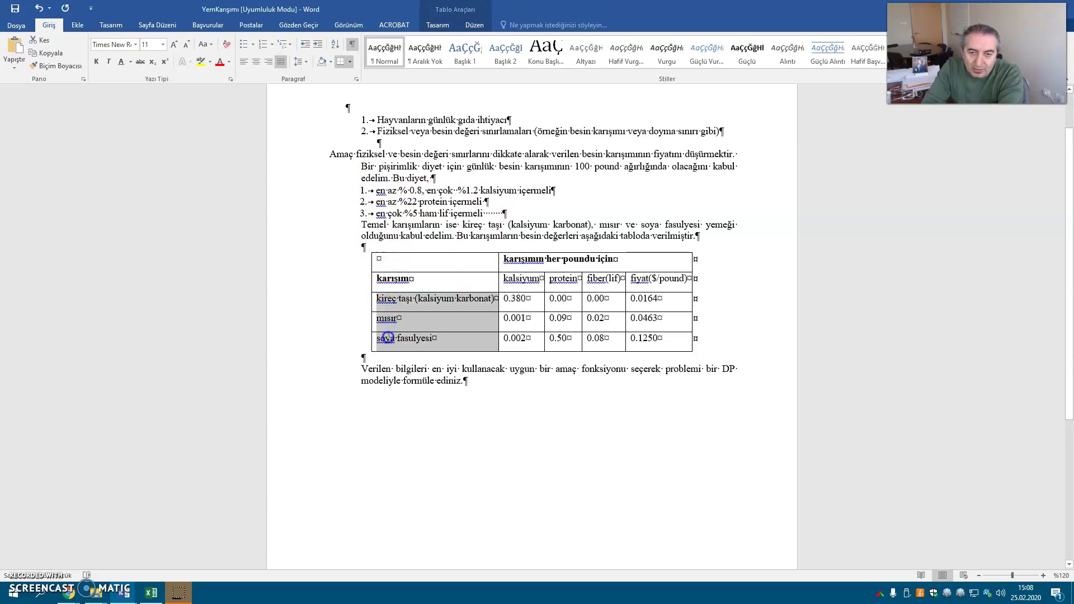
click(381, 299)
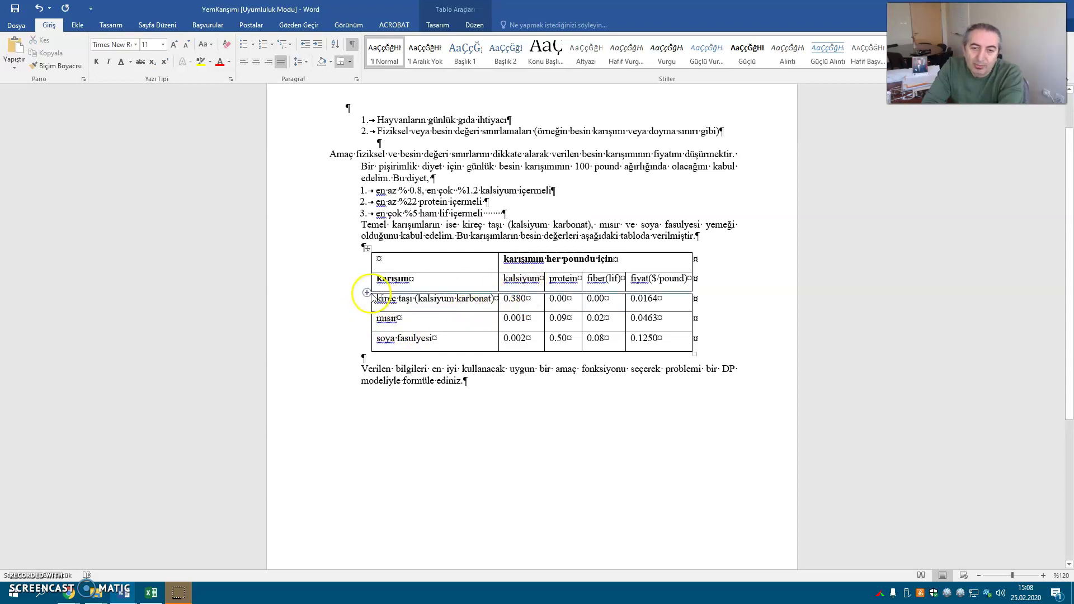
click(520, 299)
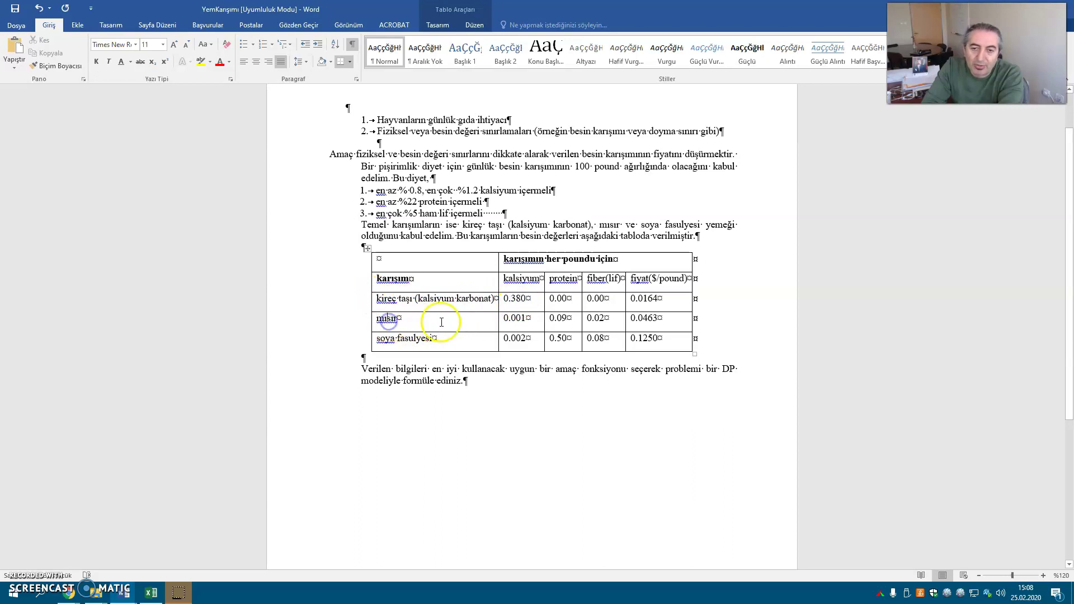
click(391, 340)
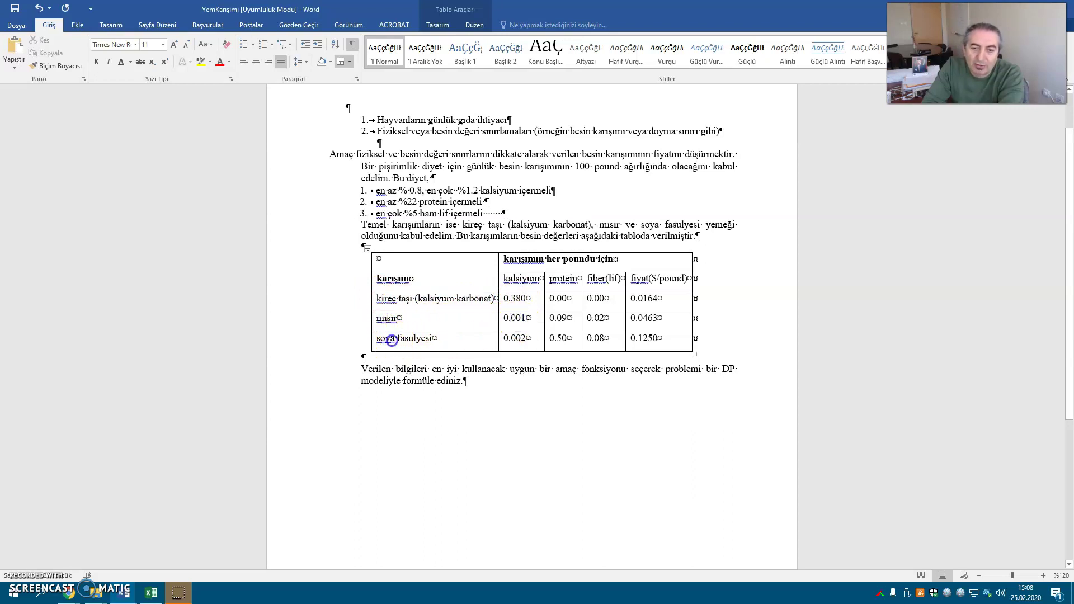
click(515, 338)
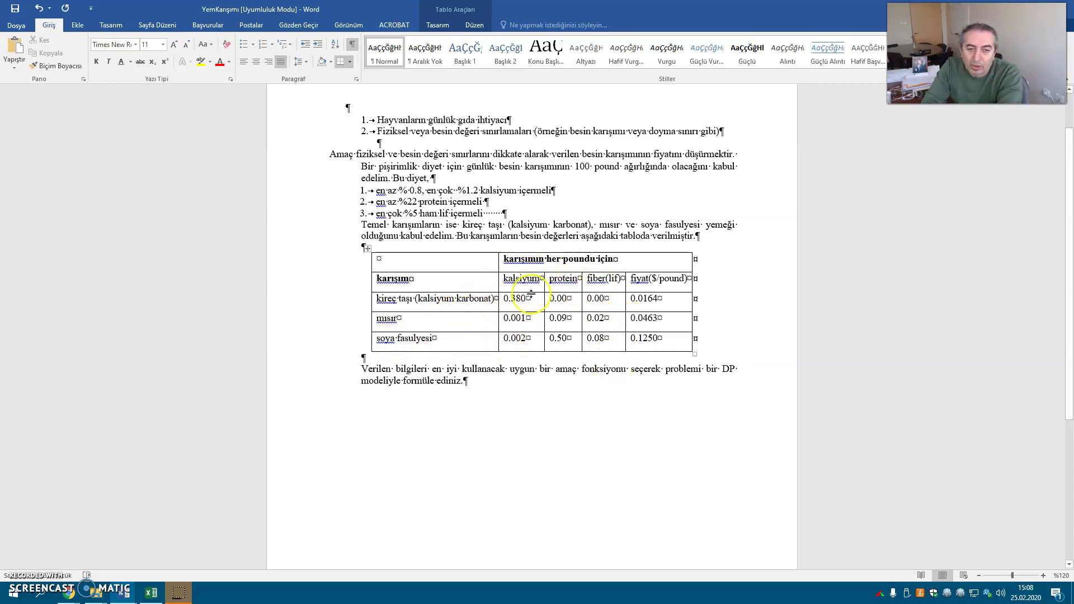
click(288, 465)
- Switch to the Excel workbook and check in the Excel add-ins list that the Solver add-in (Çözücü Eklentisi) is enabled
click(151, 590)
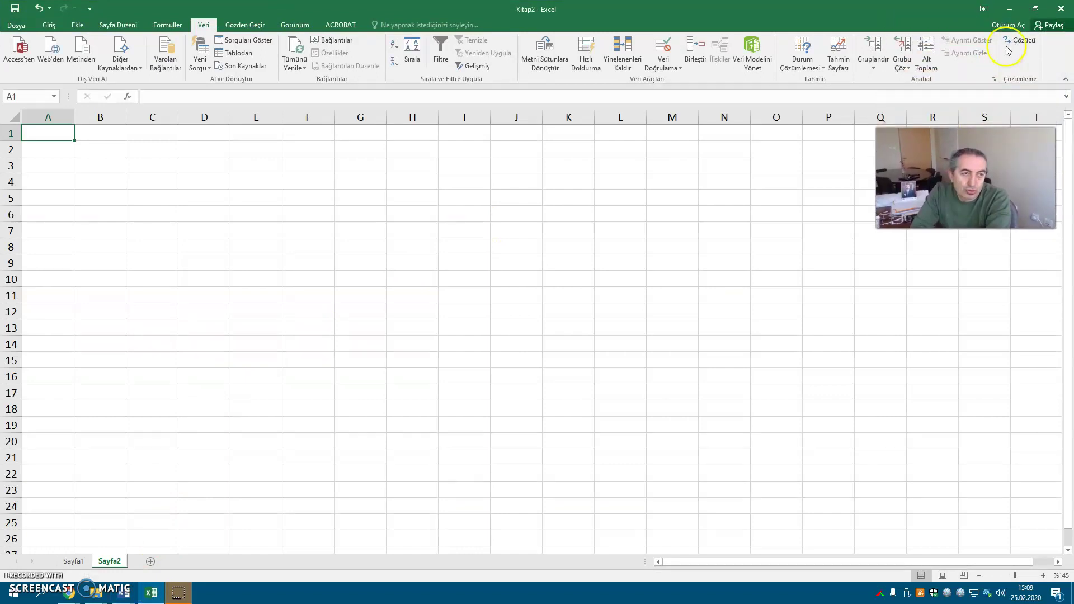
click(1017, 45)
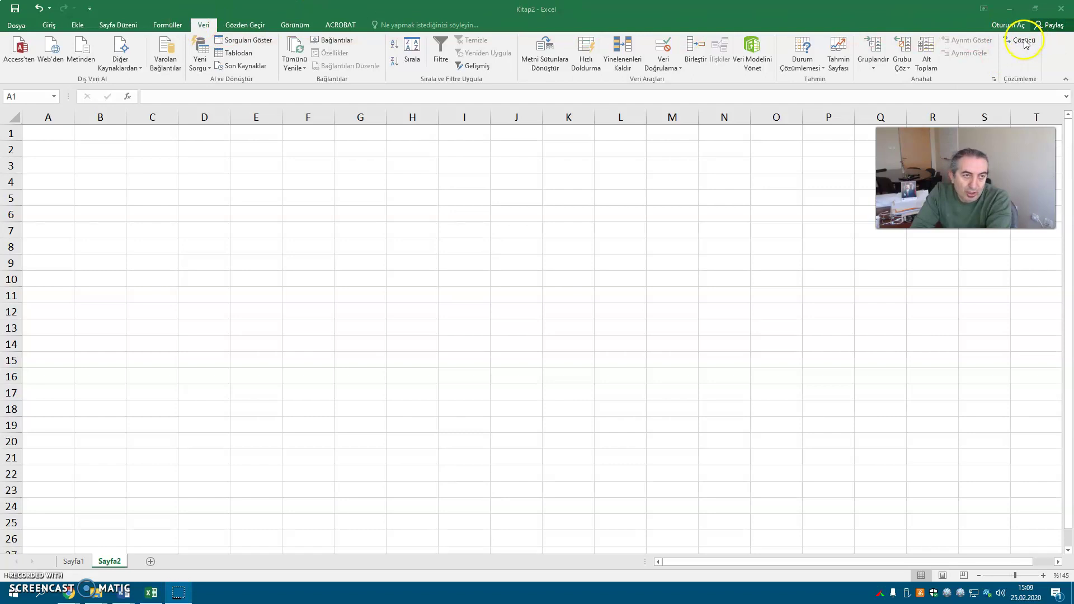
click(16, 25)
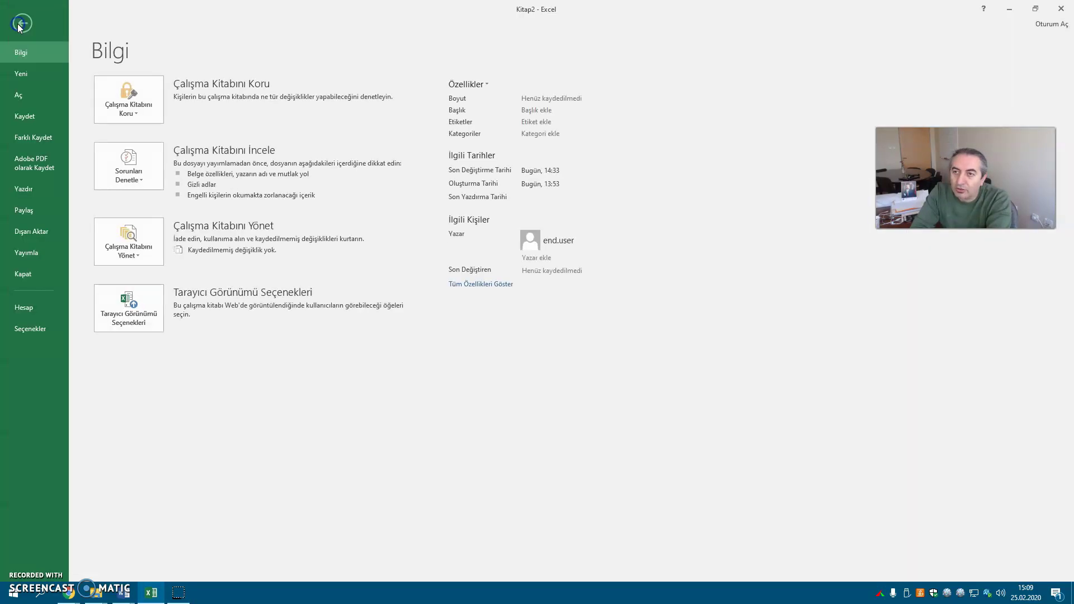
click(36, 329)
click(348, 222)
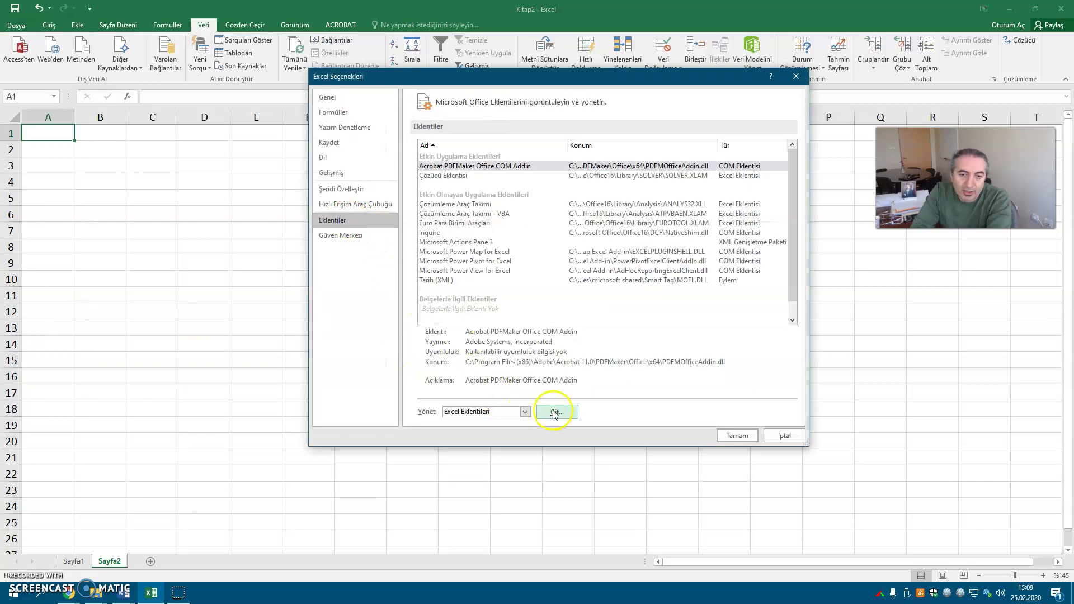
click(555, 412)
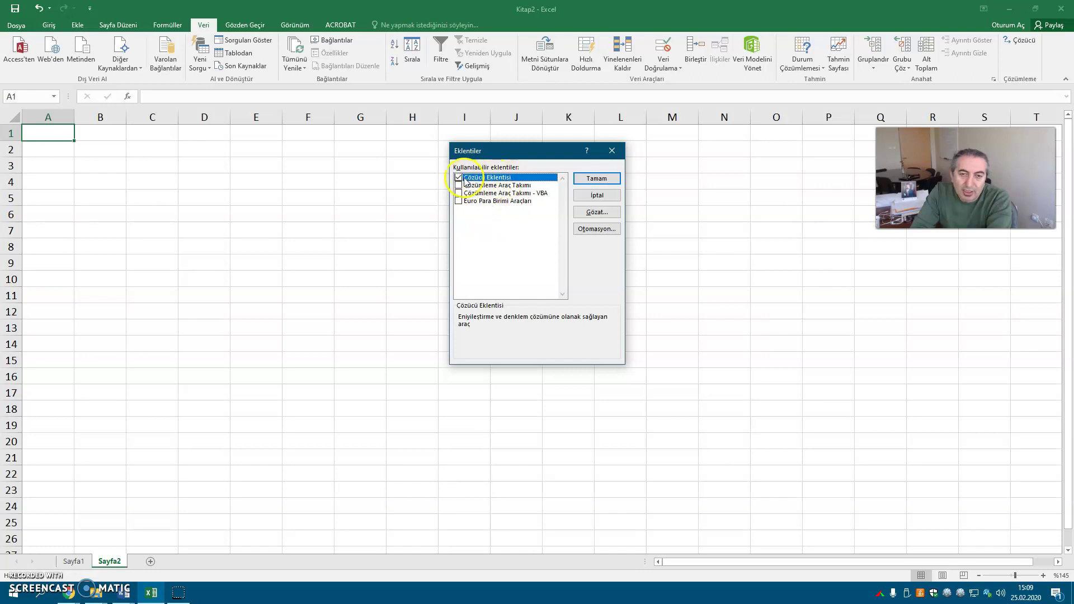
click(602, 179)
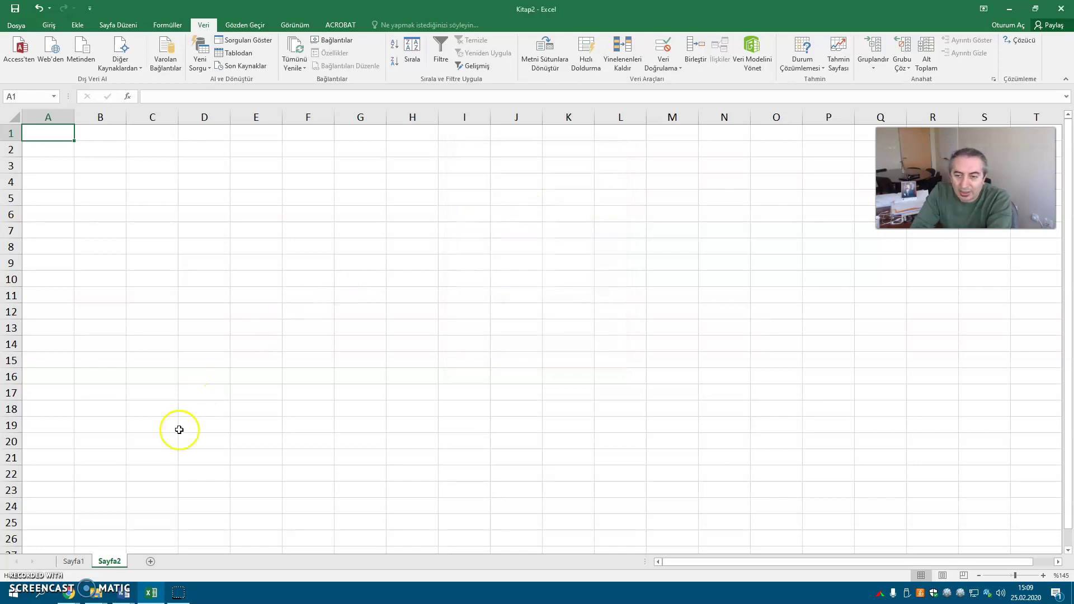
- Switch to the YemKarışımı document in Word and copy the table rows from the karışım header row down to soya fasulyesi
click(123, 593)
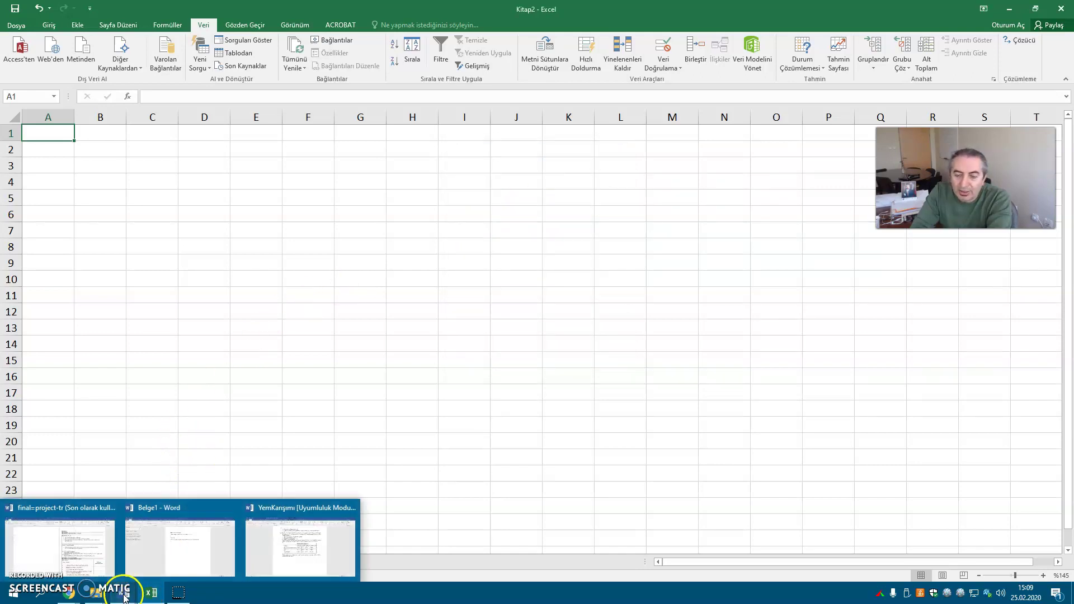
click(245, 568)
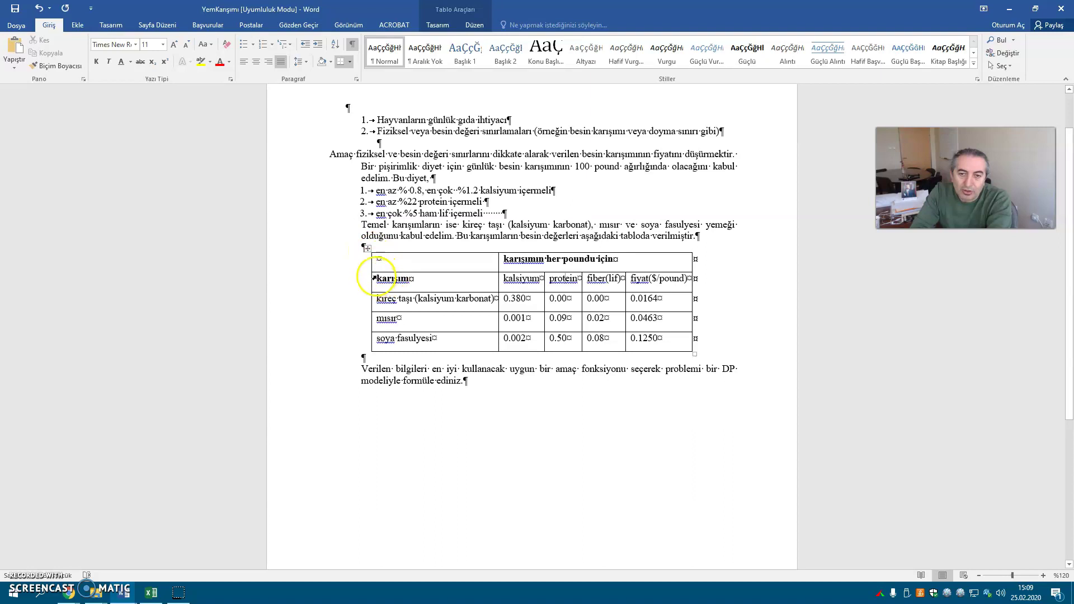
drag(380, 278, 646, 338)
right_click(647, 324)
click(669, 343)
- Return to Excel and paste the copied table into Sayfa2 starting at cell L2, keeping its source formatting
click(151, 592)
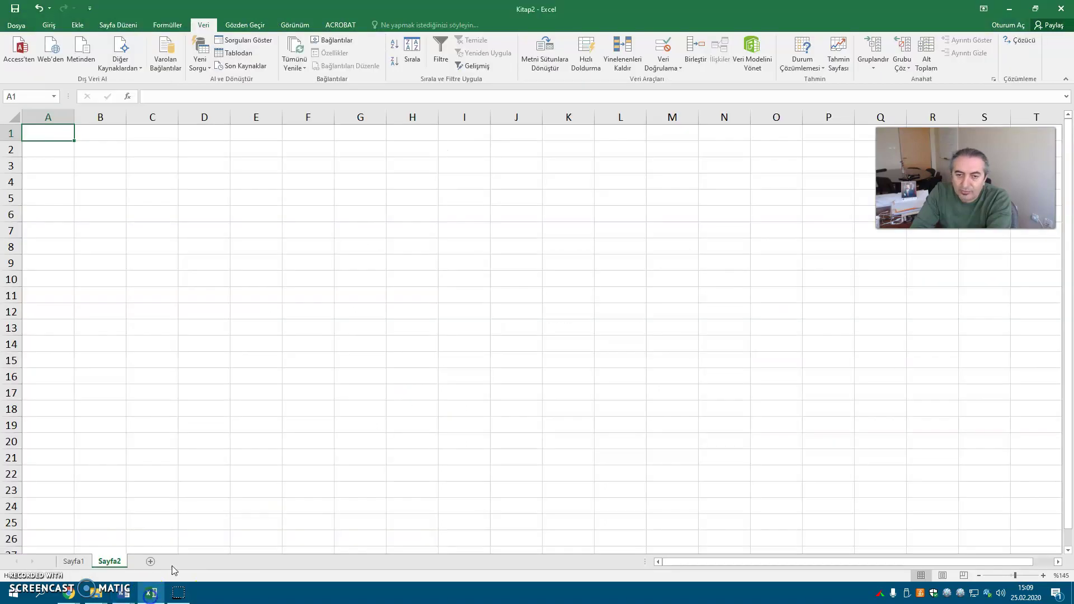
click(621, 149)
right_click(621, 149)
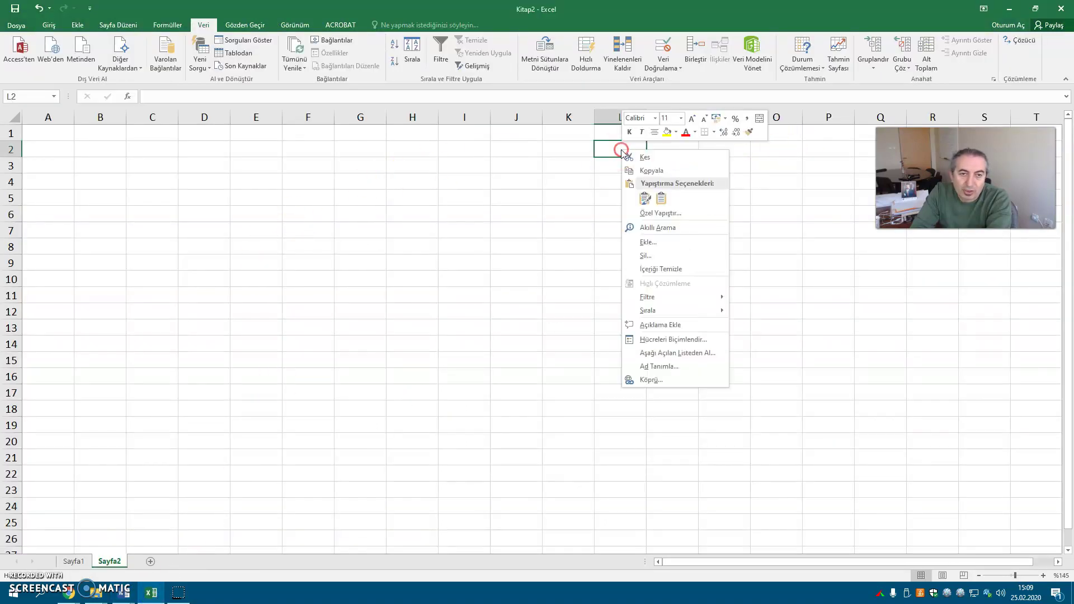
click(645, 201)
click(677, 350)
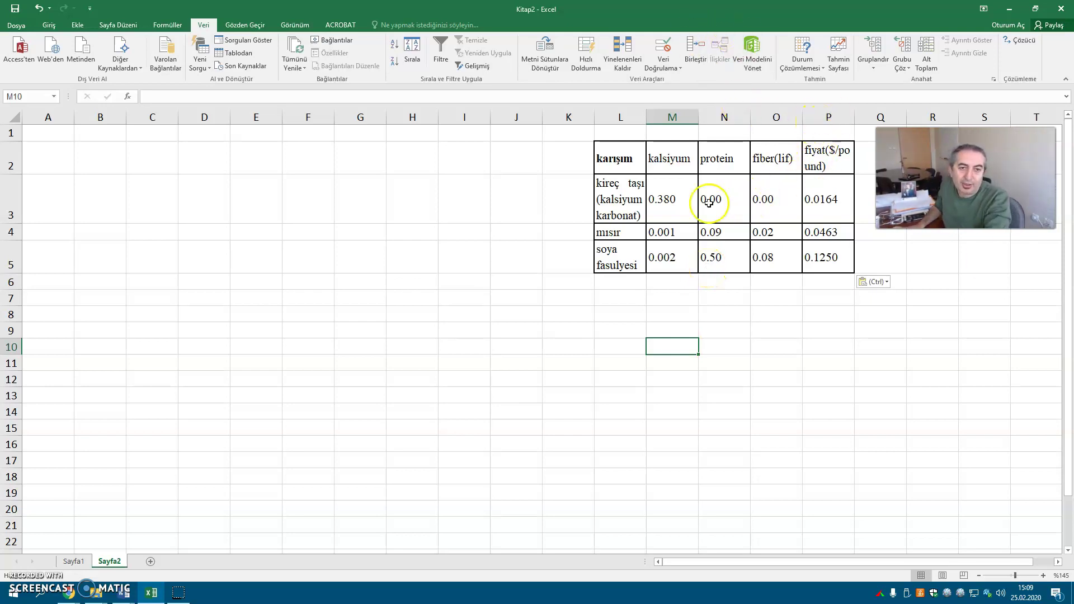
- Label the three ingredient rows of the table x1, x2 and x3 in cells K3 to K5
click(579, 196)
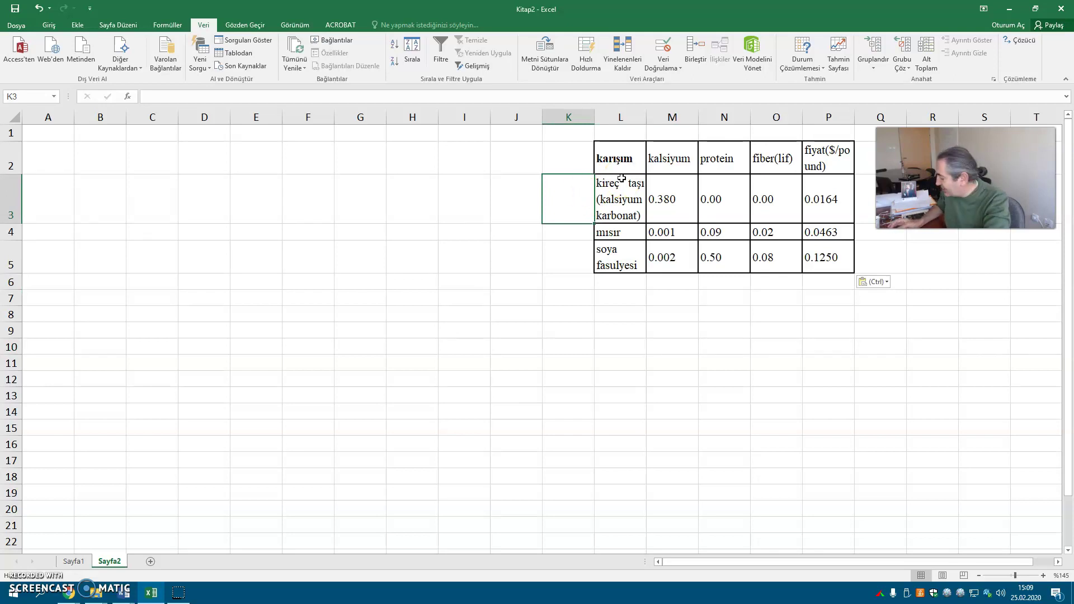
text(x)
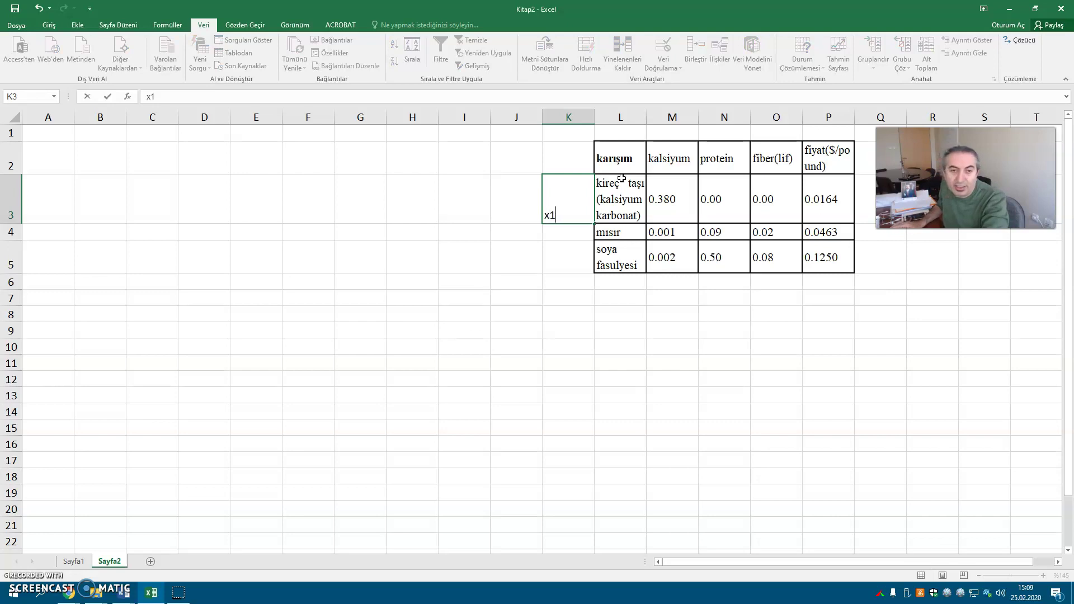
text(1)
key(Return)
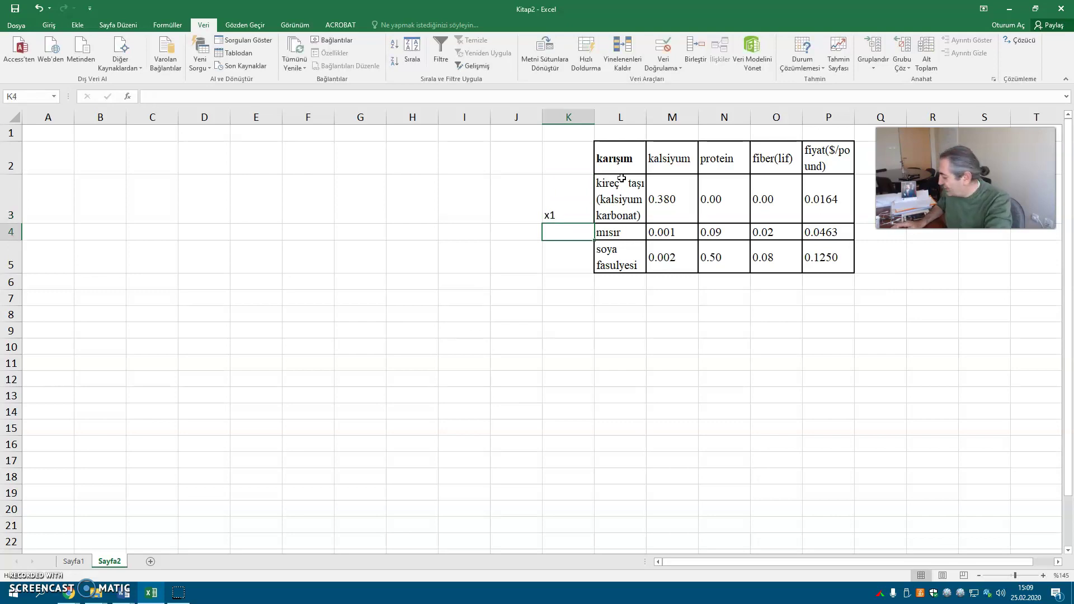
text(x2)
key(Return)
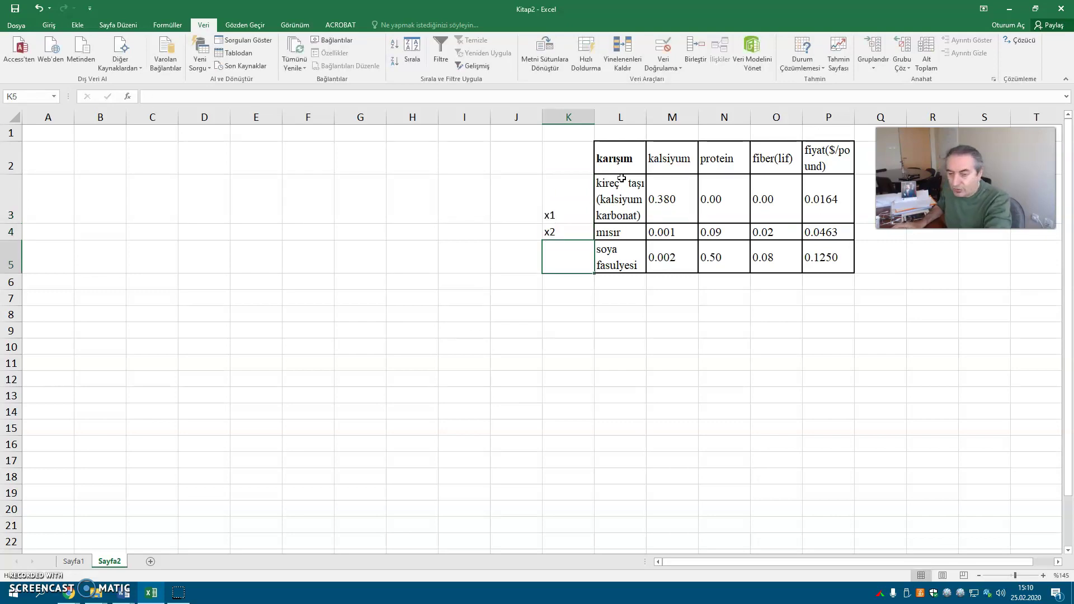
text(x)
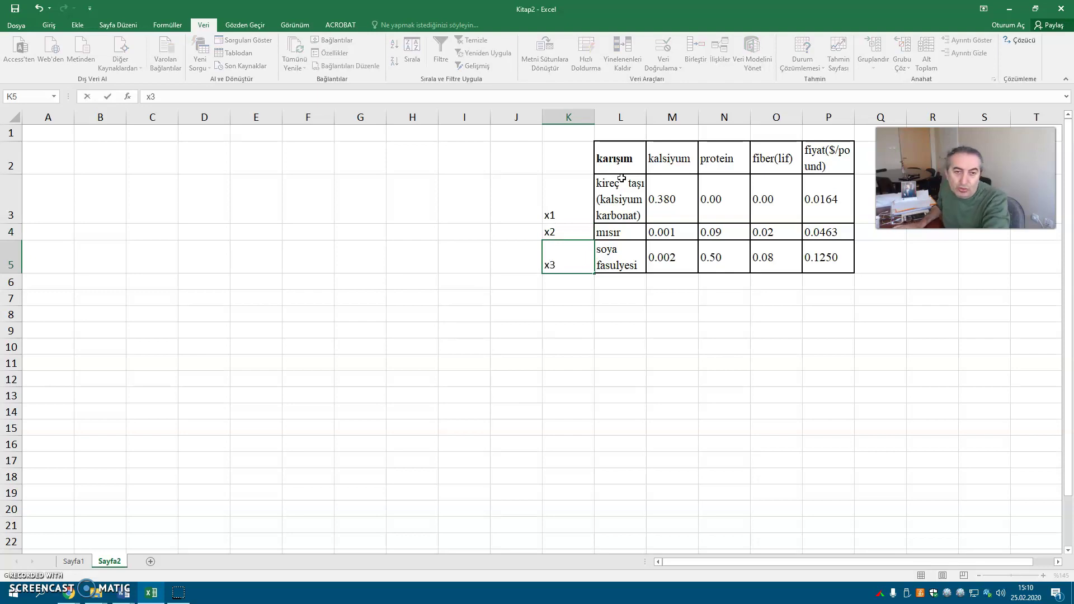
text(3)
key(Return)
- Create a variable row with the label Değişkenler in B6 and x1, x2 and x3 in C6 to E6
key(Left)
key(Left)
key(Left)
key(Left)
key(Left)
key(Left)
key(Left)
key(Left)
key(Left)
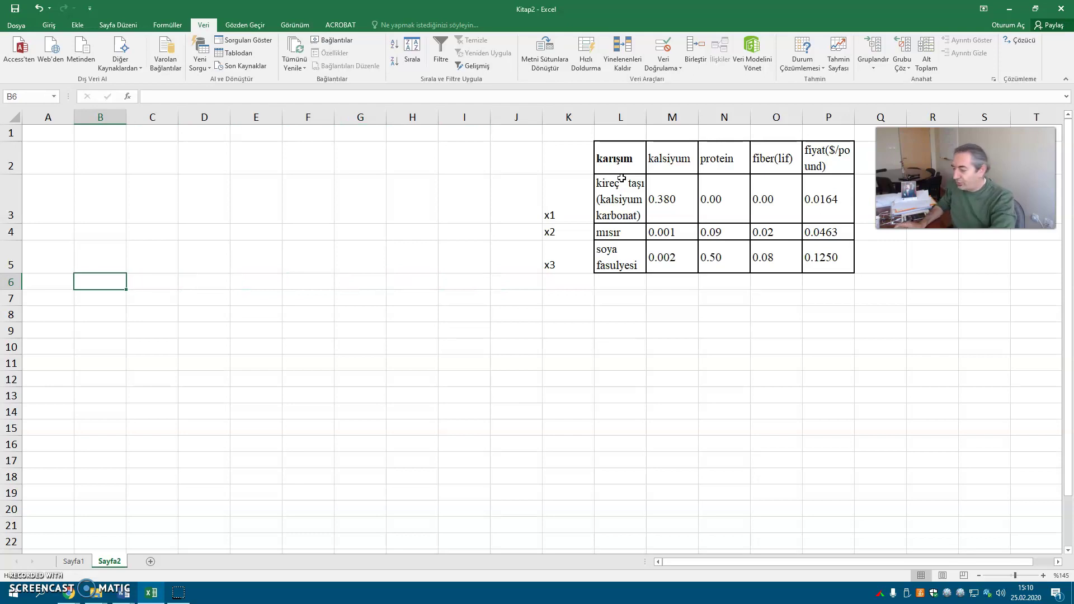
text(Değişkenler)
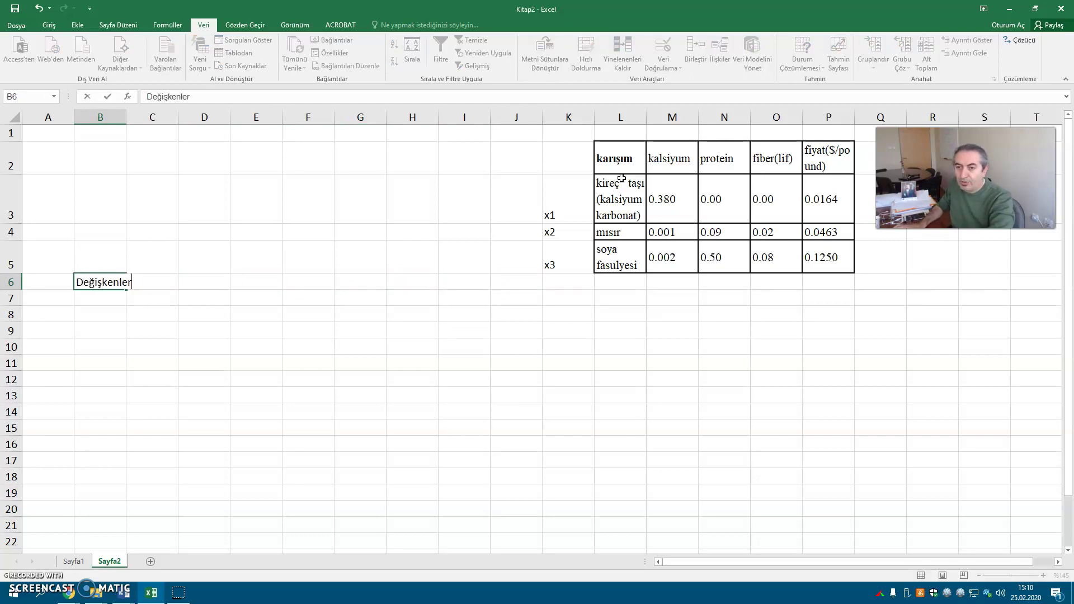
key(Tab)
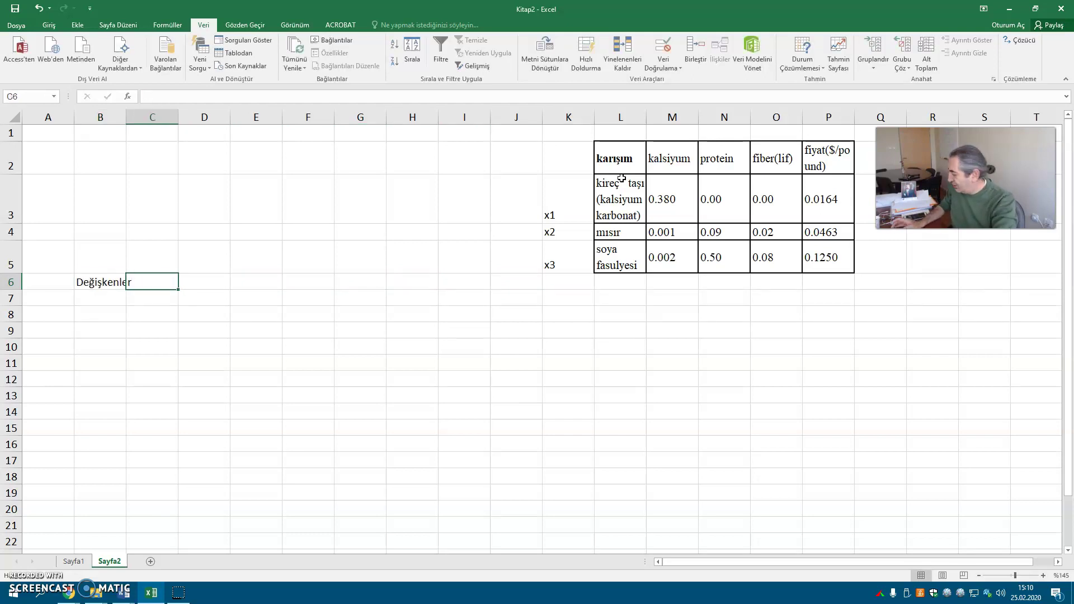
text(x1)
key(Tab)
text(x2)
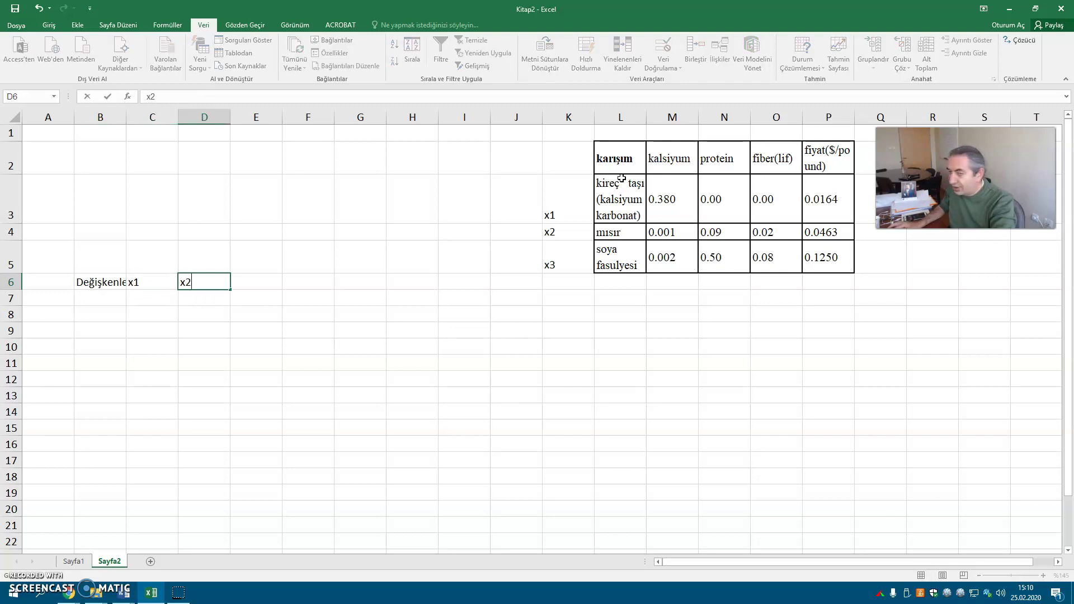
key(Tab)
text(x3)
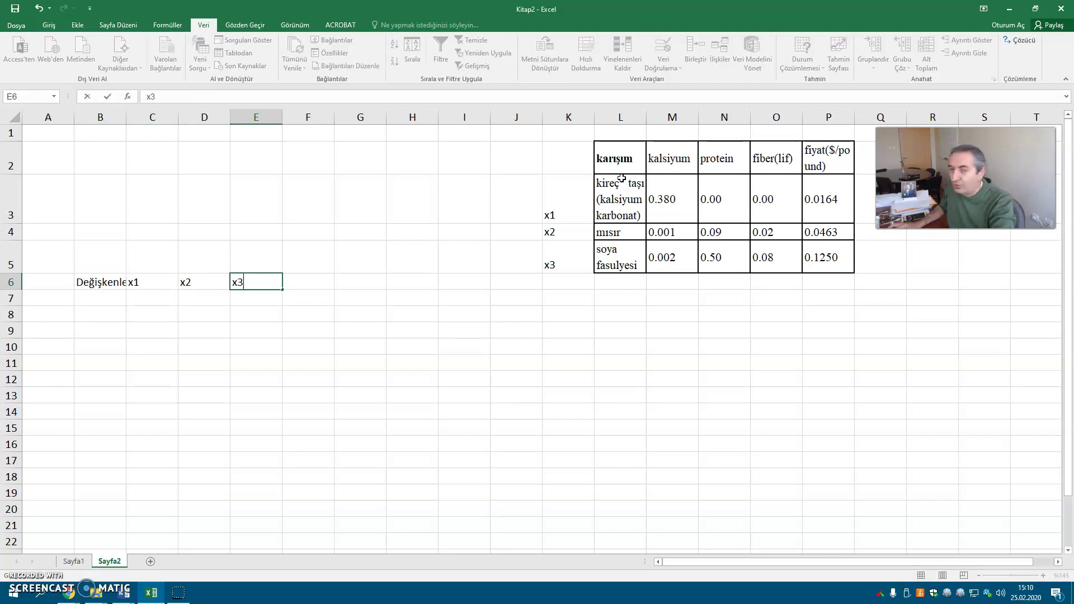
key(Return)
- Add the row label Birim Fiyatları in B7, below Değişkenler
key(Left)
key(Left)
key(Left)
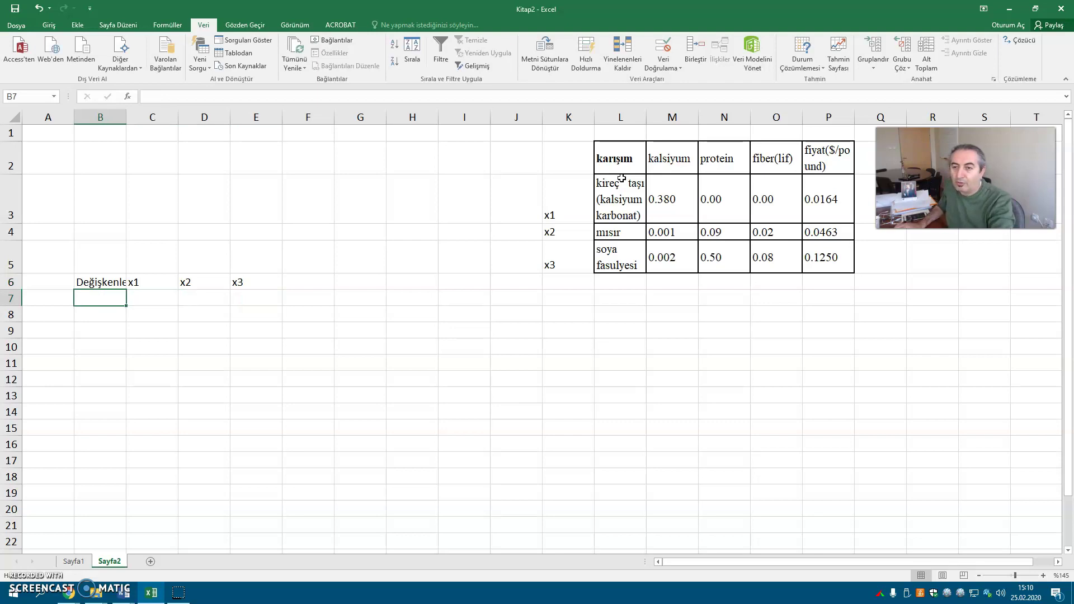
text(Bi)
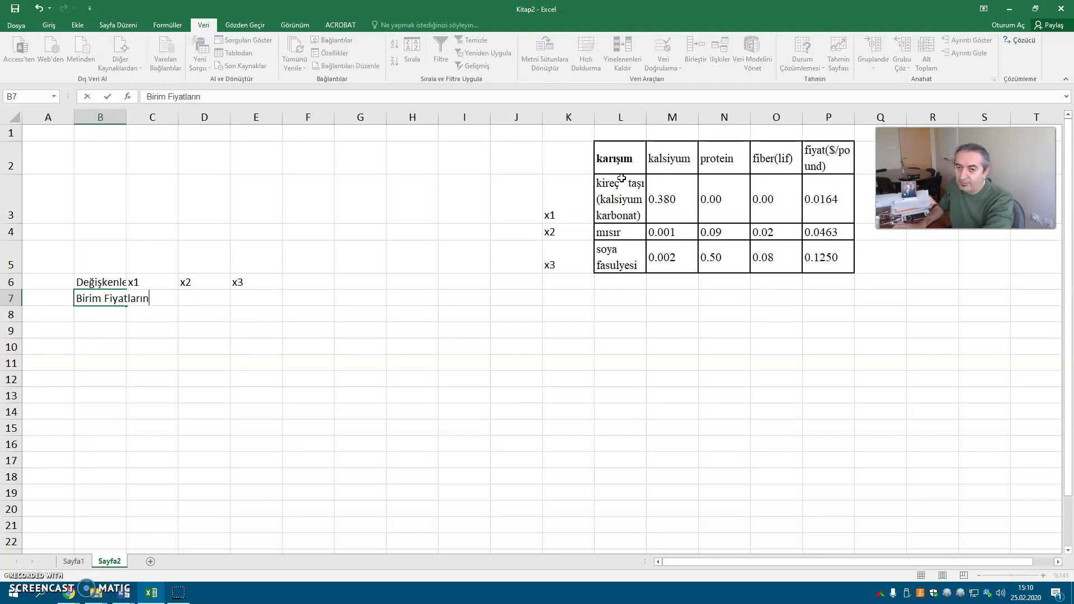
text(rim Fiyatları)
key(Return)
- Enter the unit prices 0,0164, 0,0463 and 0,125 for x1, x2 and x3 in C7 to E7
key(Up)
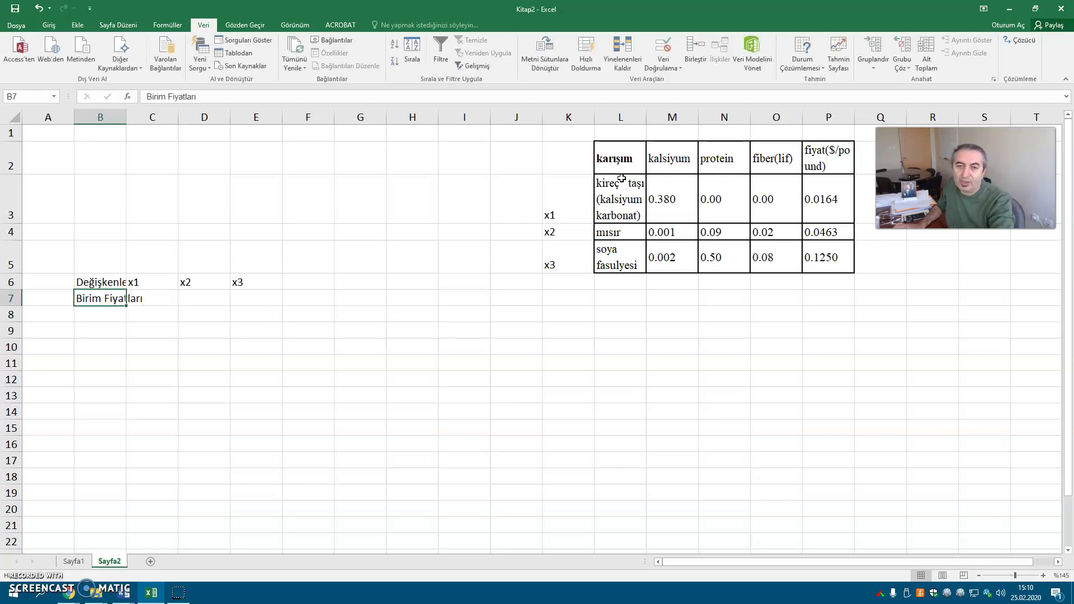
key(Right)
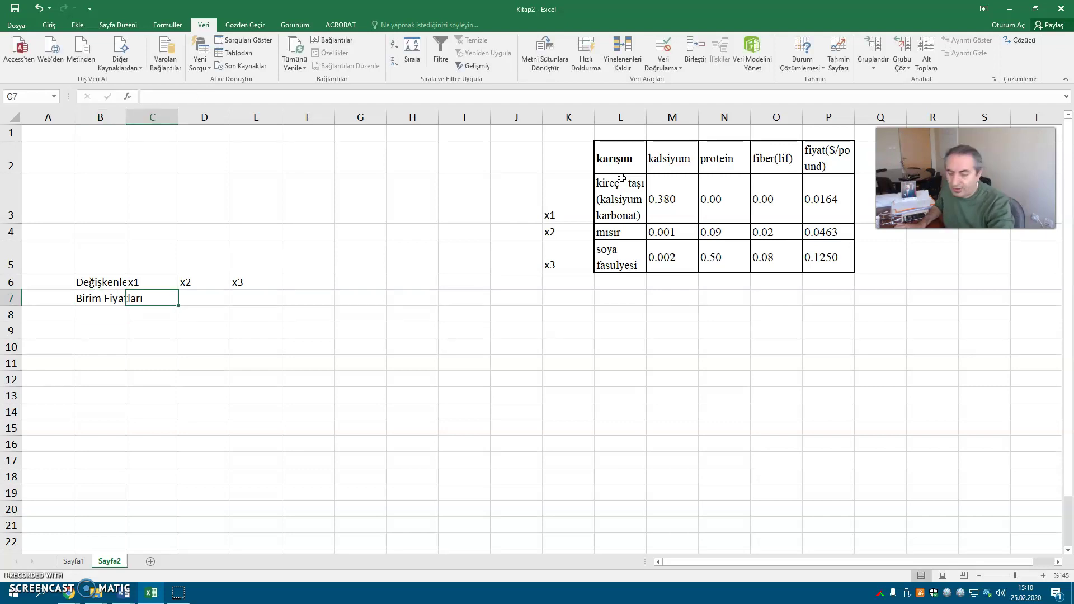
text(0,0164)
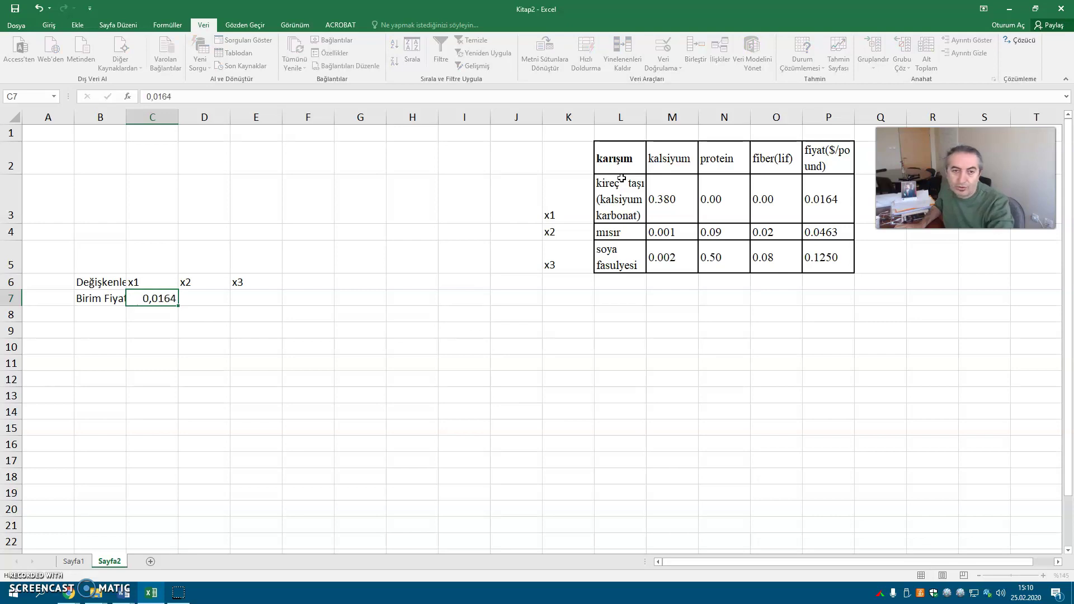
key(Return)
key(Up)
key(Right)
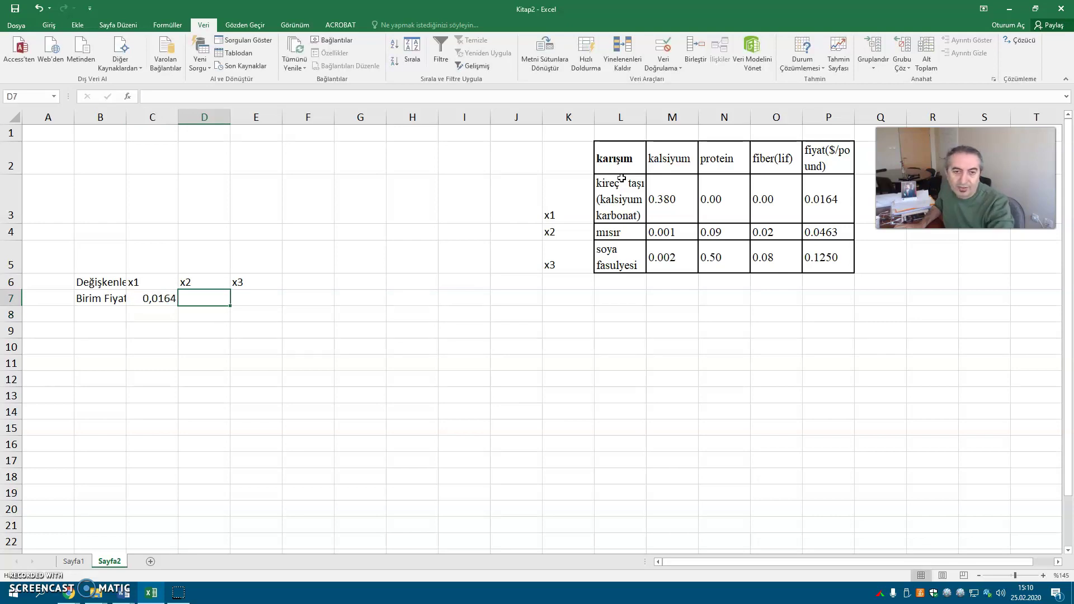
text(0,0463)
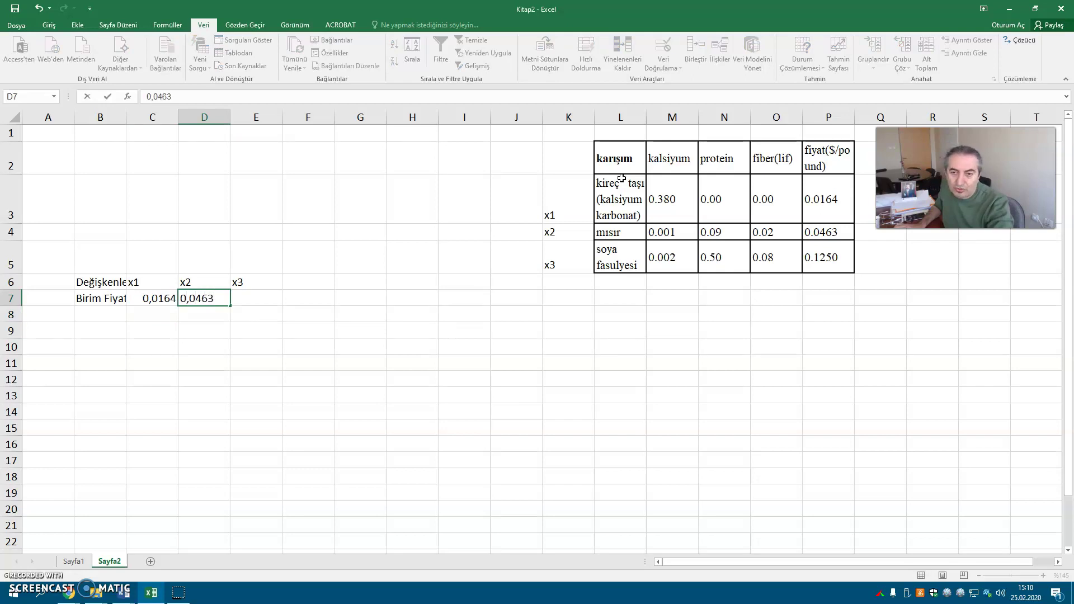
key(Right)
text(0)
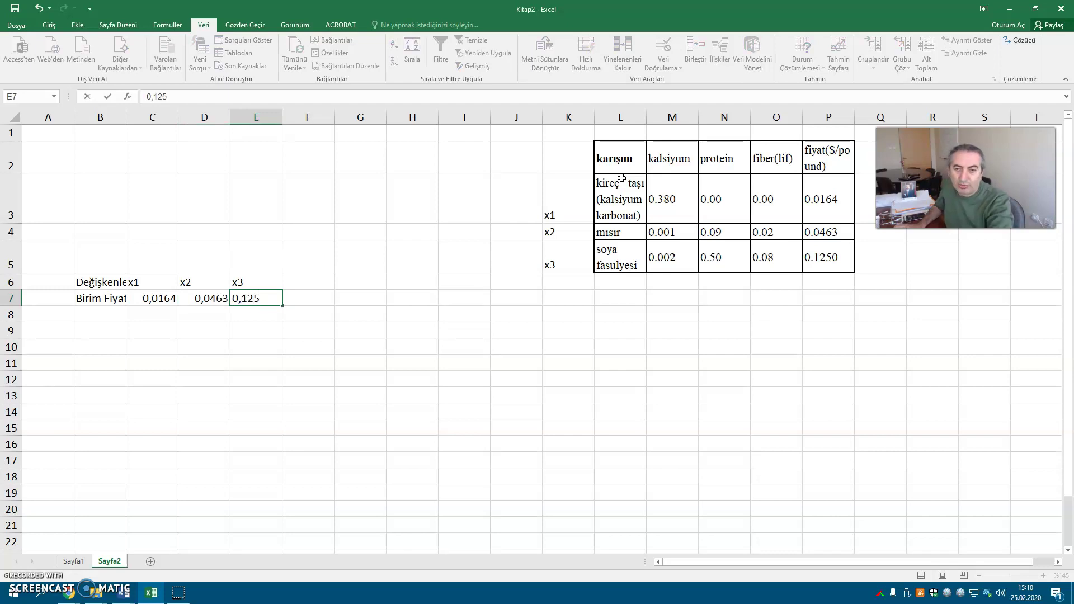
key(Return)
- Add a Miktar row in B8 with starting quantities of 0 for x1, x2 and x3 in C8 to E8
key(Left)
key(Left)
key(Left)
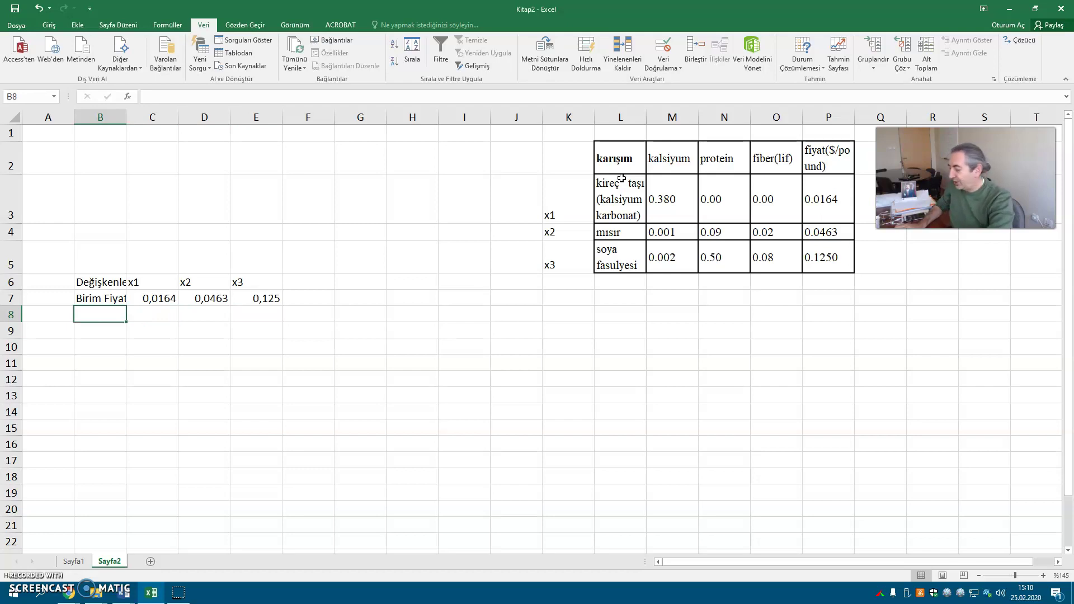
text(Miktar)
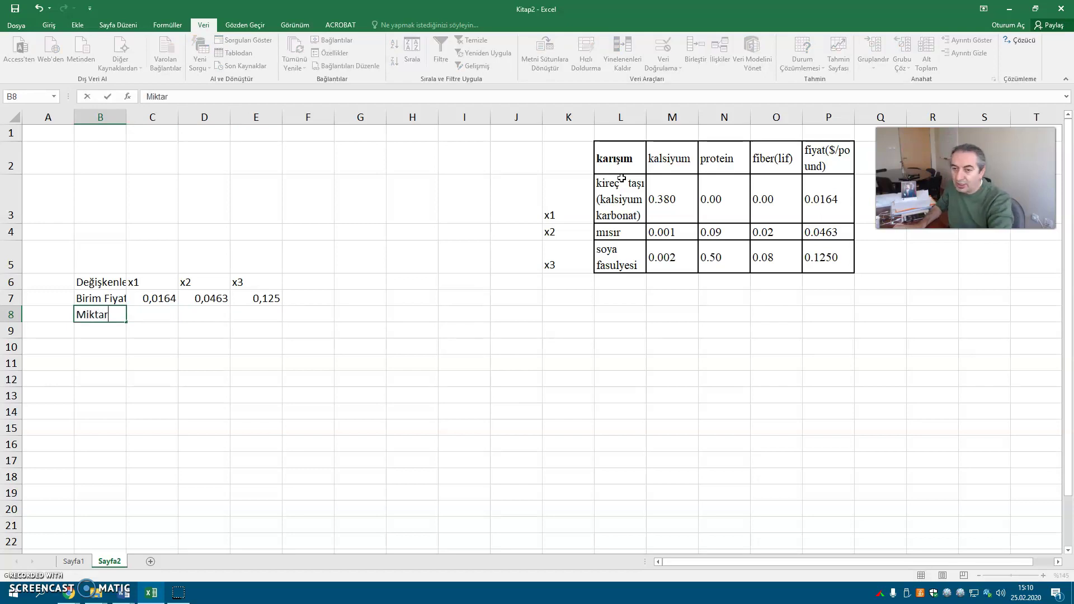
key(Right)
text(0)
key(Right)
text(0)
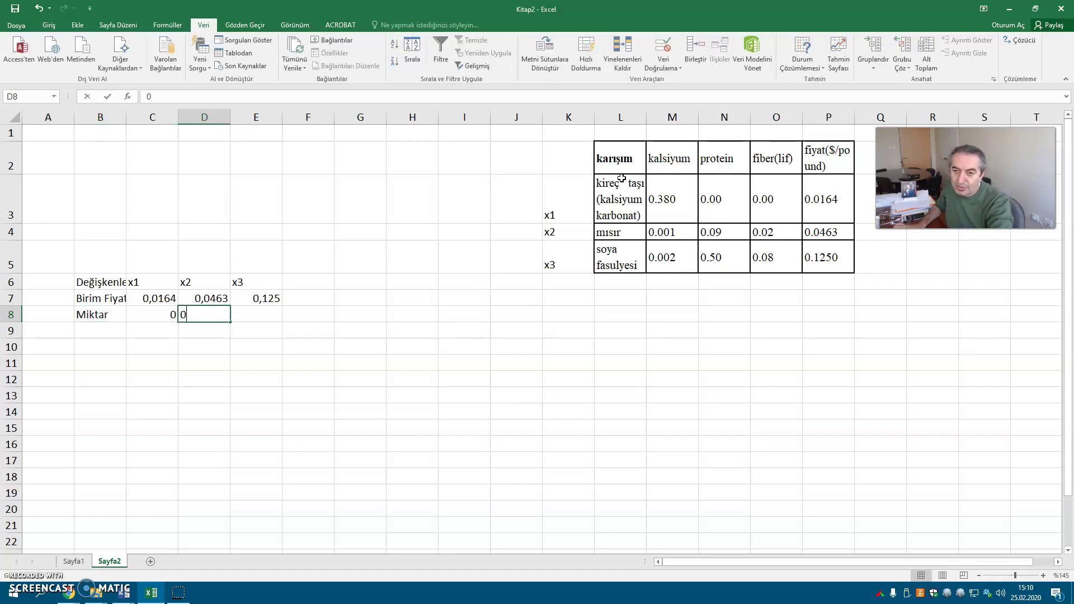
key(Right)
text(0)
key(Right)
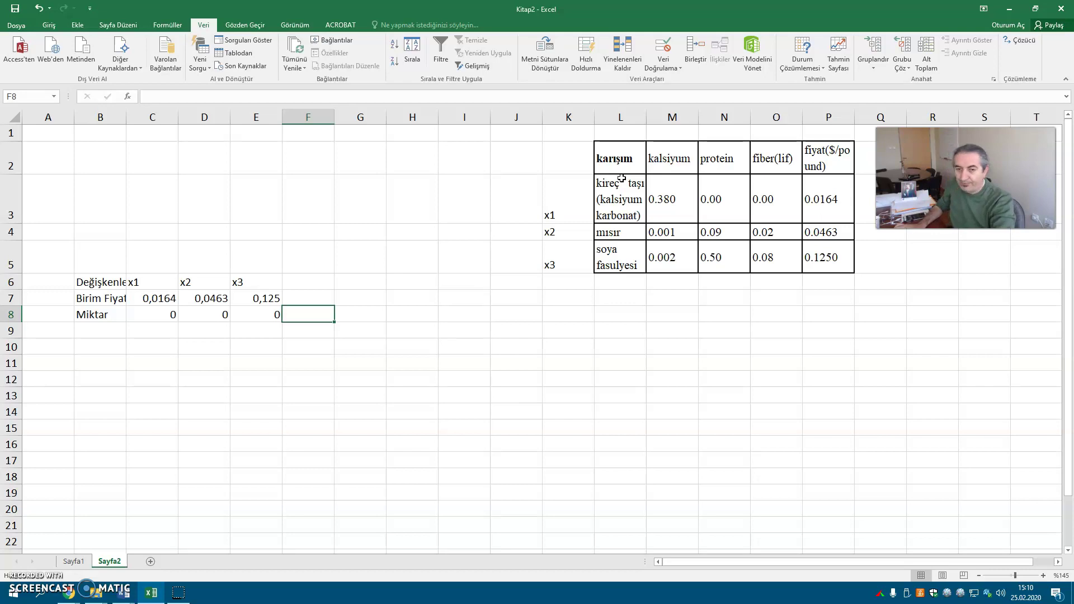
- Put an equals sign as text in G8 and the total quantity 100 in H8
key(Right)
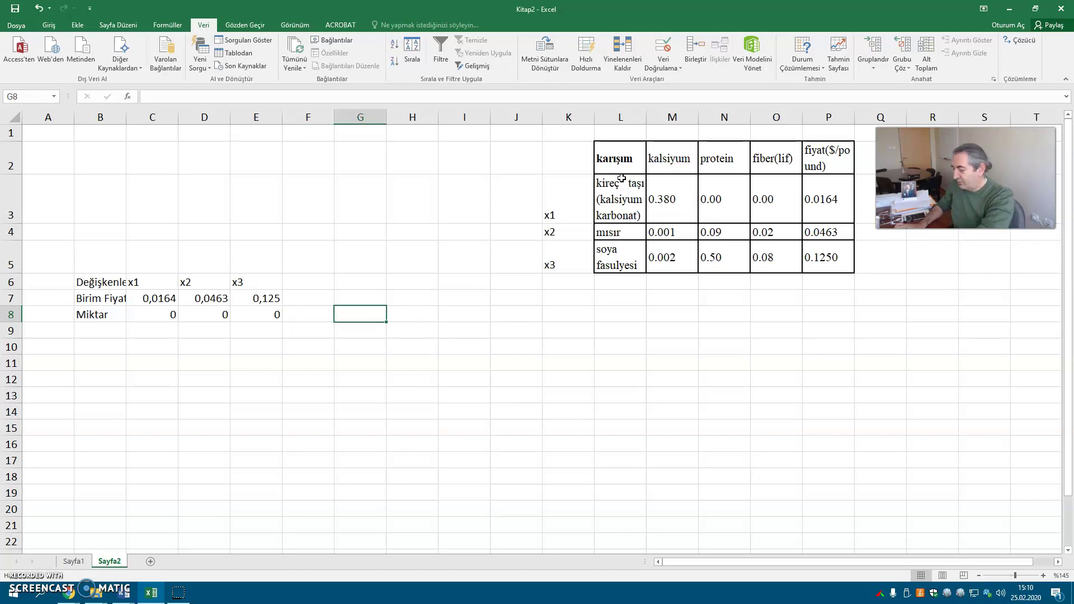
text(=)
key(Right)
key(BackSpace)
key(BackSpace)
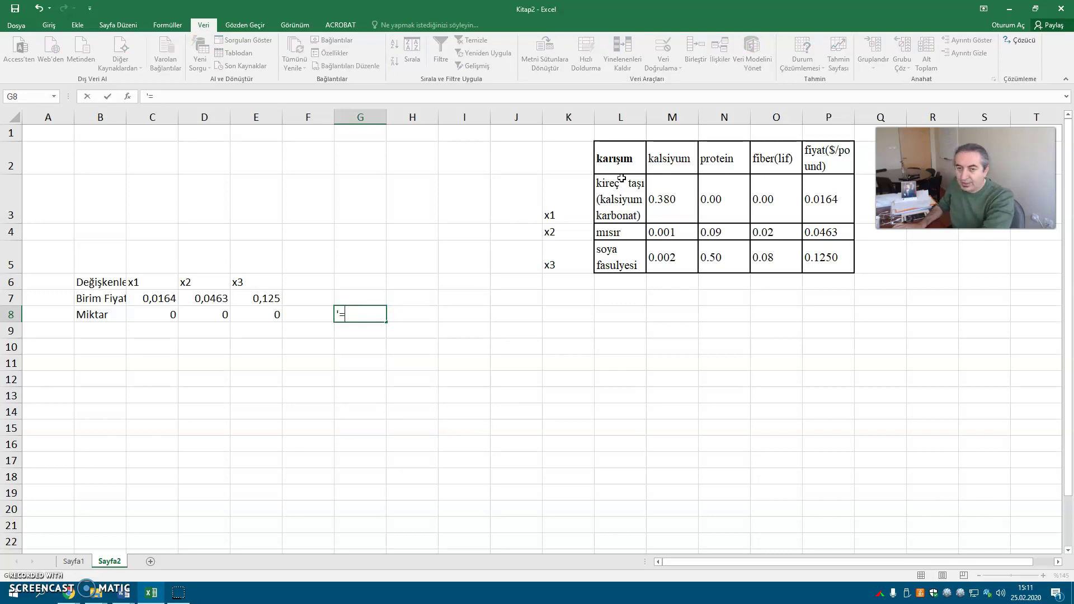
key(ctrl+Return)
key(Right)
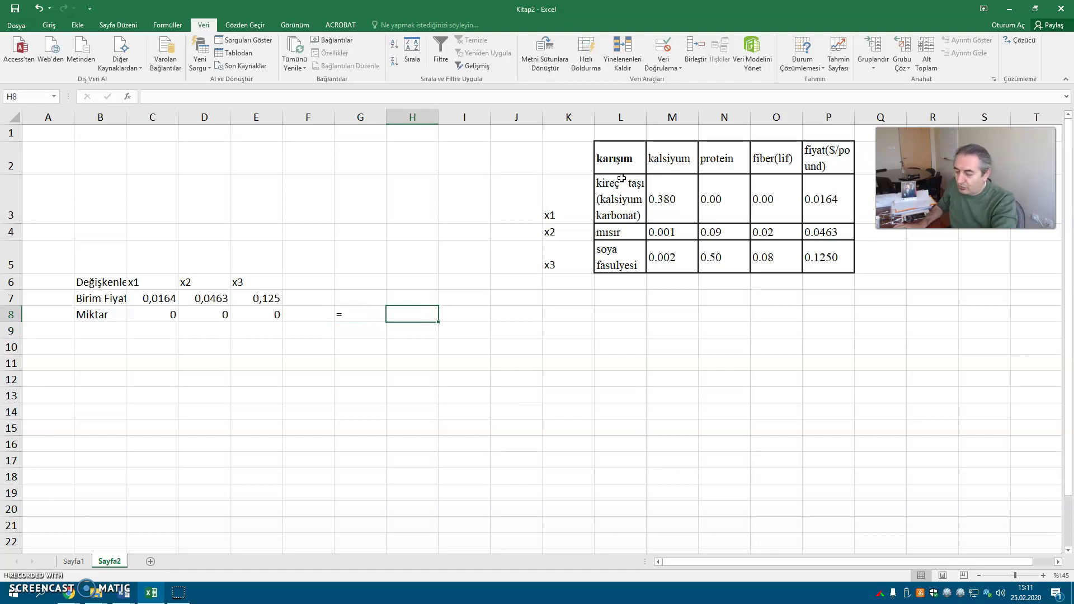
text(100)
key(Return)
key(Up)
key(Down)
key(Left)
key(Left)
key(Left)
key(Left)
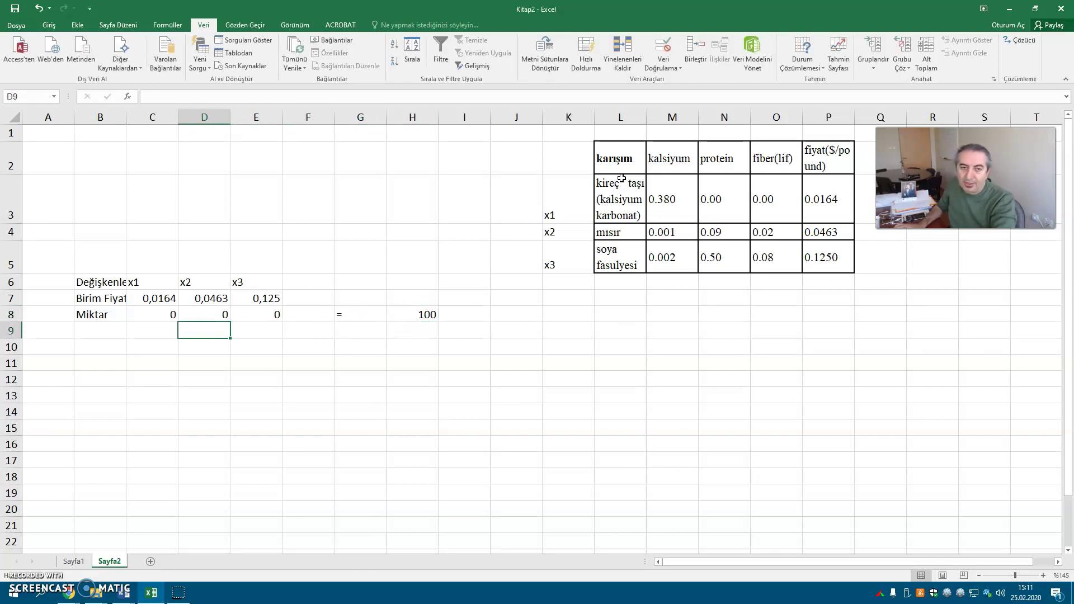
- Copy the kalsiyum, protein and fiber(lif) headings from M2:O2 and paste them transposed starting at B11
drag(680, 161, 765, 161)
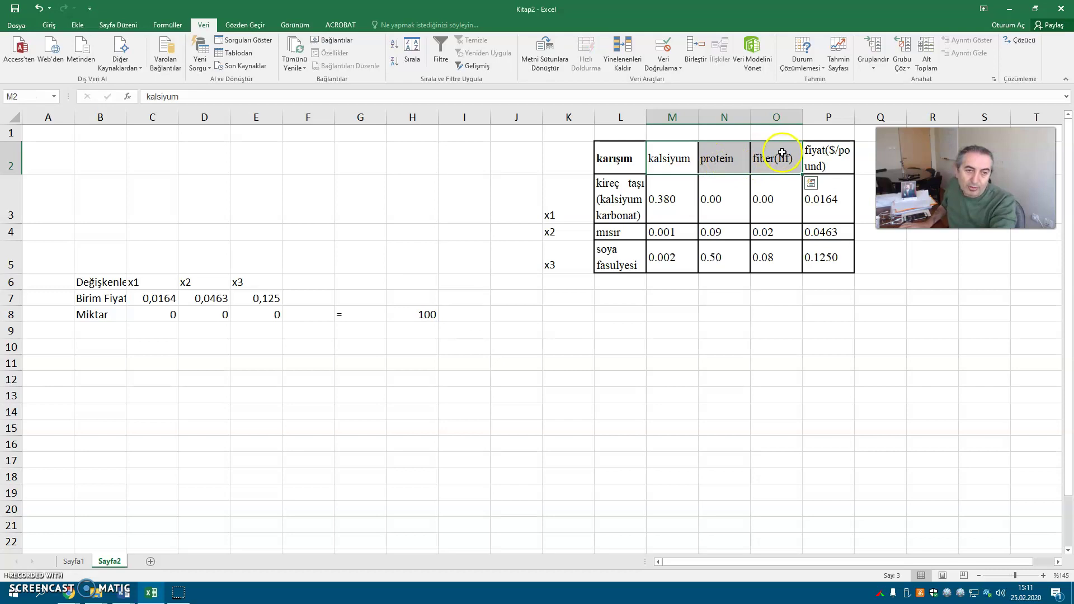
right_click(777, 160)
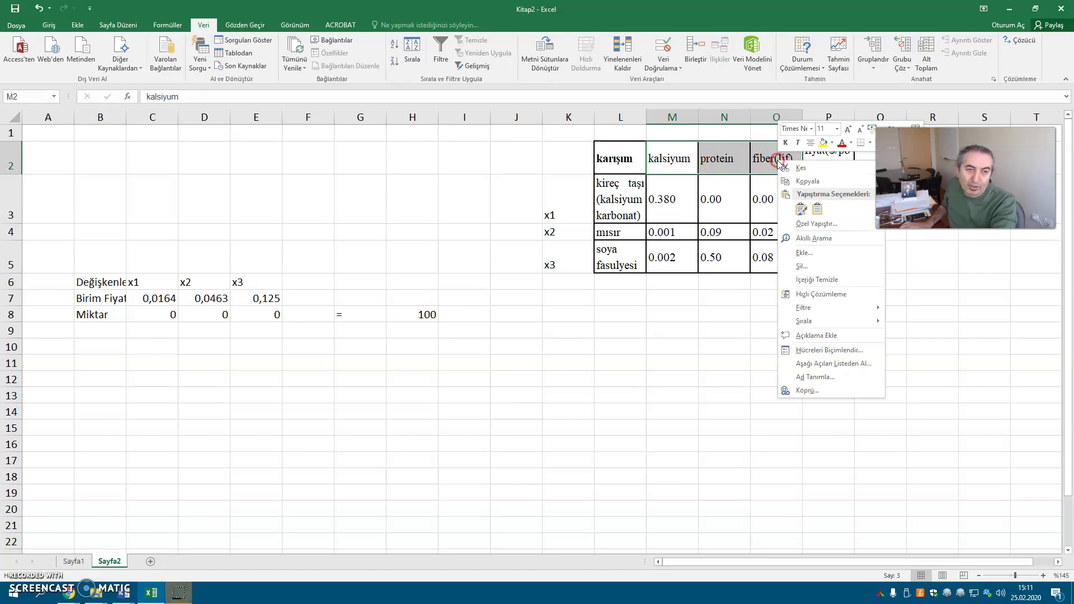
click(817, 180)
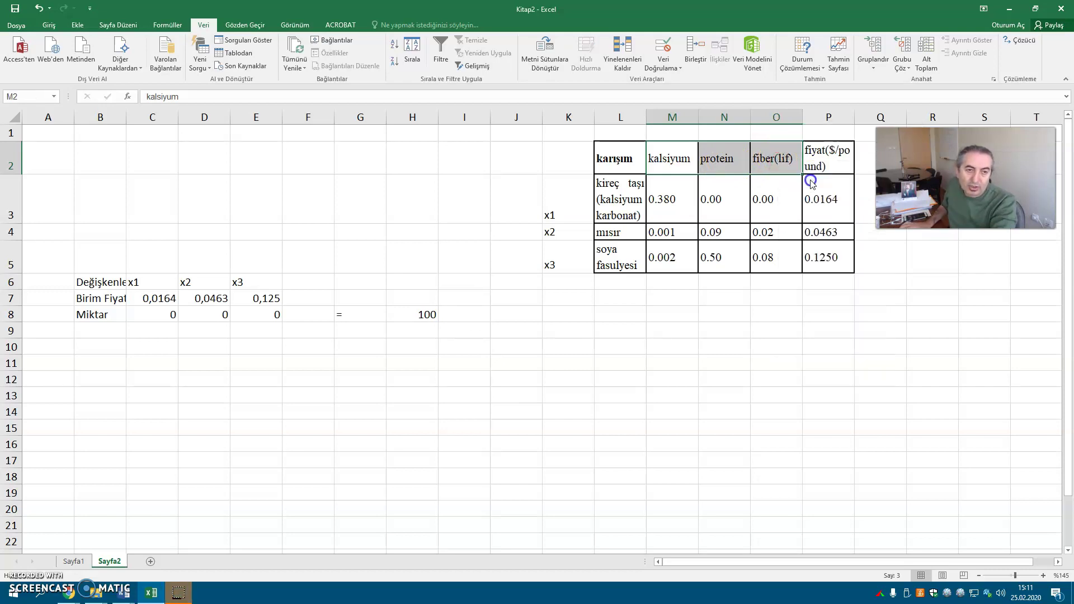
click(92, 365)
right_click(105, 364)
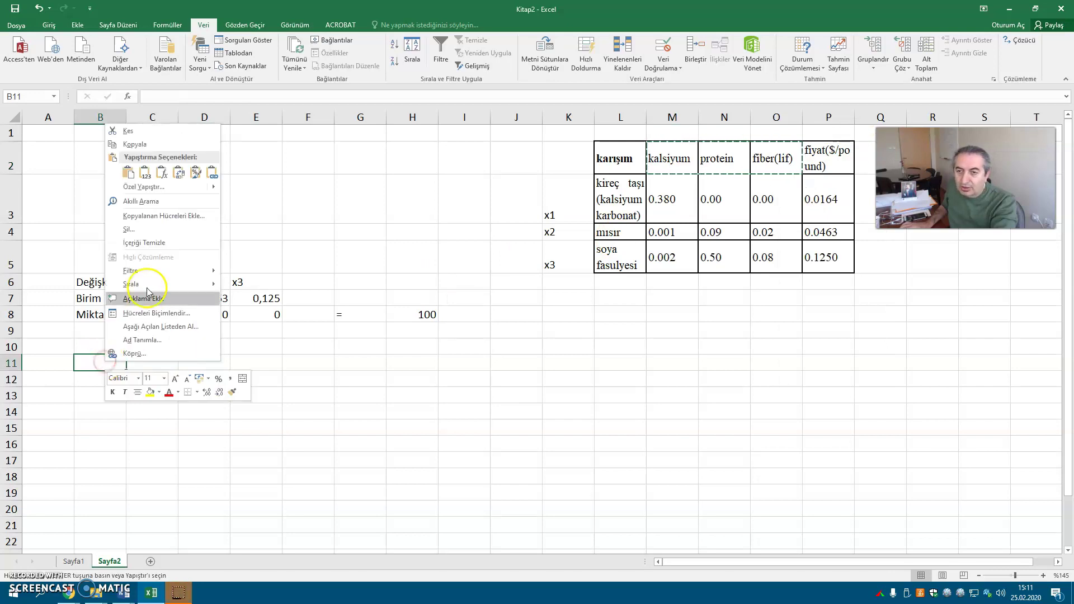
click(178, 173)
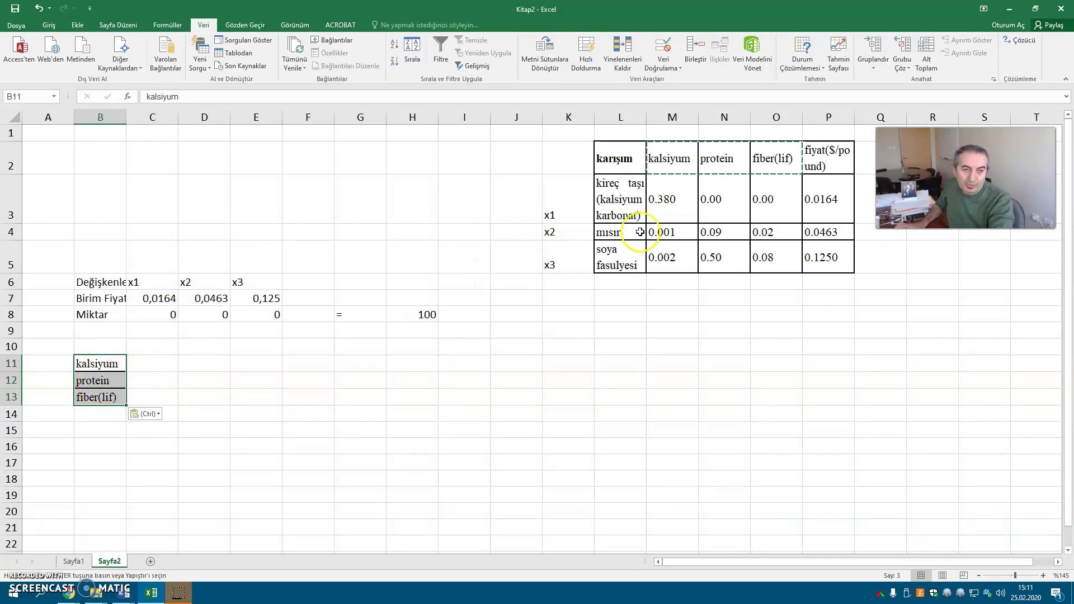
- Copy the nutrient values in M3:O5 and paste them transposed starting at C11, beside the nutrient labels
click(680, 202)
drag(770, 259, 766, 253)
right_click(765, 250)
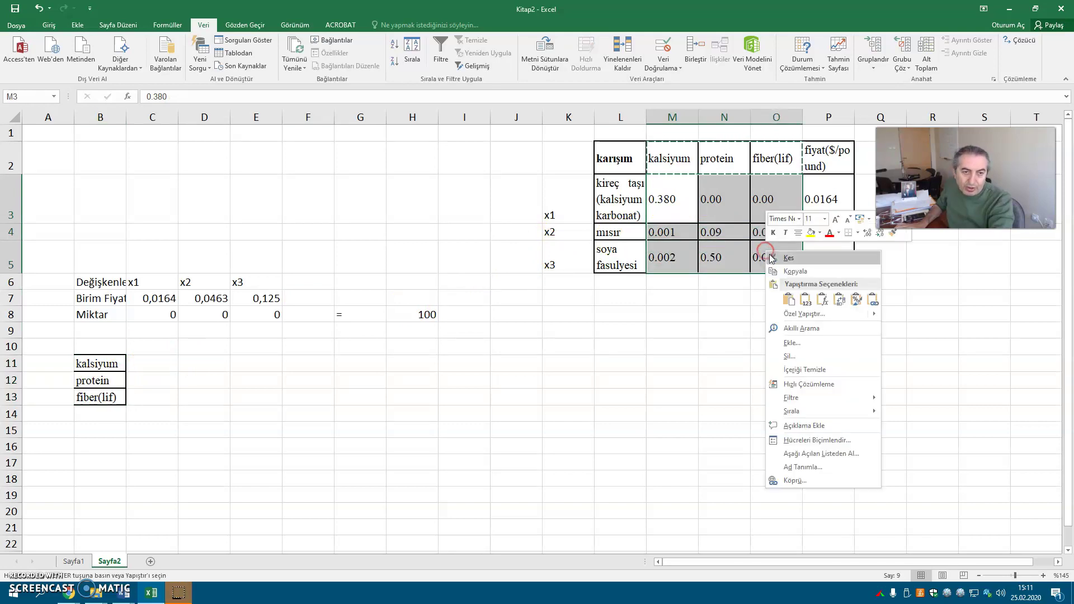
click(790, 271)
click(170, 365)
right_click(163, 364)
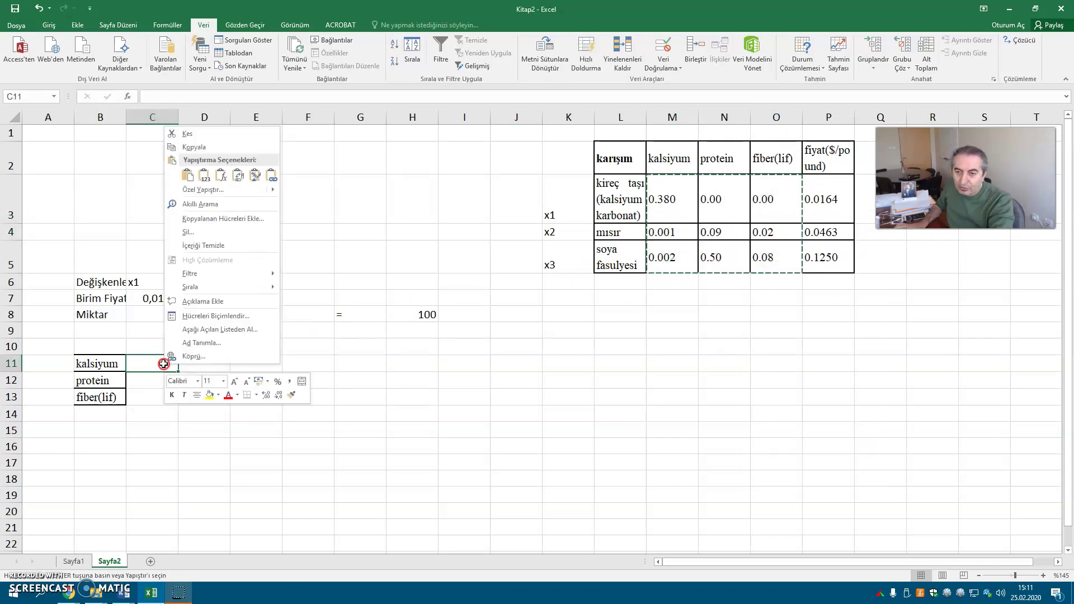
click(239, 176)
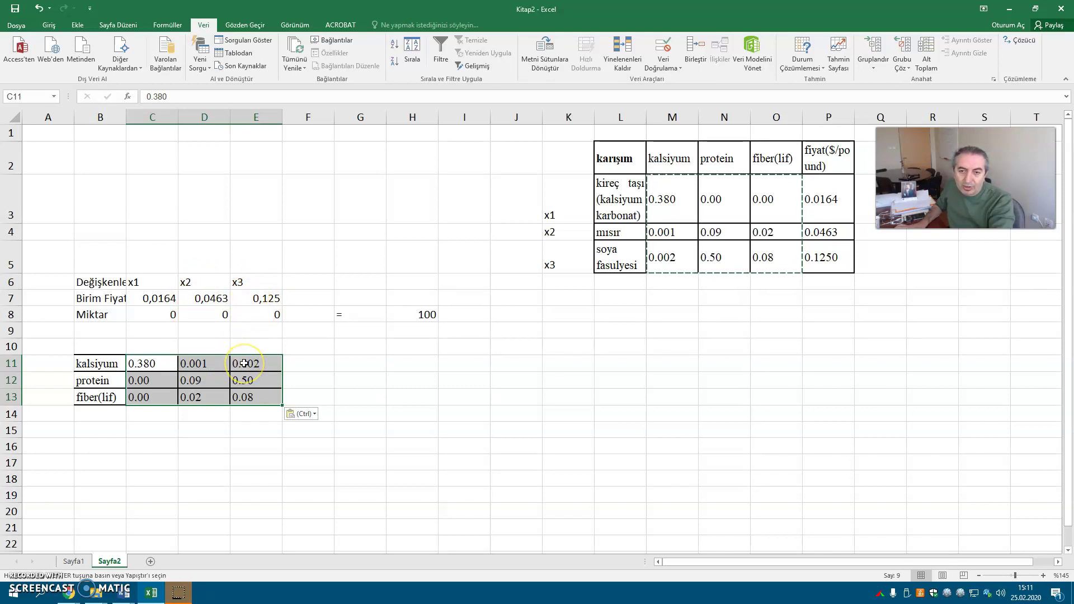
- Replace every decimal point with a comma in the nutrient values in C11:E13
click(209, 446)
drag(146, 363, 267, 394)
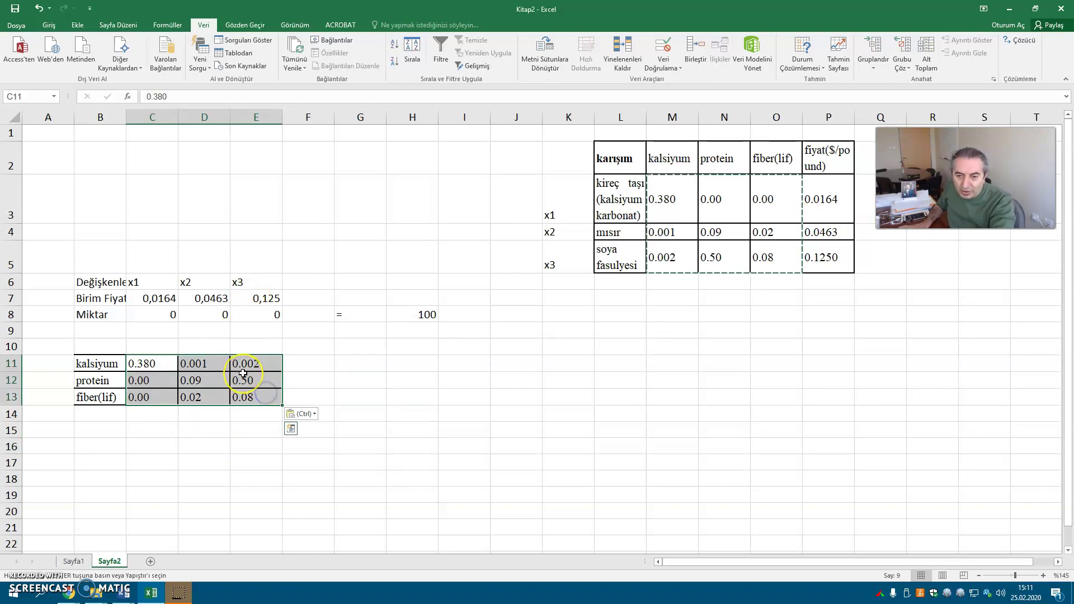
key(ctrl+h)
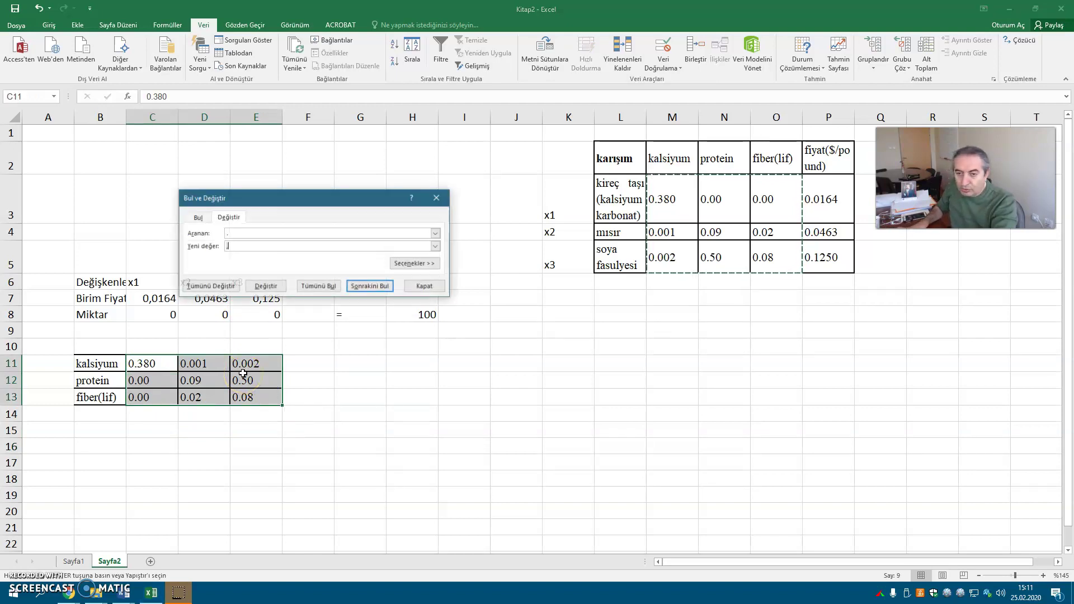
click(217, 291)
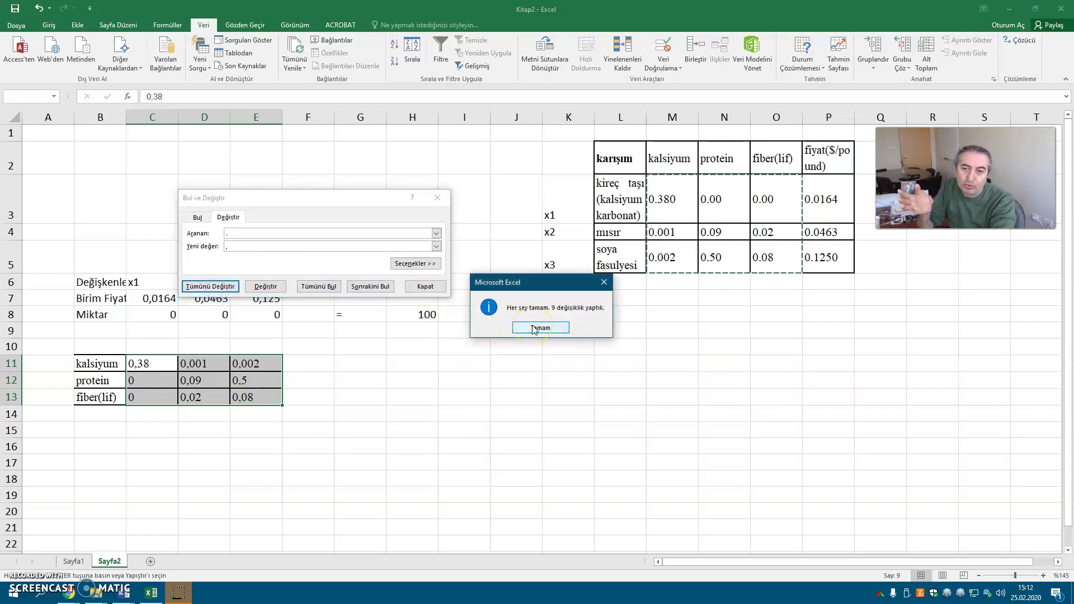
click(534, 328)
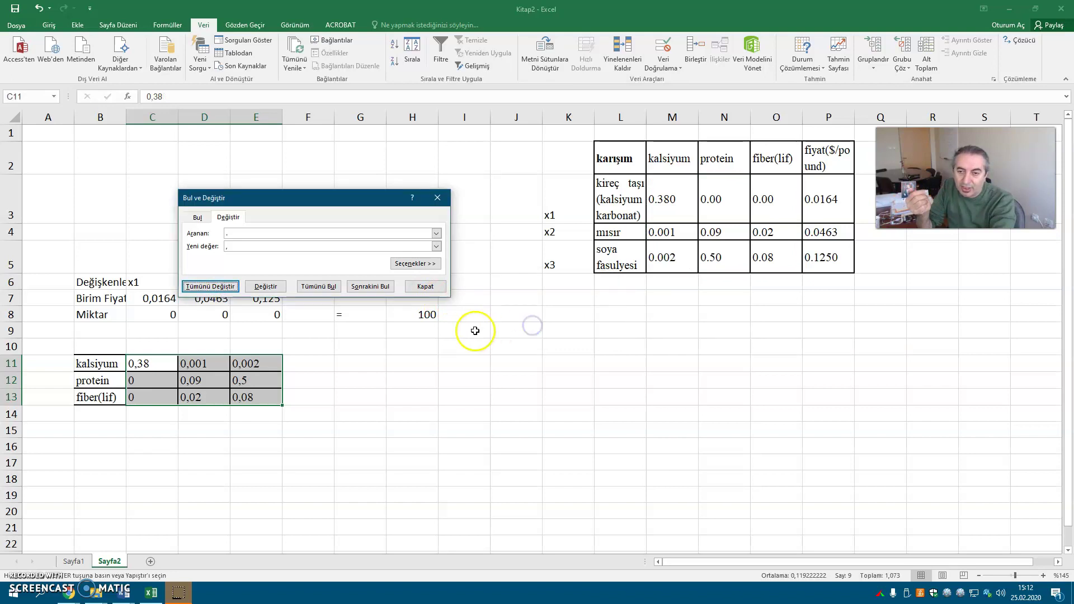
click(425, 286)
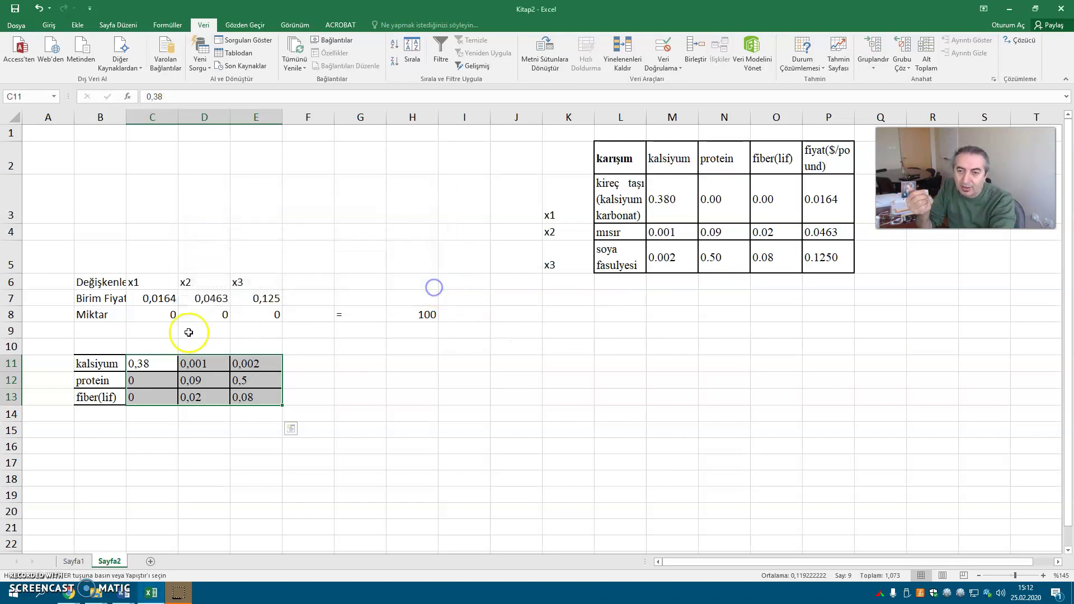
- Right-align the nutrient values in C11:E13 and display them with two decimal places
click(51, 25)
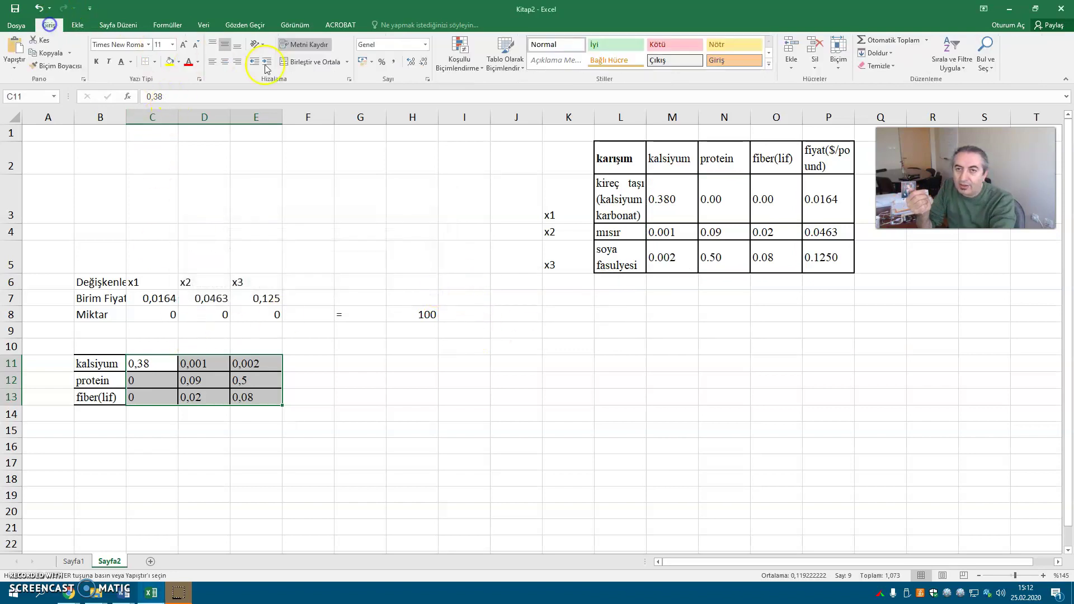
click(235, 65)
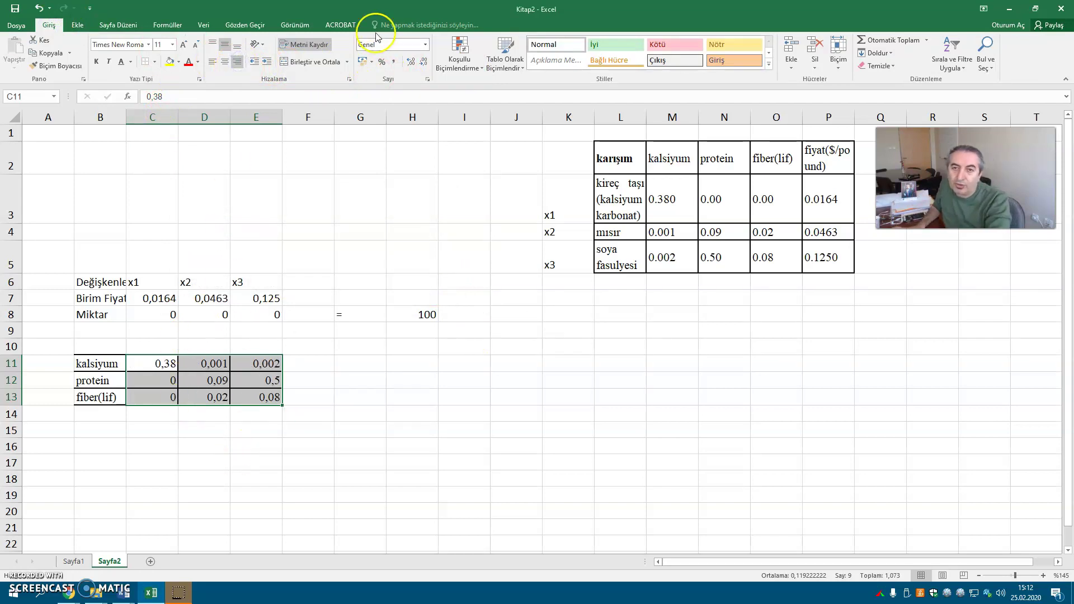
click(410, 62)
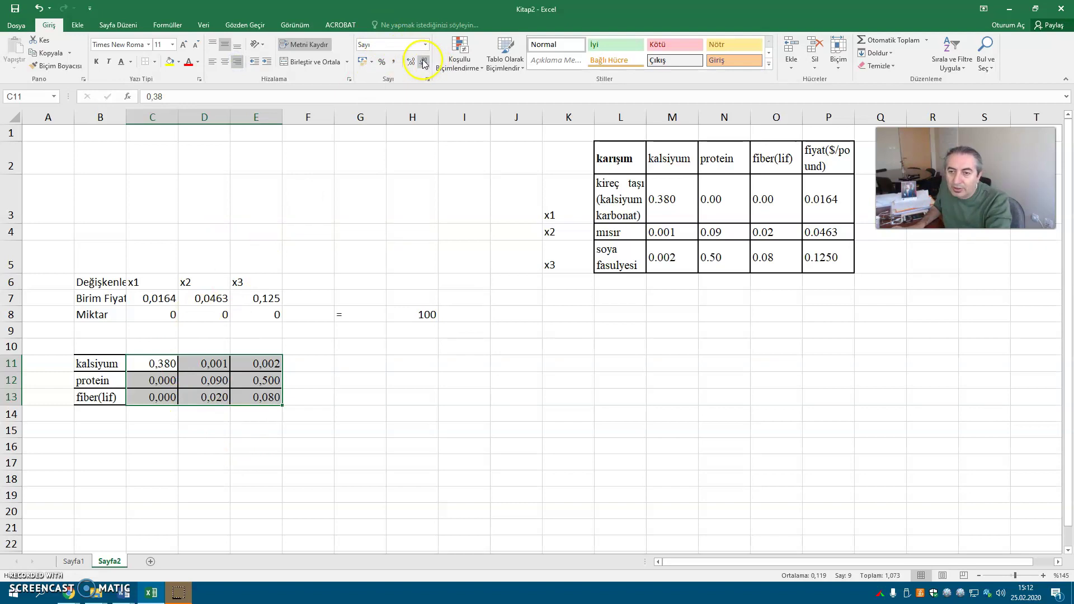
click(423, 64)
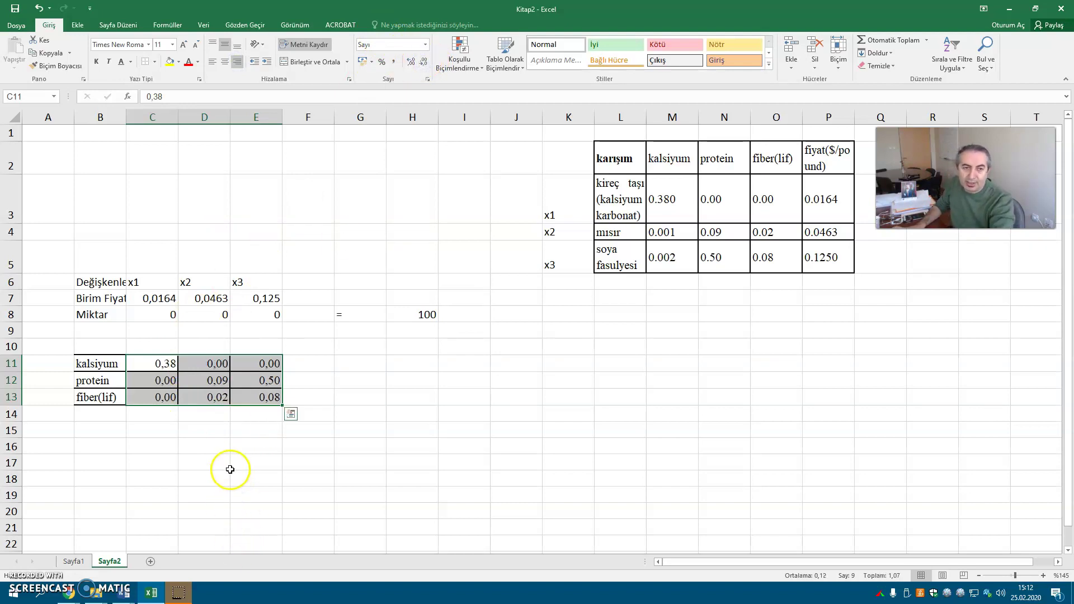
- Add the label Maliyet in E16, below the nutrient table
click(233, 446)
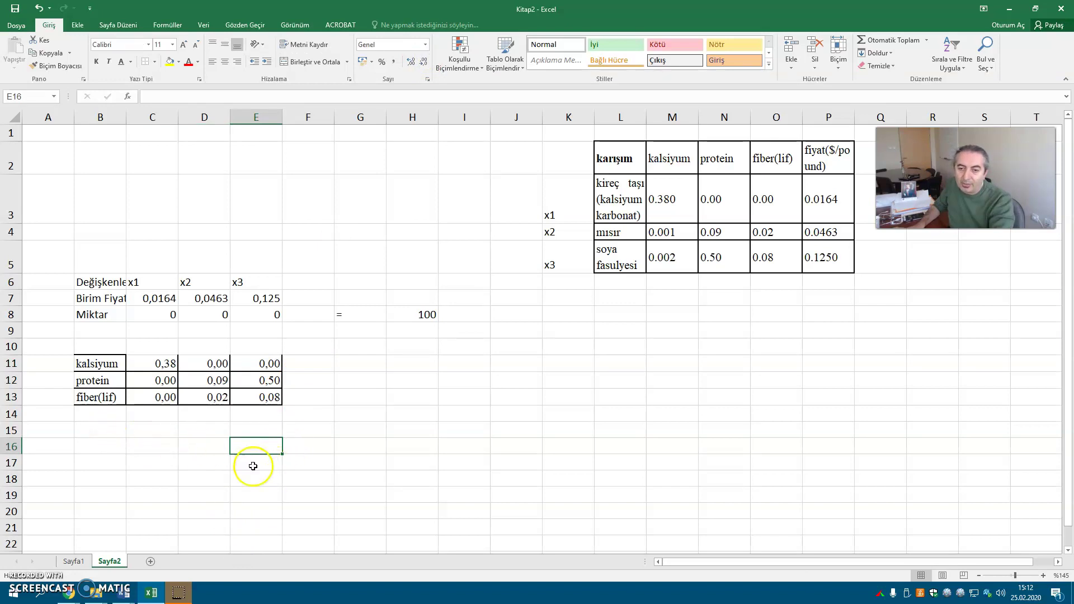
click(250, 446)
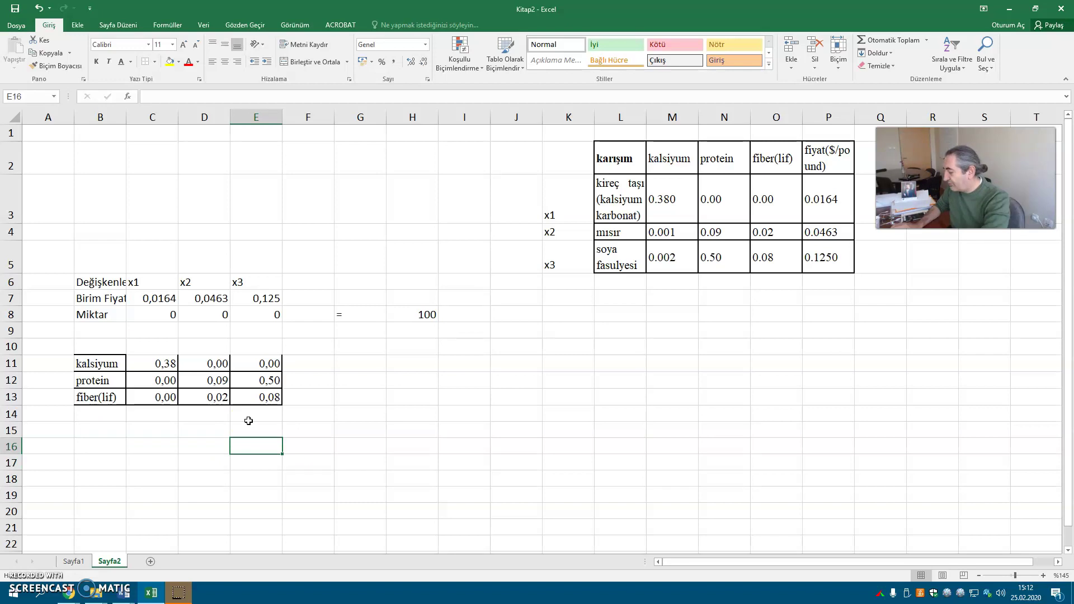
text(Maliyet)
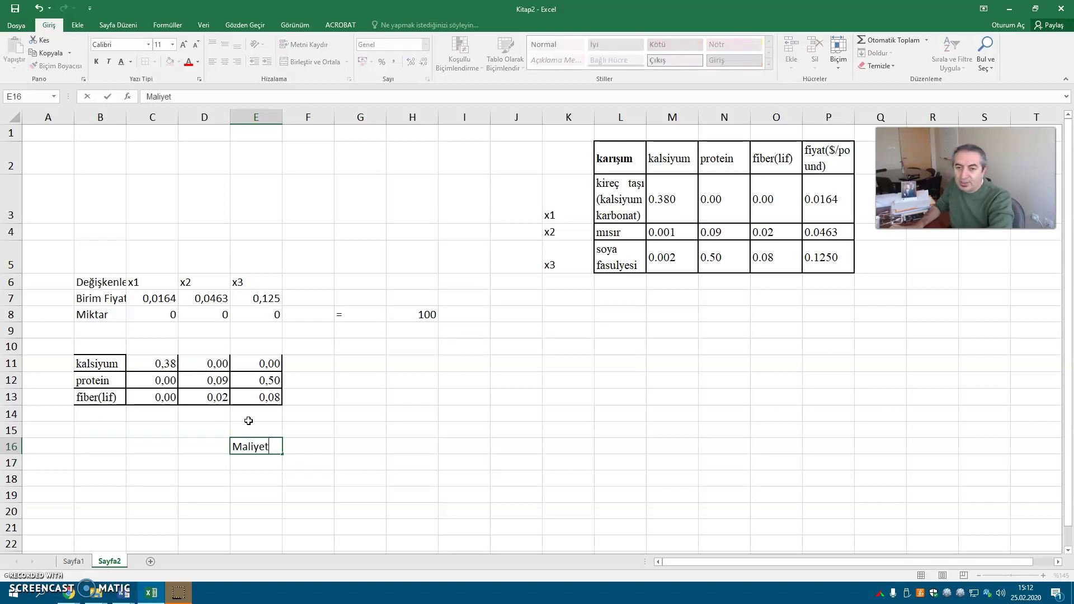
key(Tab)
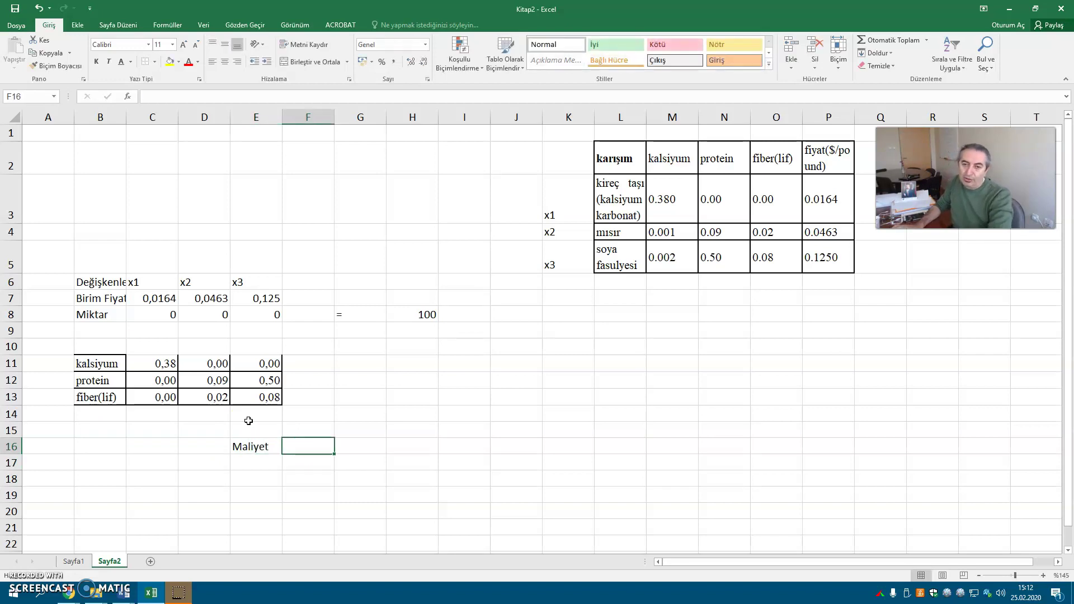
- Enter the cost formula in F16 as TOPLA.ÇARPIM of the Miktar values C8:E8 and the unit prices C7:E7
text(=)
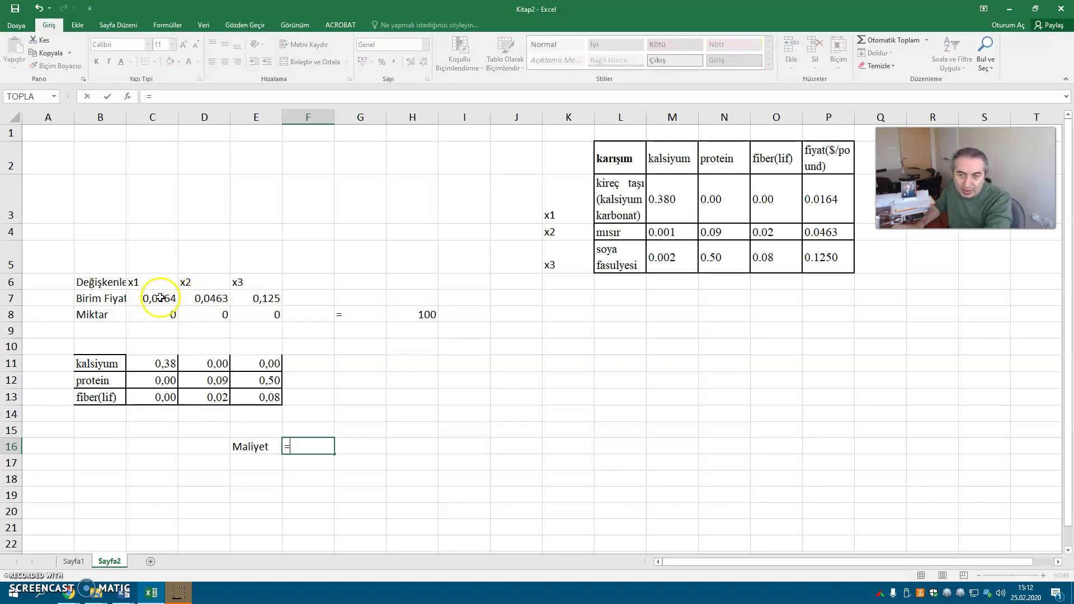
text(top)
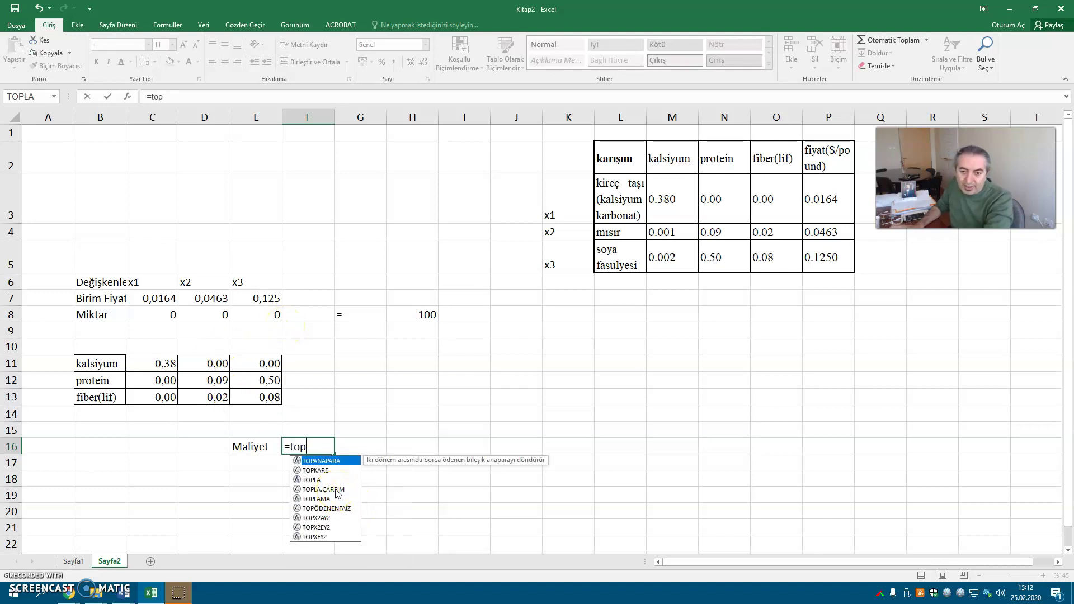
double_click(324, 489)
click(154, 314)
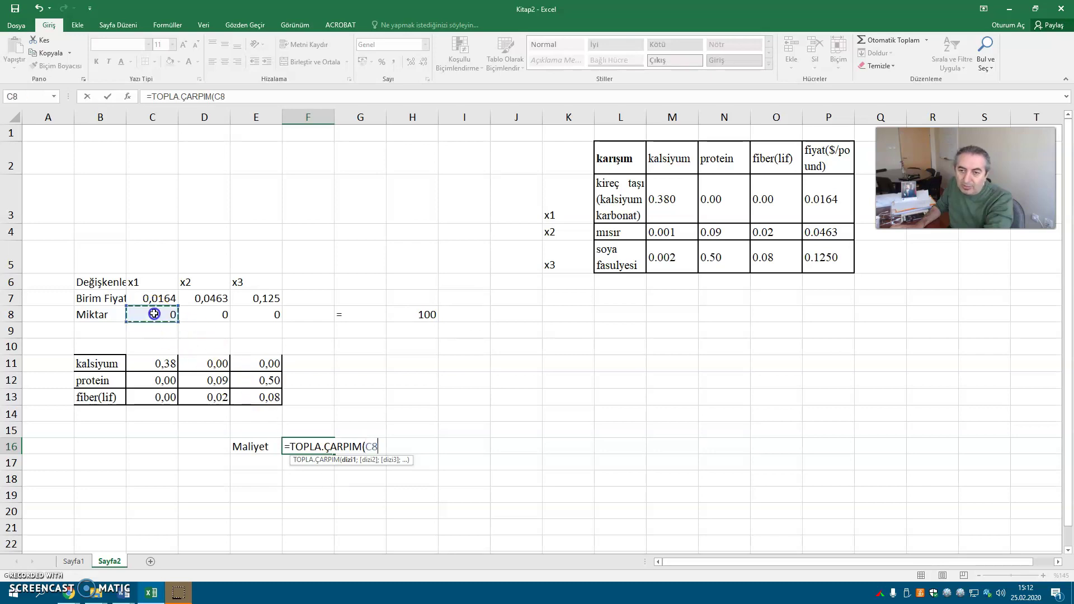
drag(154, 314, 257, 314)
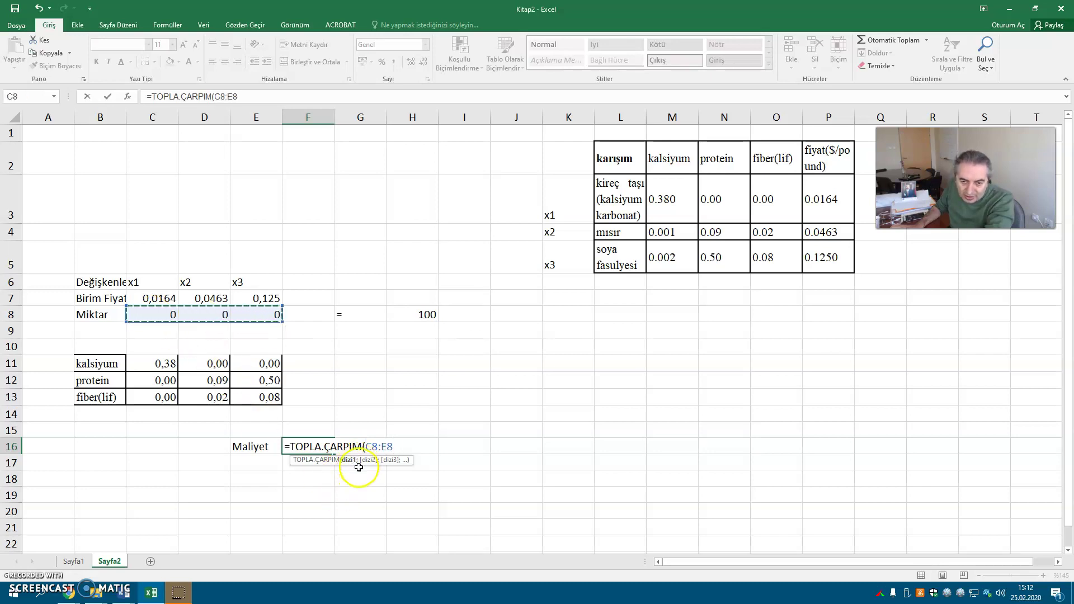
text(;)
drag(150, 292, 259, 300)
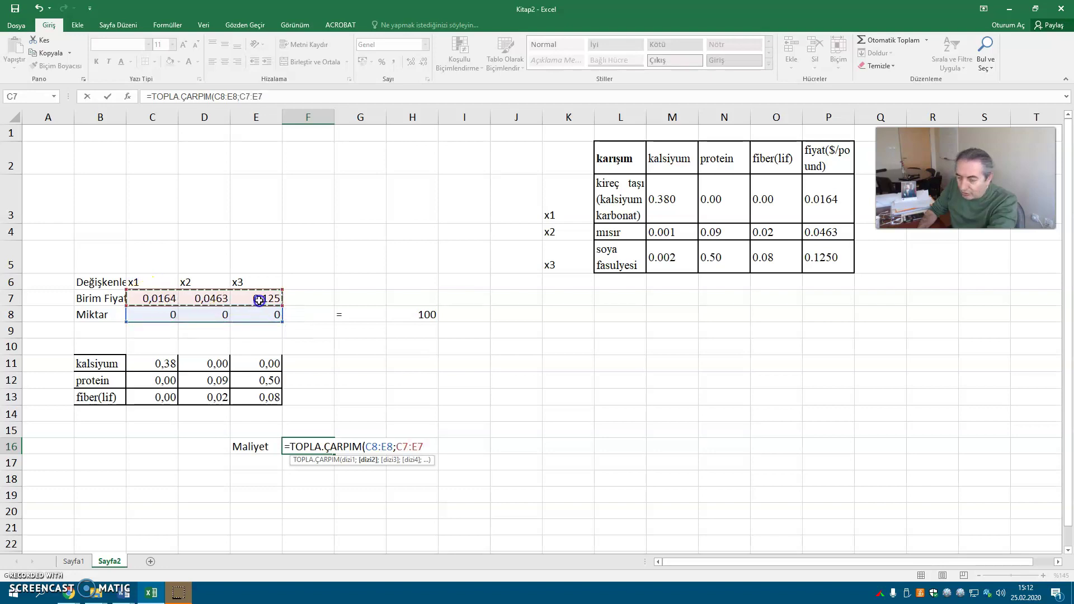
key(Return)
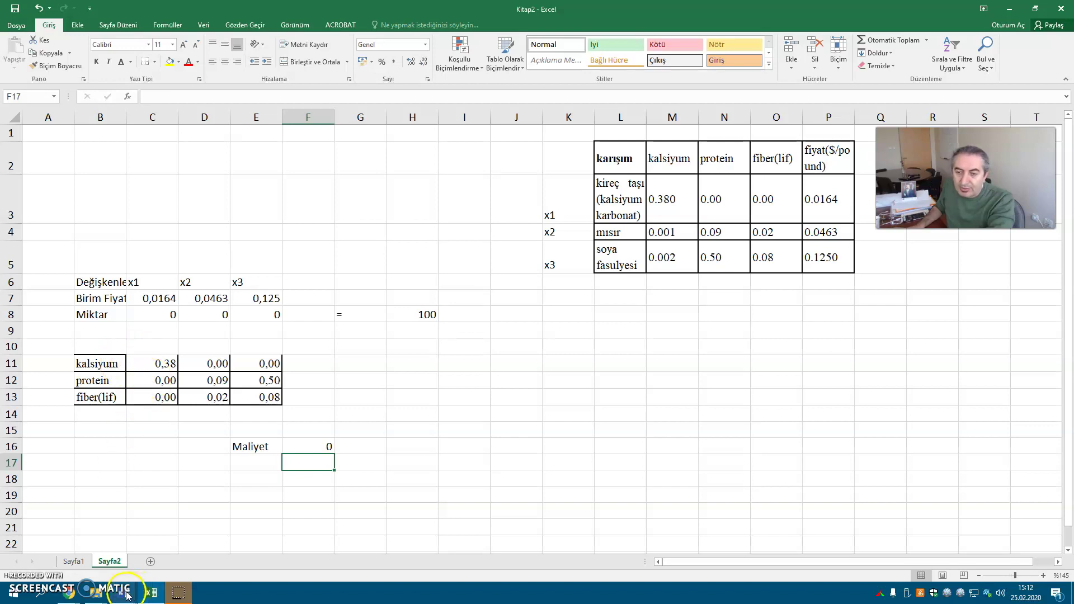
- Check the diet's calcium, protein and fiber limits in the Word document and return to the Excel workbook
mouse_move(127, 596)
click(322, 557)
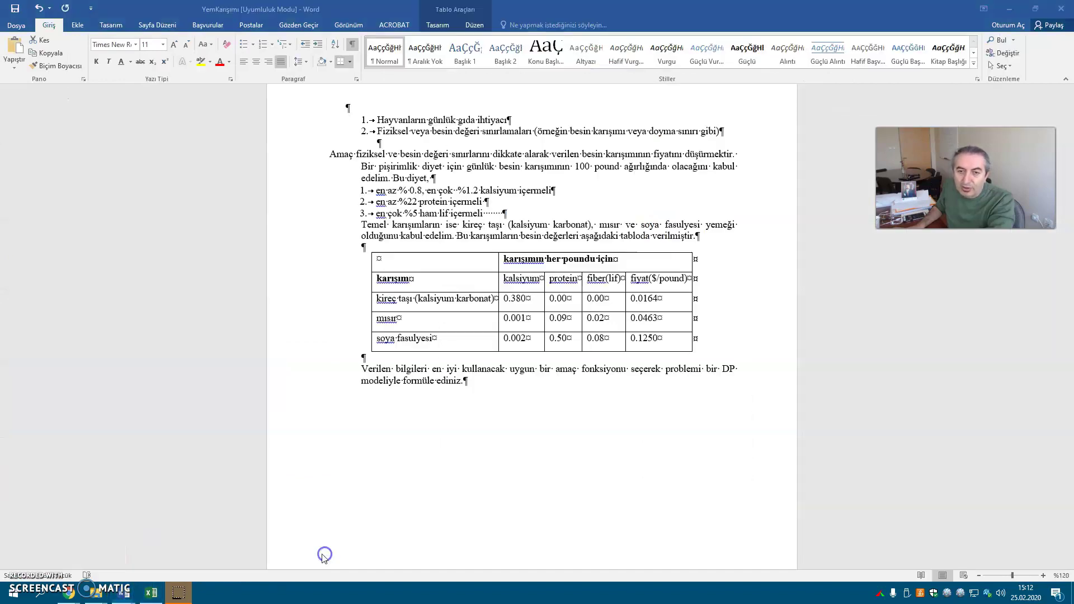
click(390, 197)
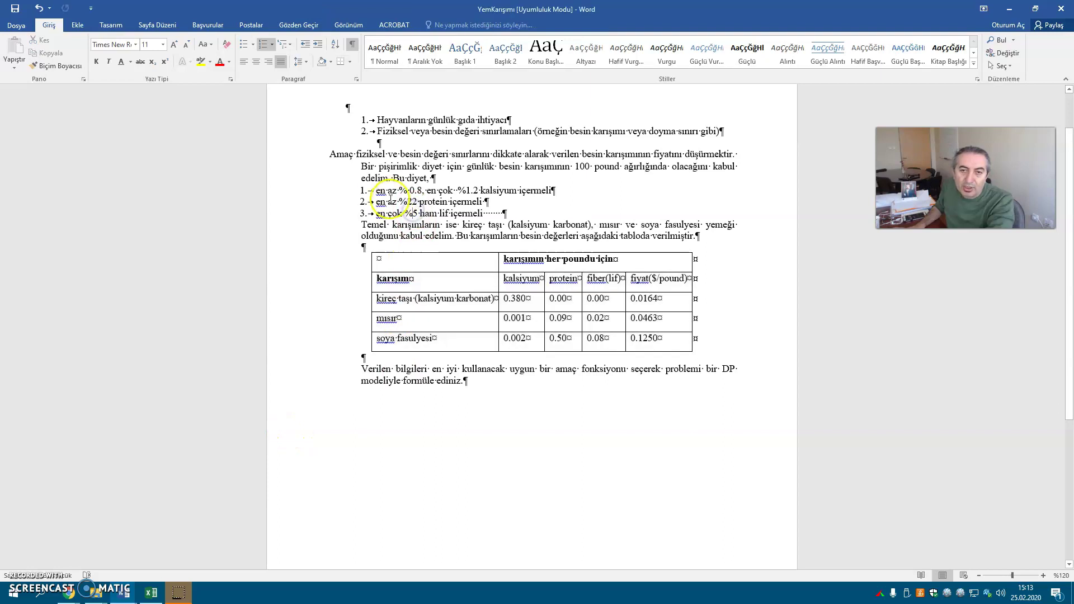
drag(376, 191, 423, 190)
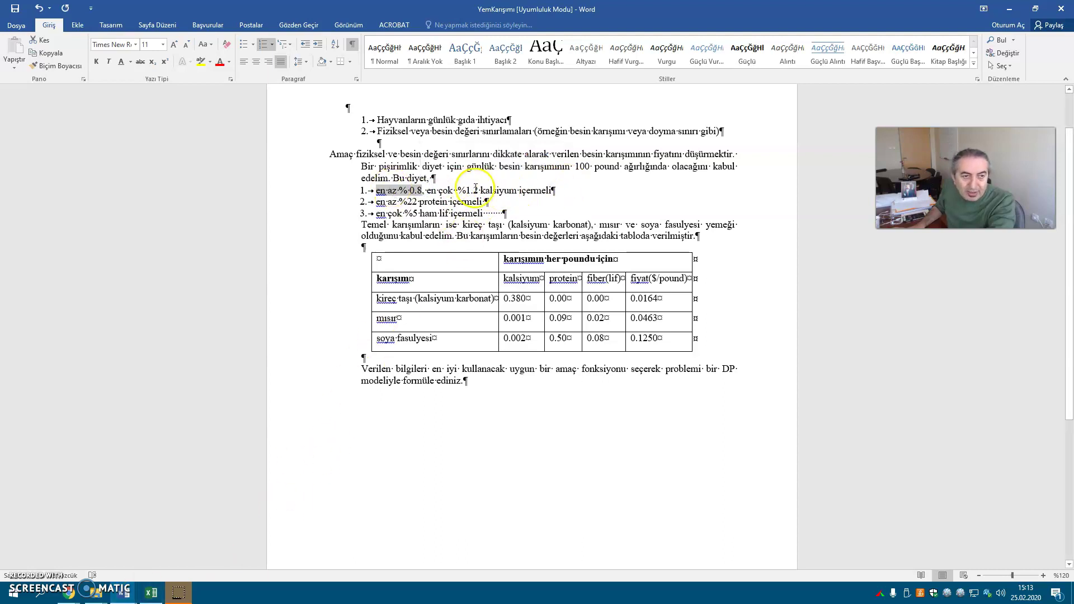
click(151, 593)
click(463, 431)
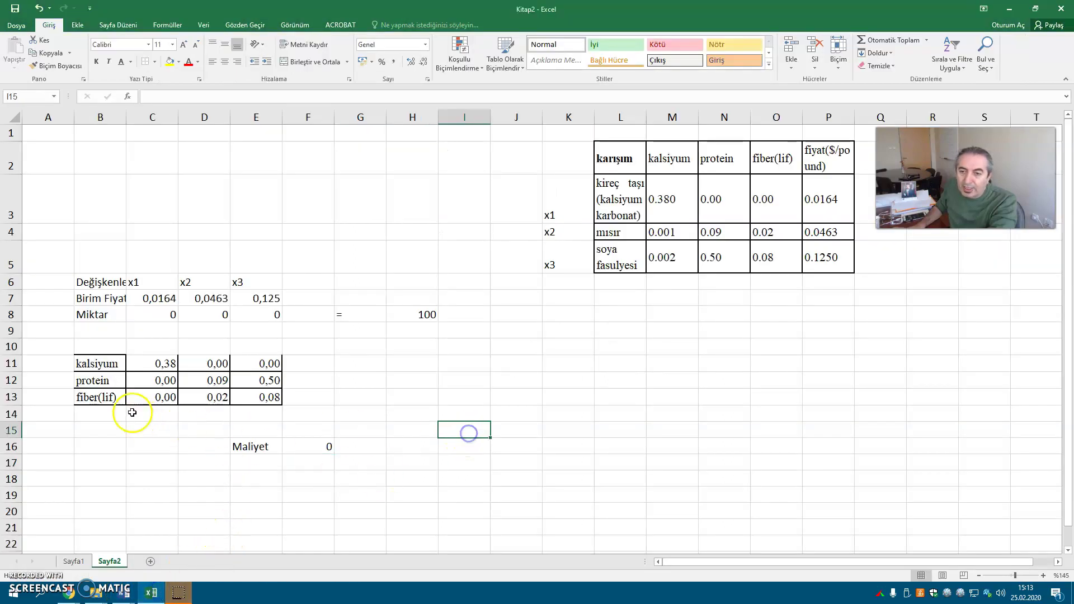
- Move the block B12:F16 down one row and copy the kalsiyum row B11:E11 into the freed row starting at B12
drag(112, 378, 317, 473)
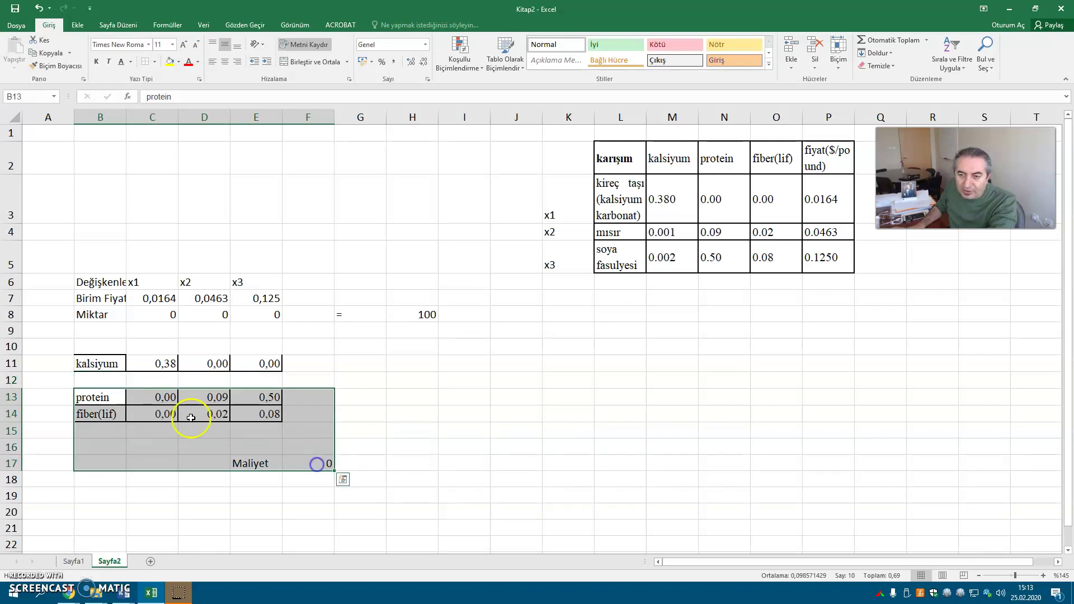
drag(98, 369, 268, 363)
key(ctrl+c)
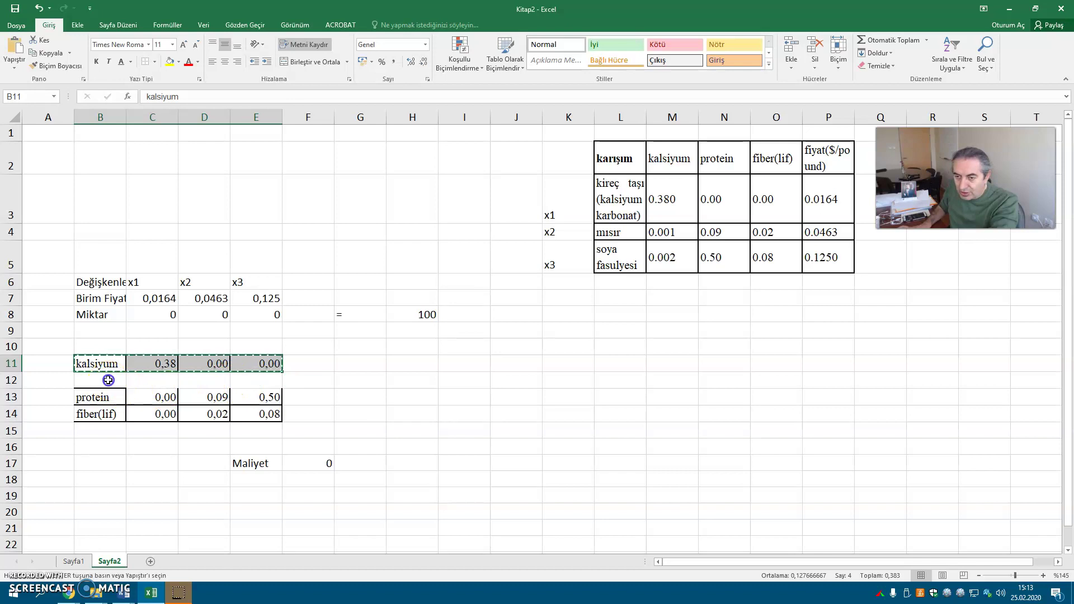
click(108, 380)
key(ctrl+v)
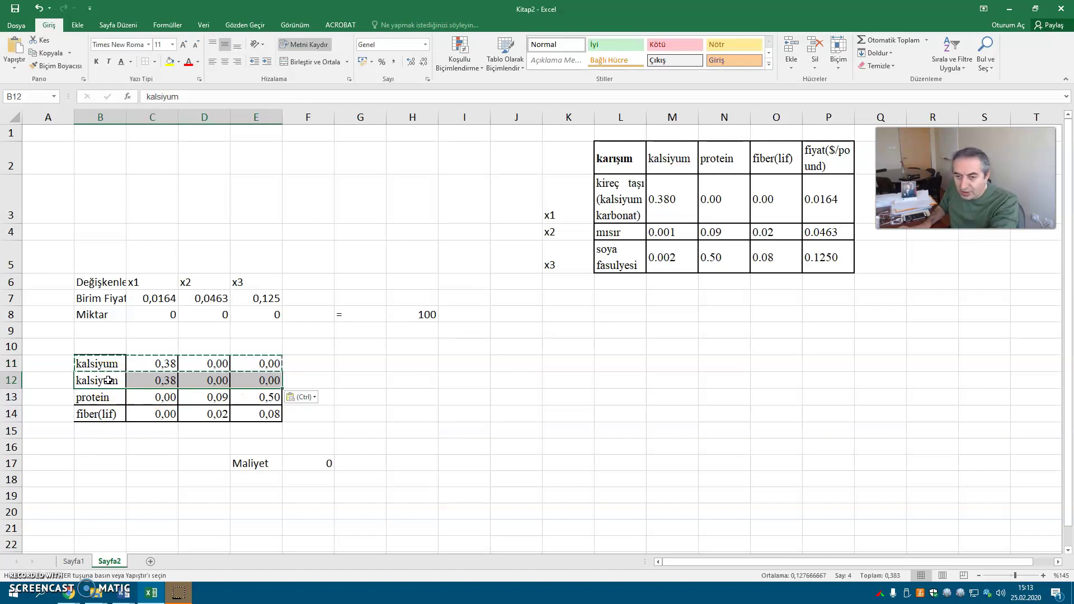
click(412, 446)
key(Escape)
- Enter the constraint signs for the two kalsiyum rows: <= in G11 and >= in G12
click(360, 365)
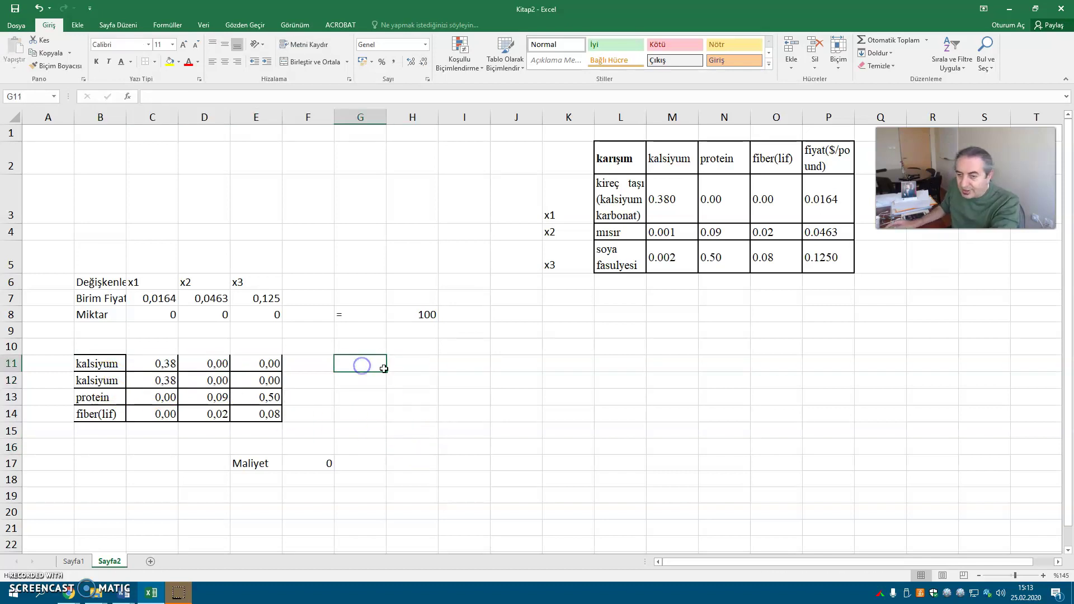
text(<)
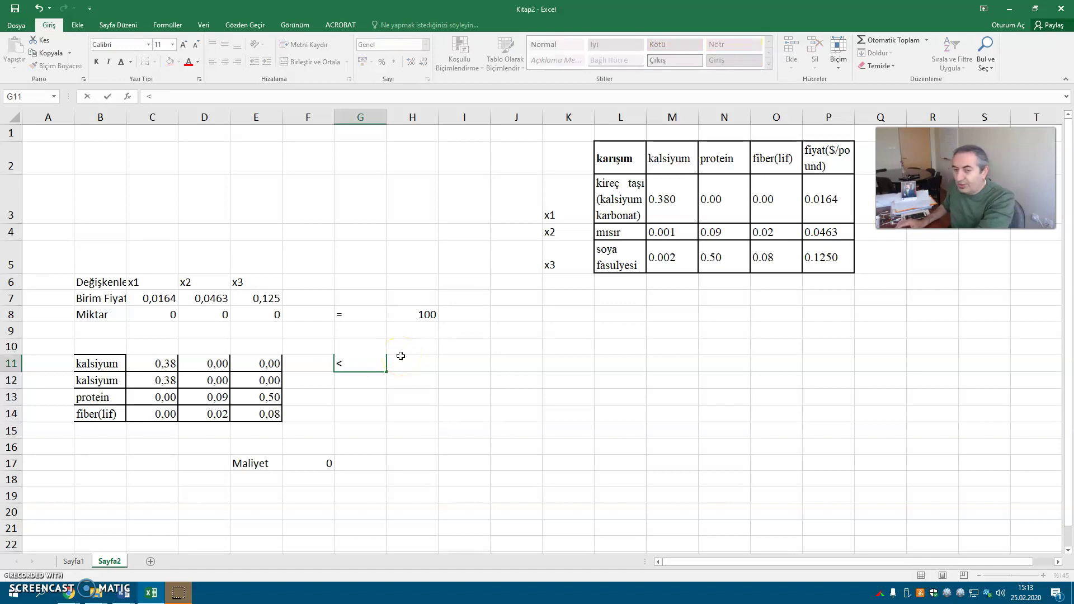
text(=)
key(Return)
text(>)
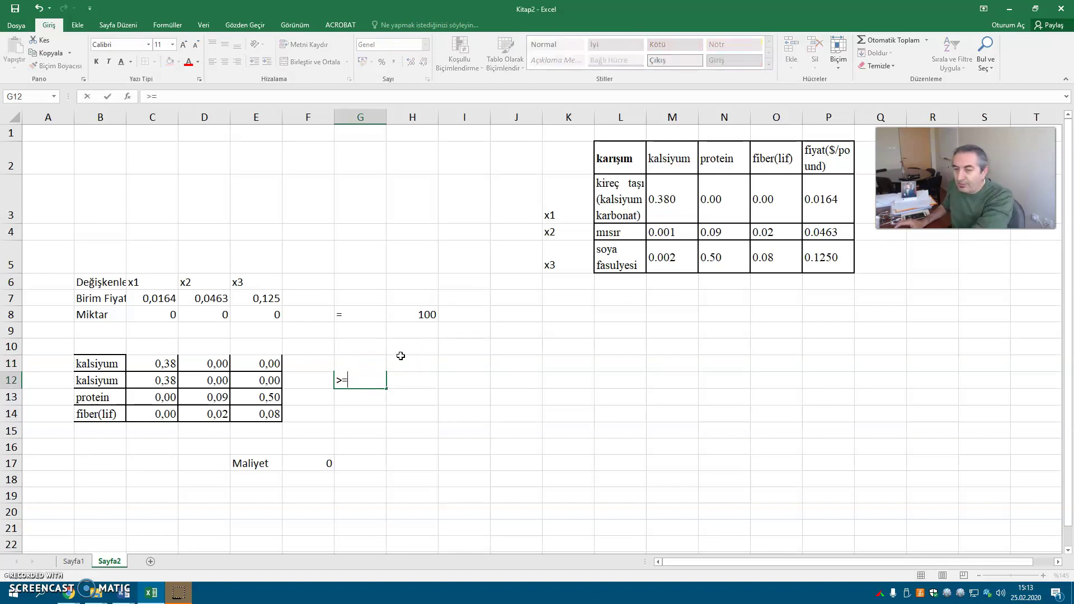
key(Return)
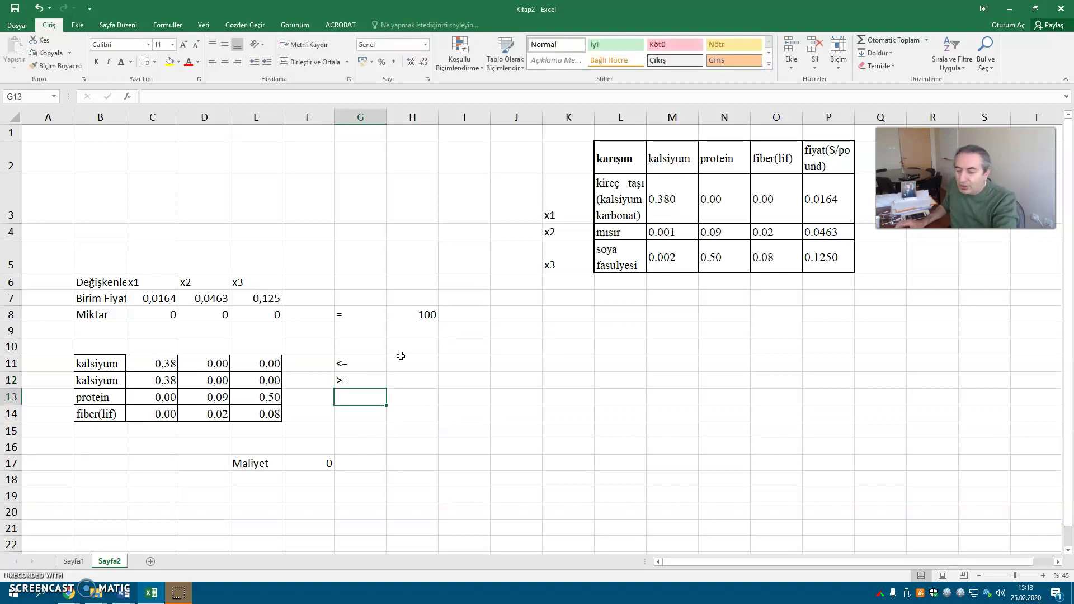
- Enter the constraint signs >= for protein in G13 and <= for fiber in G14
text(<=)
key(Return)
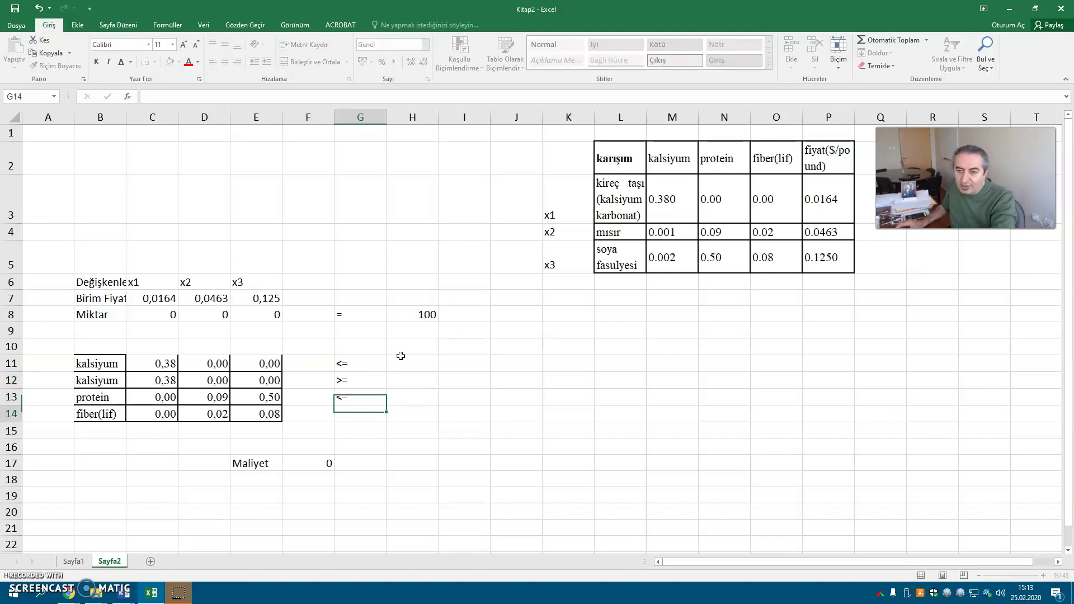
key(Up)
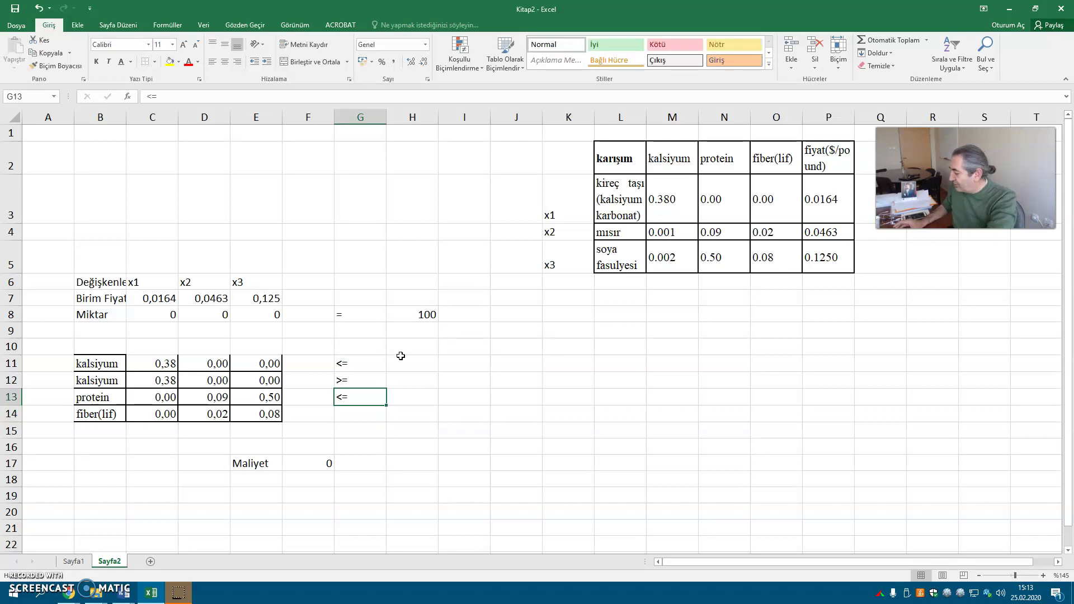
text(>)
key(Return)
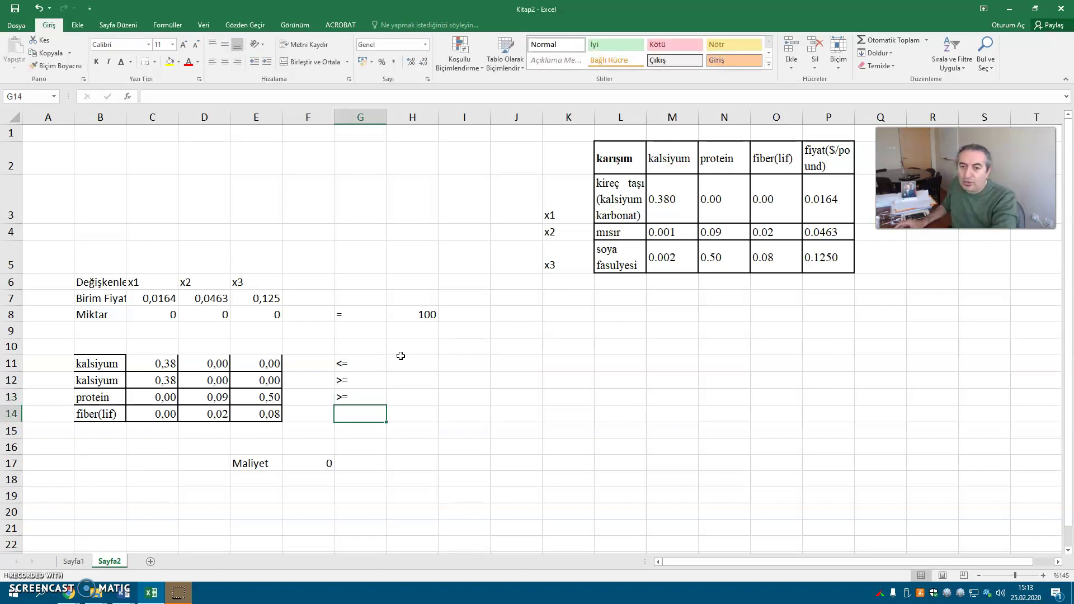
text(<)
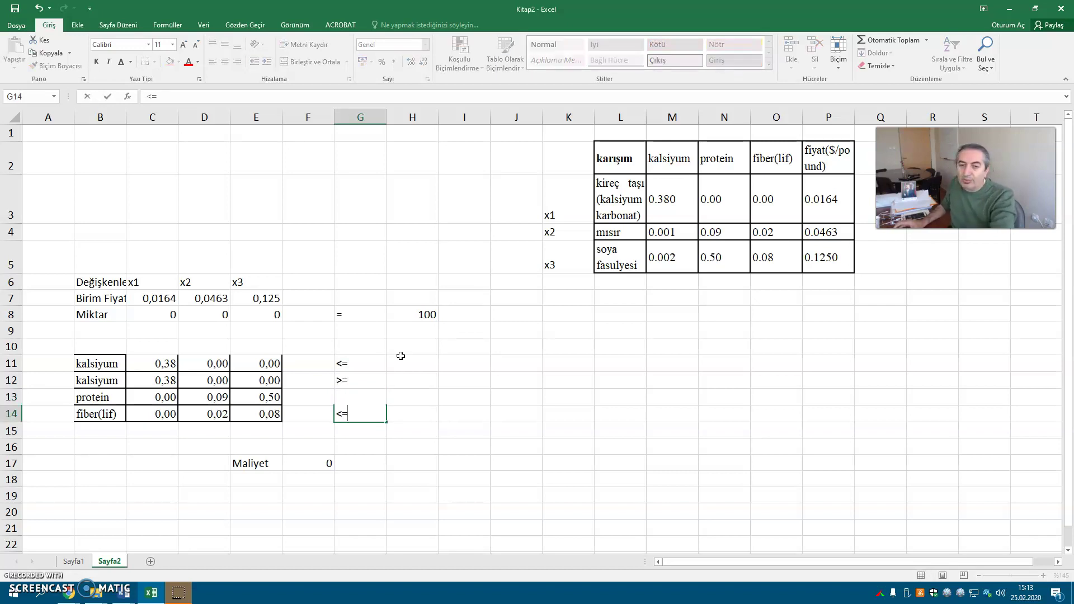
text(=)
key(Return)
- Enter the nutrient limits 1,2, 0,8, 22 and 5 in H11:H14, beside the constraint signs
key(Up)
key(Up)
key(Up)
key(Up)
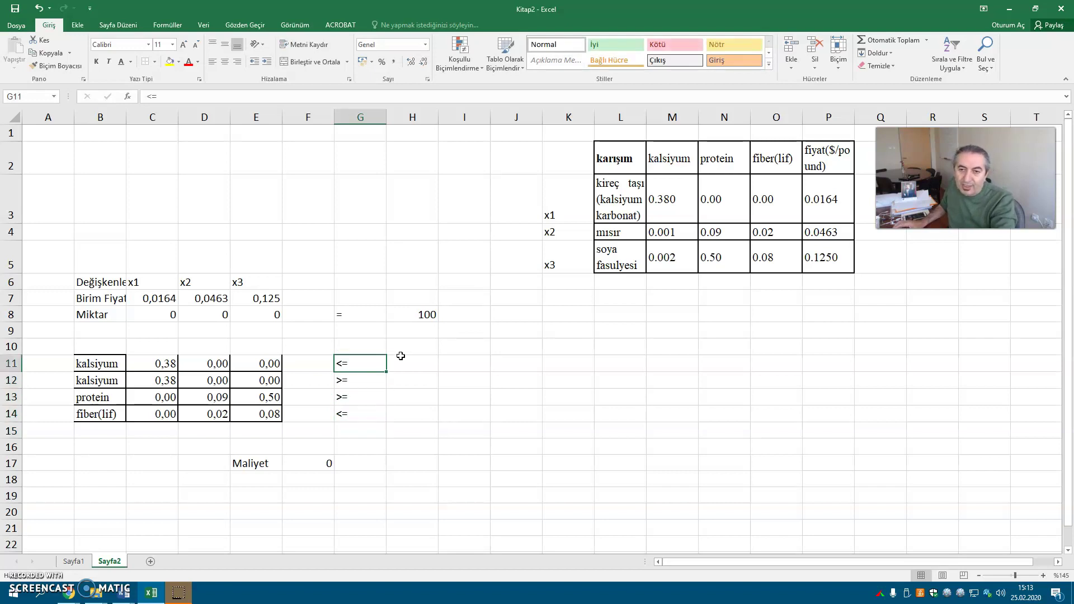
click(401, 357)
text(1,2)
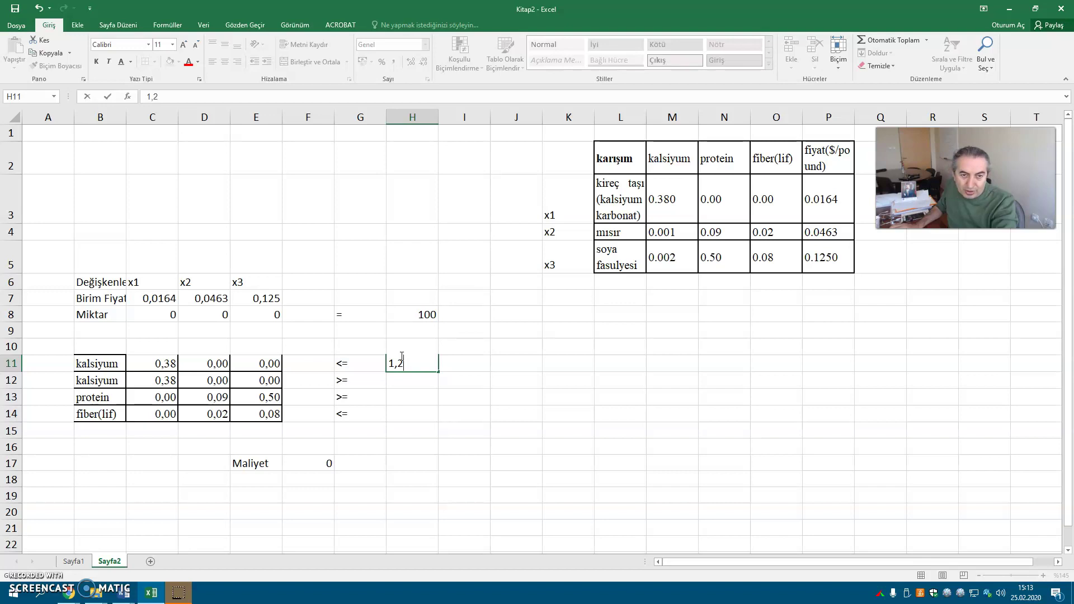
key(Return)
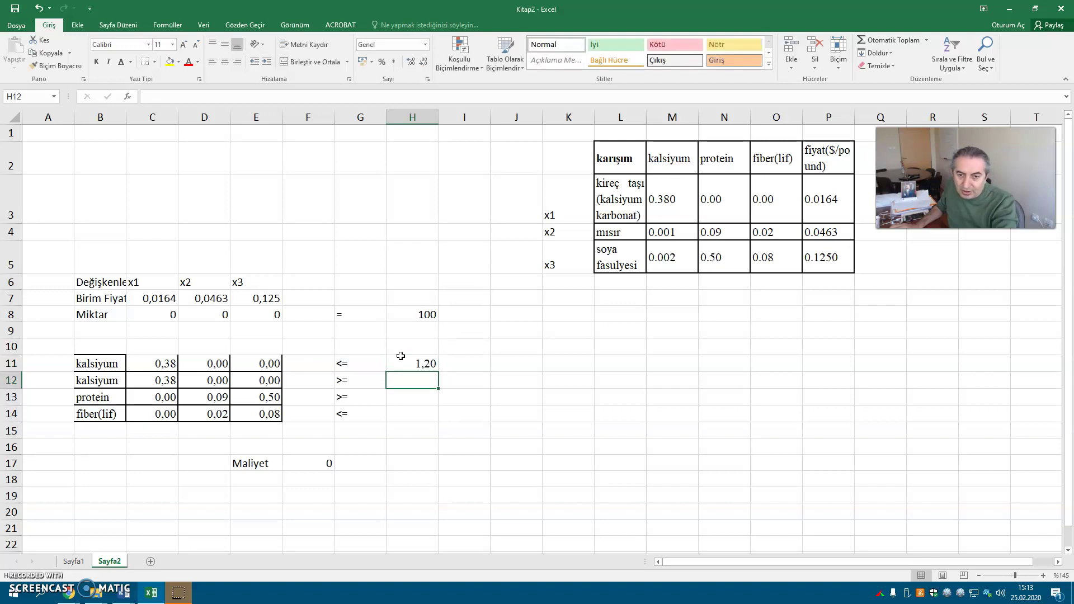
text(0,8)
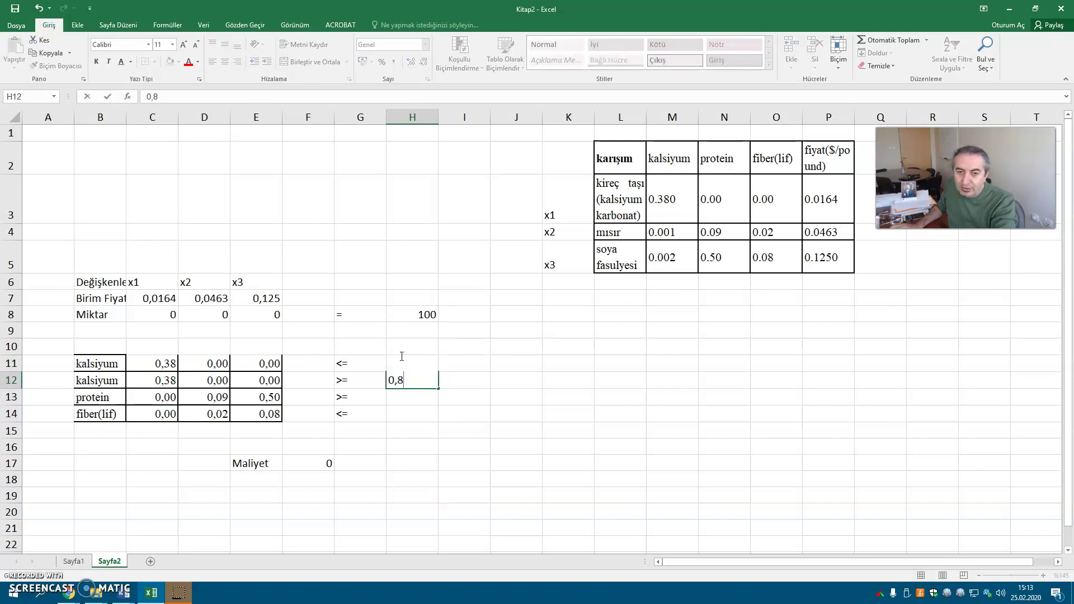
key(Return)
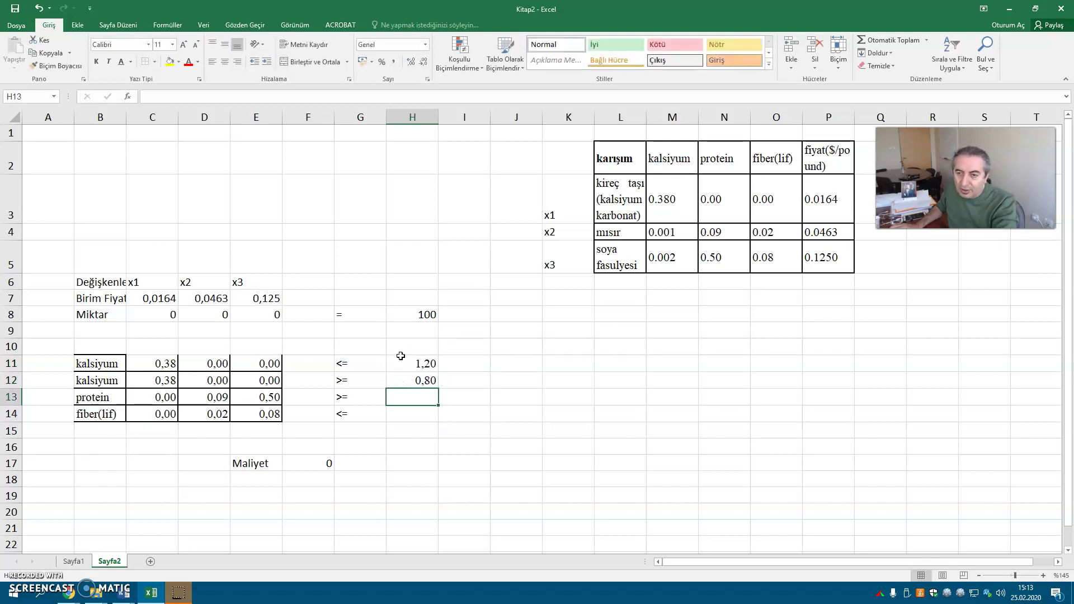
text(22)
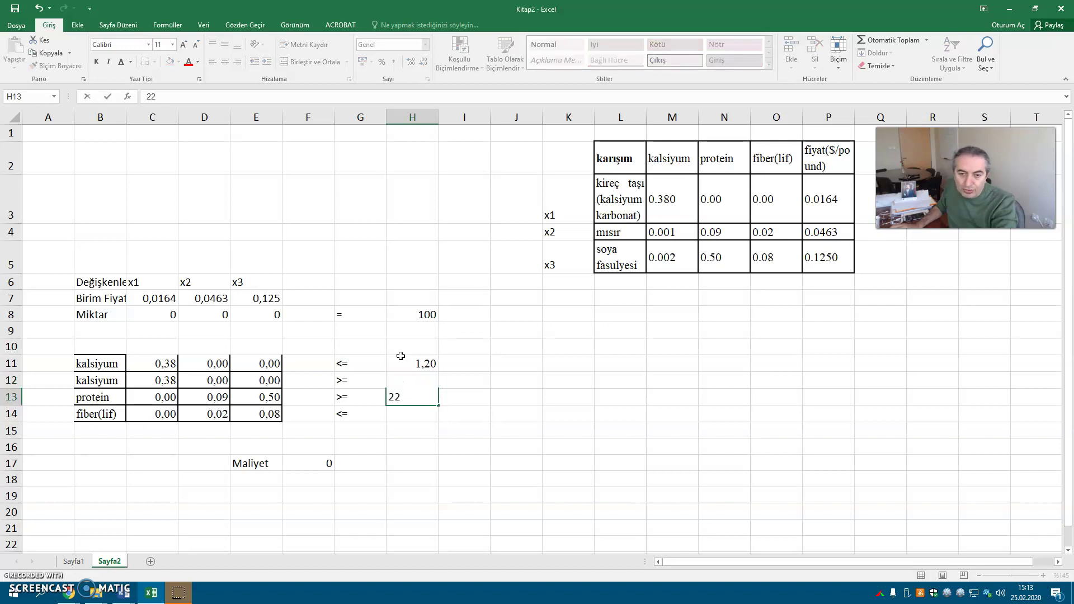
key(Return)
text(5)
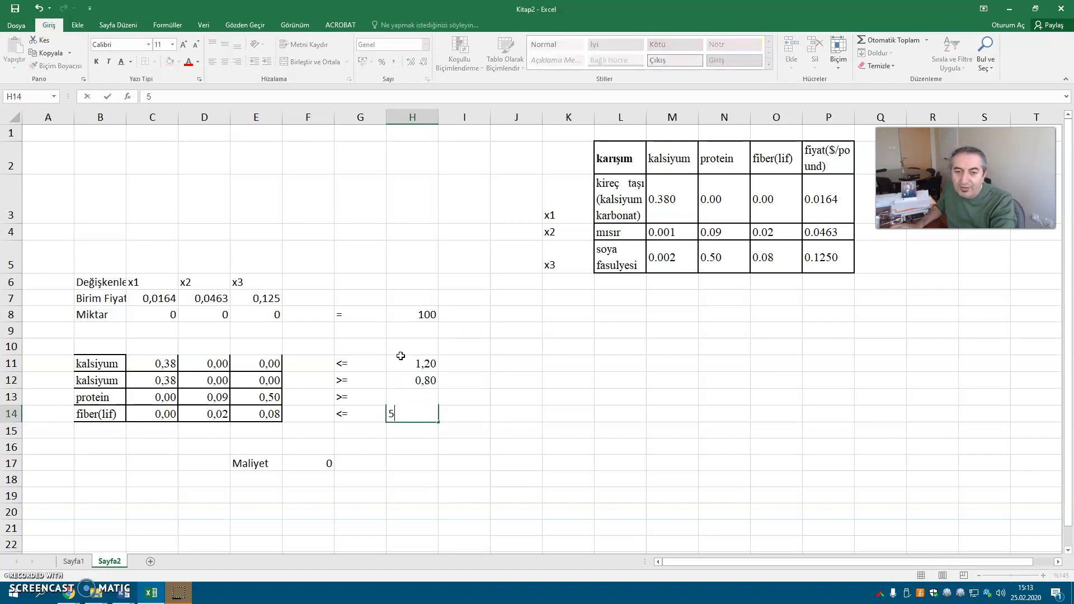
key(Return)
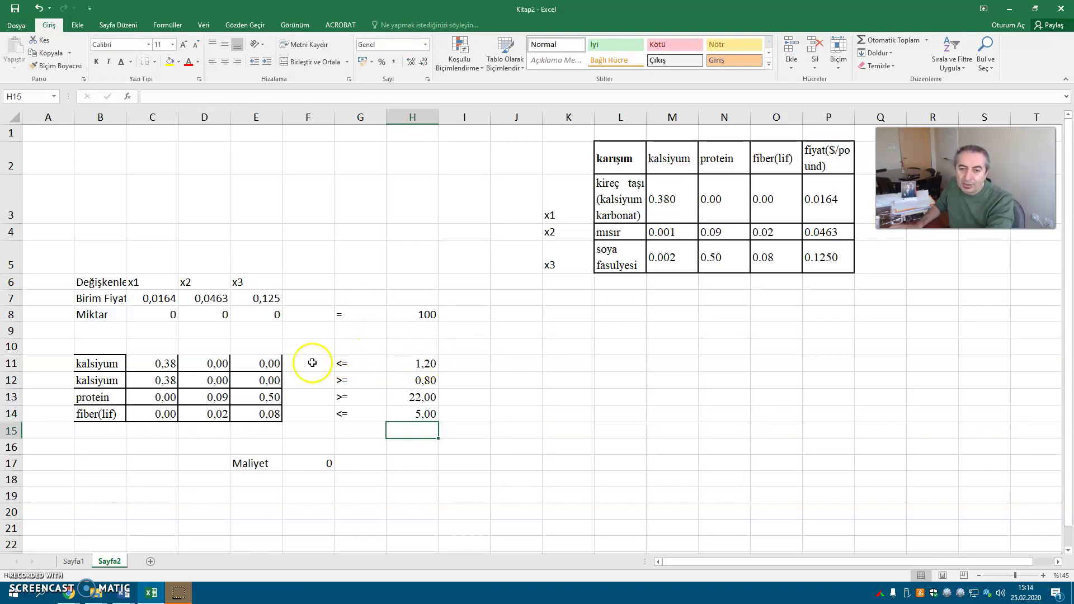
- Enter =TOPLA.ÇARPIM($C$8:$E$8;C11:E11) in F11 to calculate the left side of the first kalsiyum constraint
drag(262, 315, 153, 317)
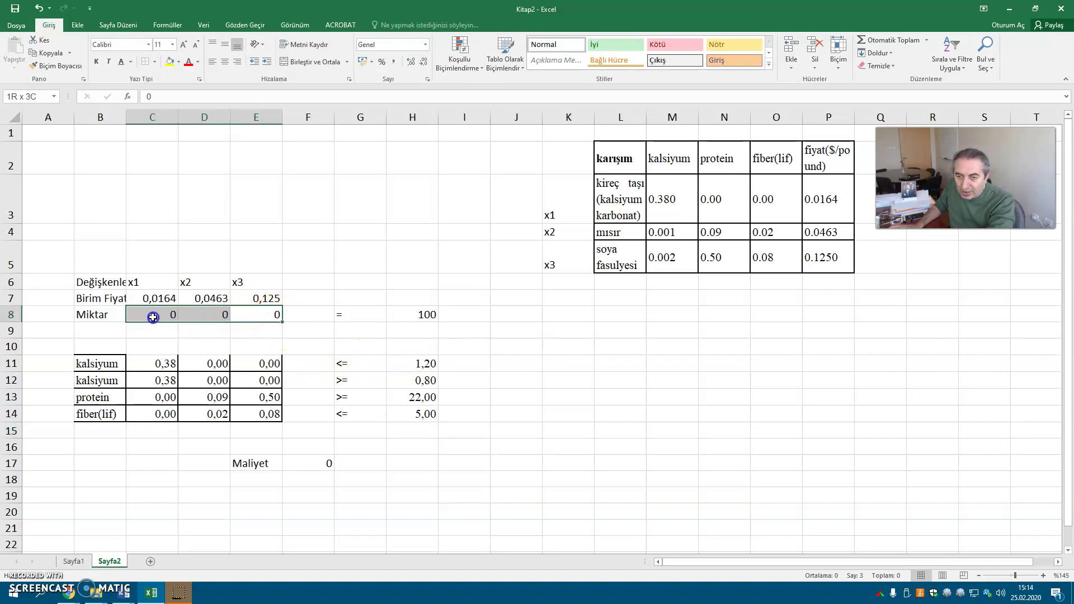
click(309, 363)
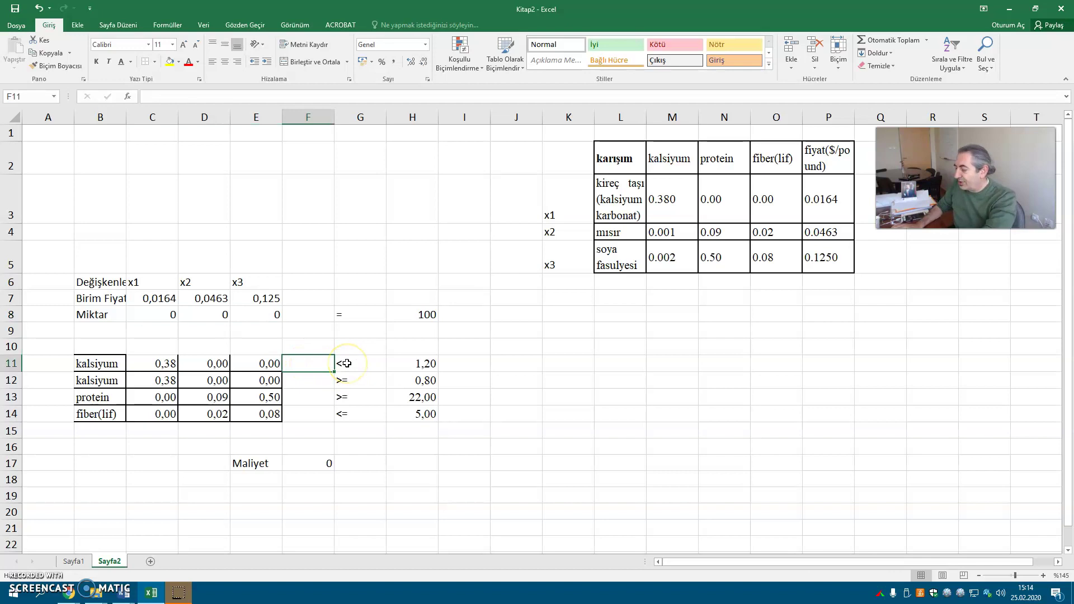
text(=)
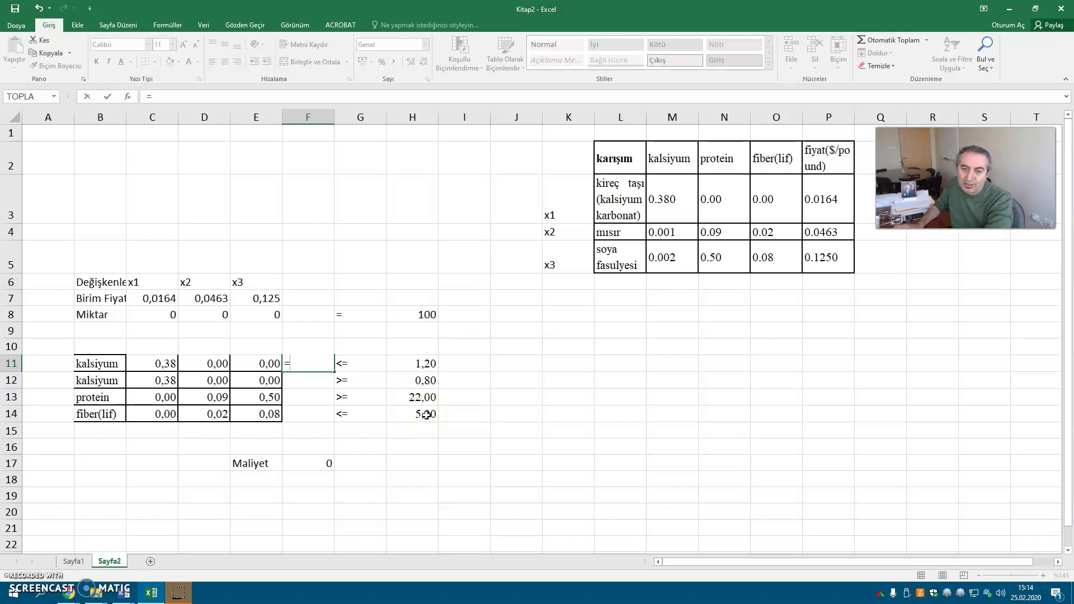
text(top)
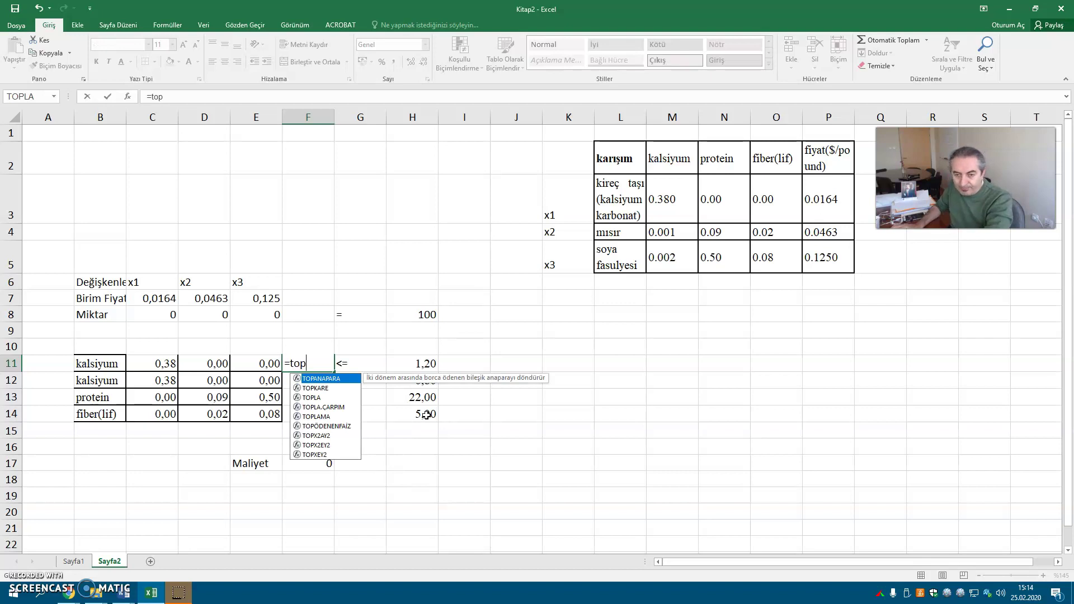
double_click(342, 407)
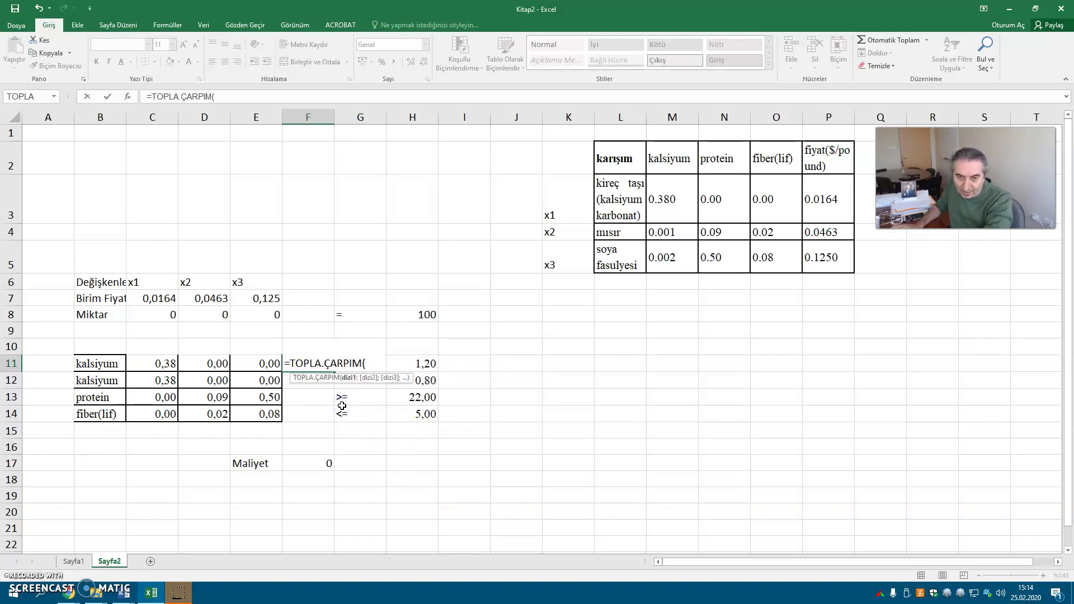
drag(142, 311, 254, 314)
key(F4)
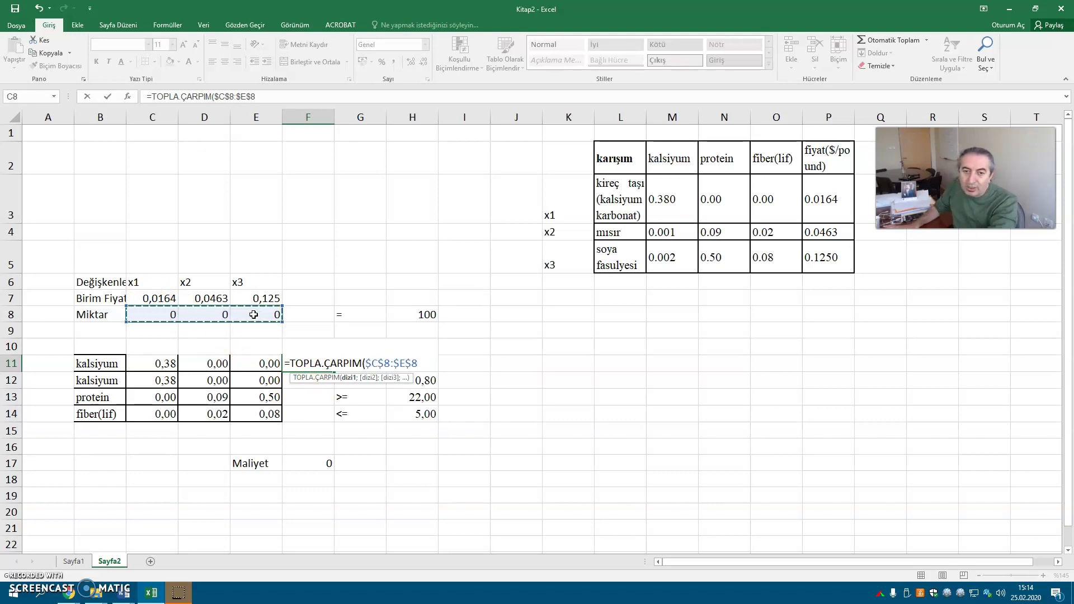
text(;)
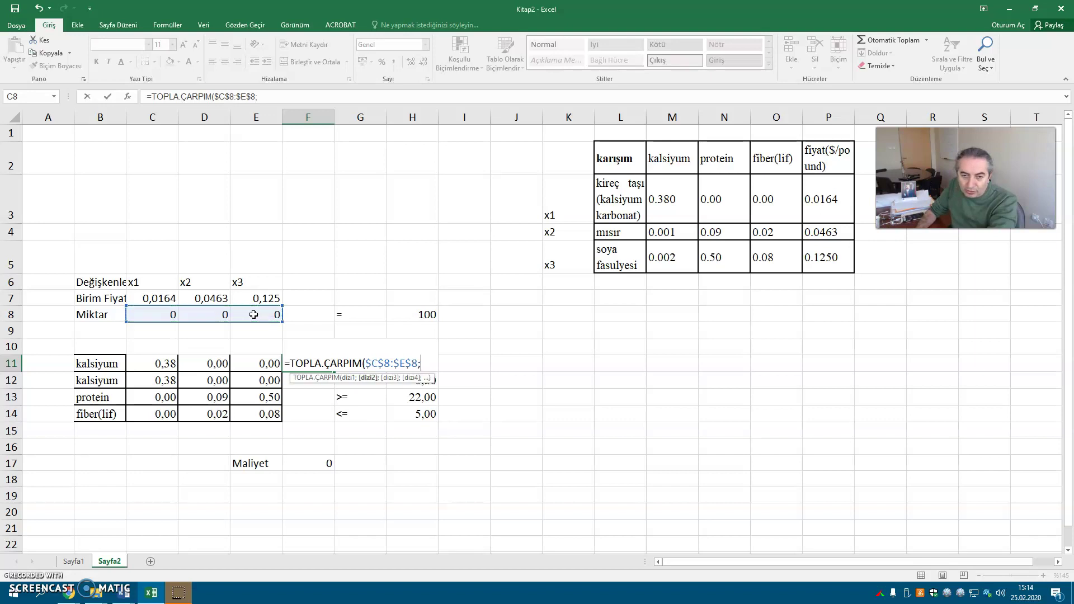
drag(146, 364, 258, 364)
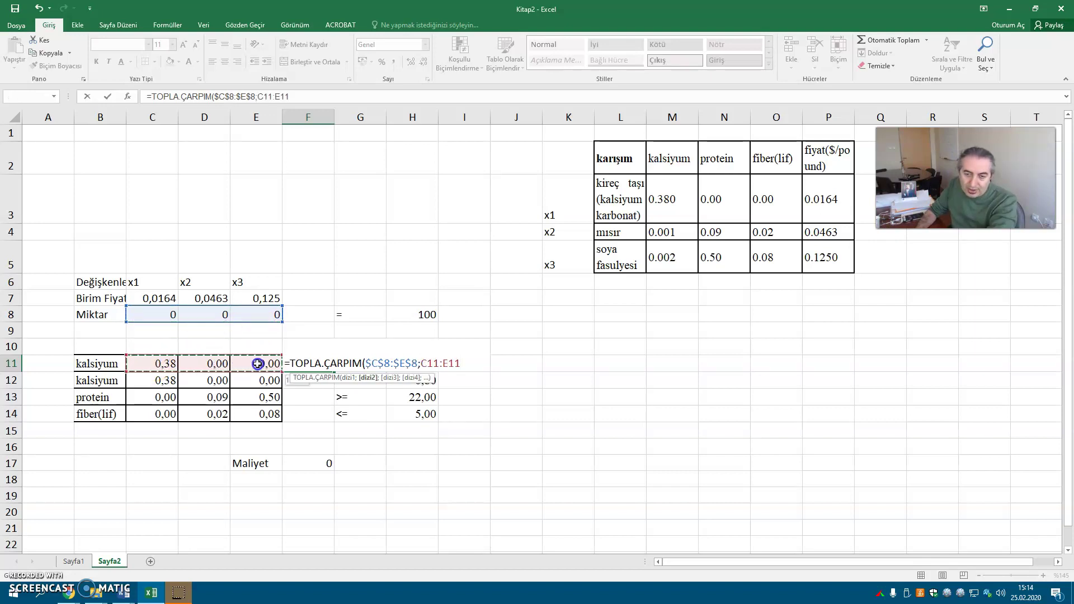
key(Return)
- Check the references in the F11 formula and fill it down through F14
click(317, 361)
double_click(320, 361)
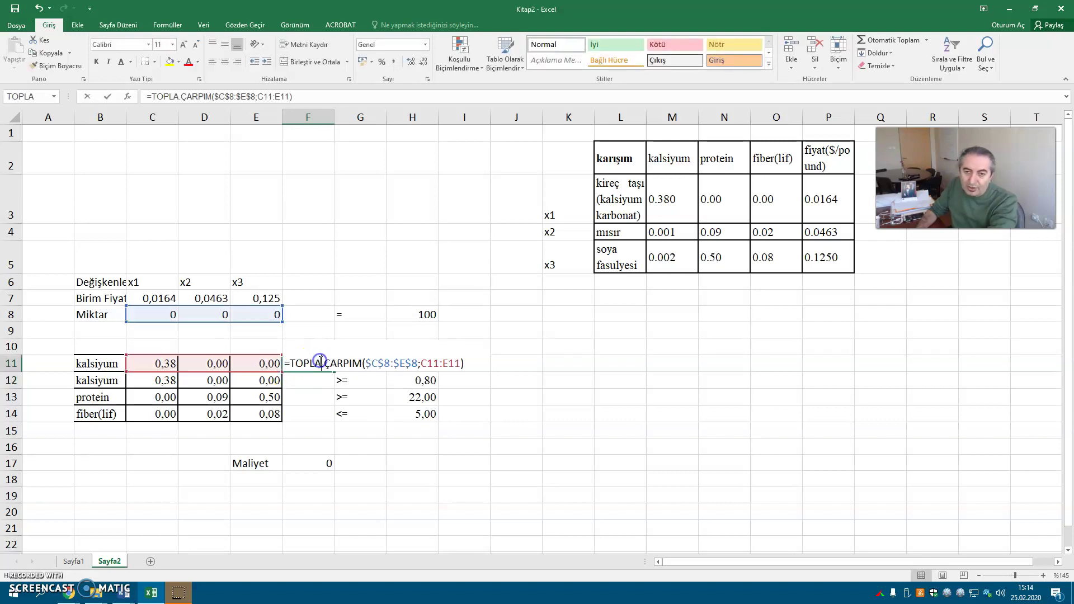
key(Escape)
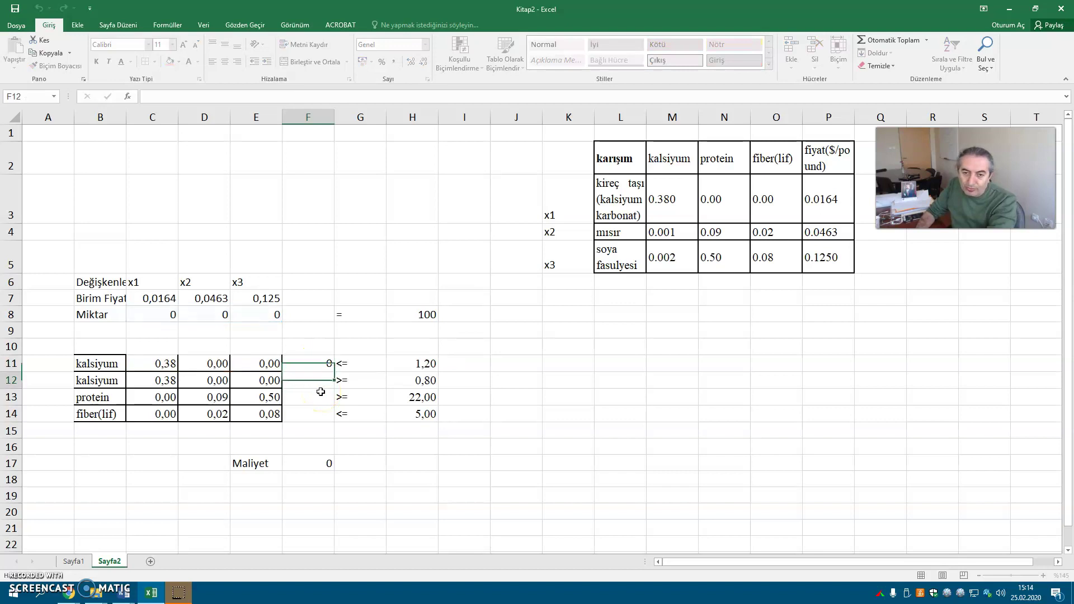
click(319, 361)
drag(334, 371, 330, 418)
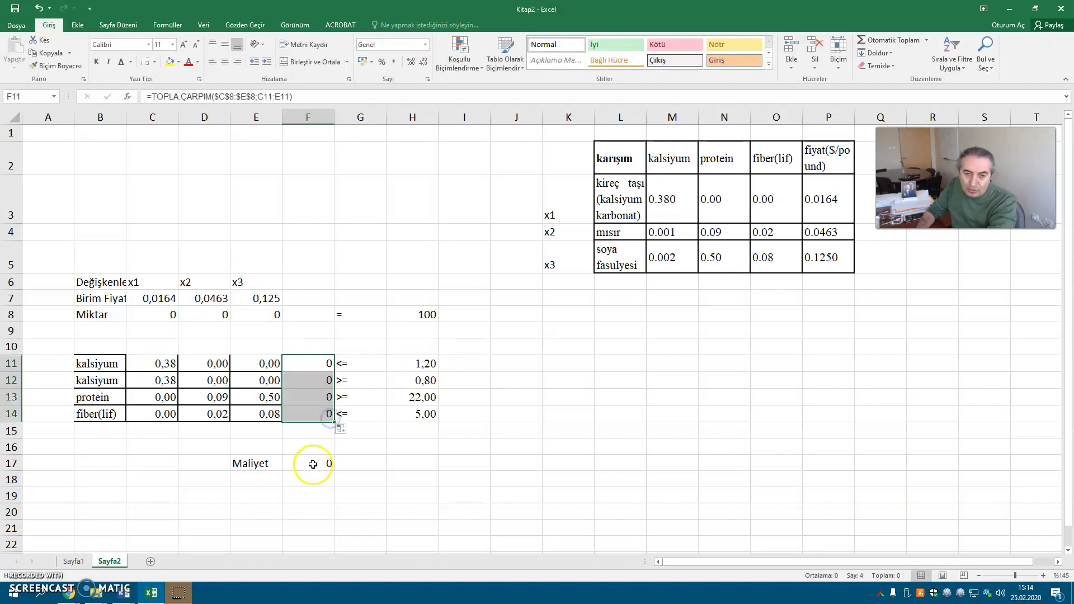
- Check the copied formula in F14 and examine the quantity cell C8 and the kalsiyum coefficients in C11:E11
double_click(312, 414)
click(315, 414)
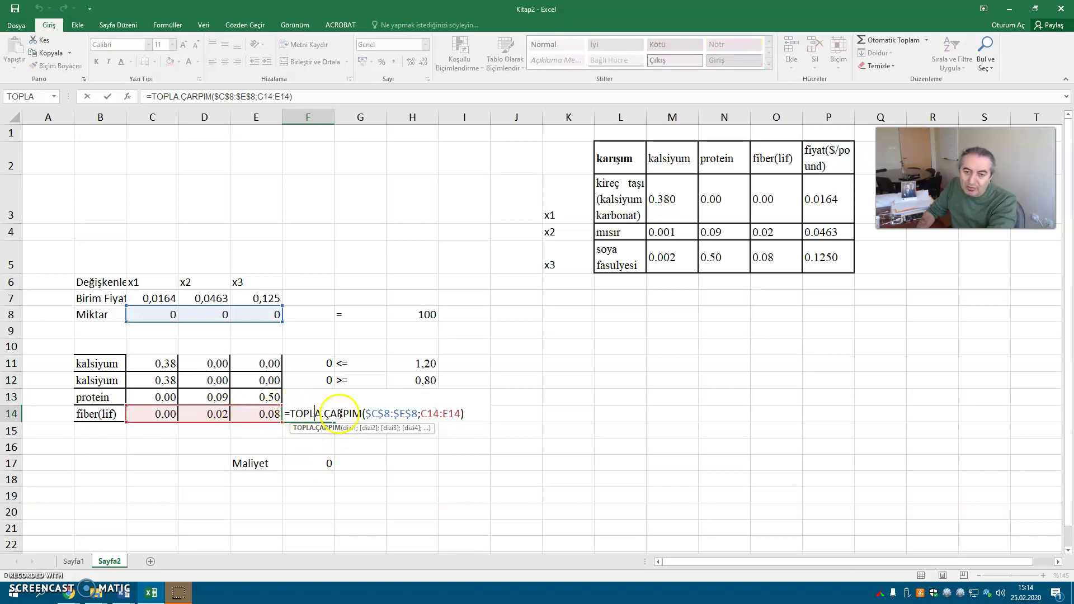
key(Return)
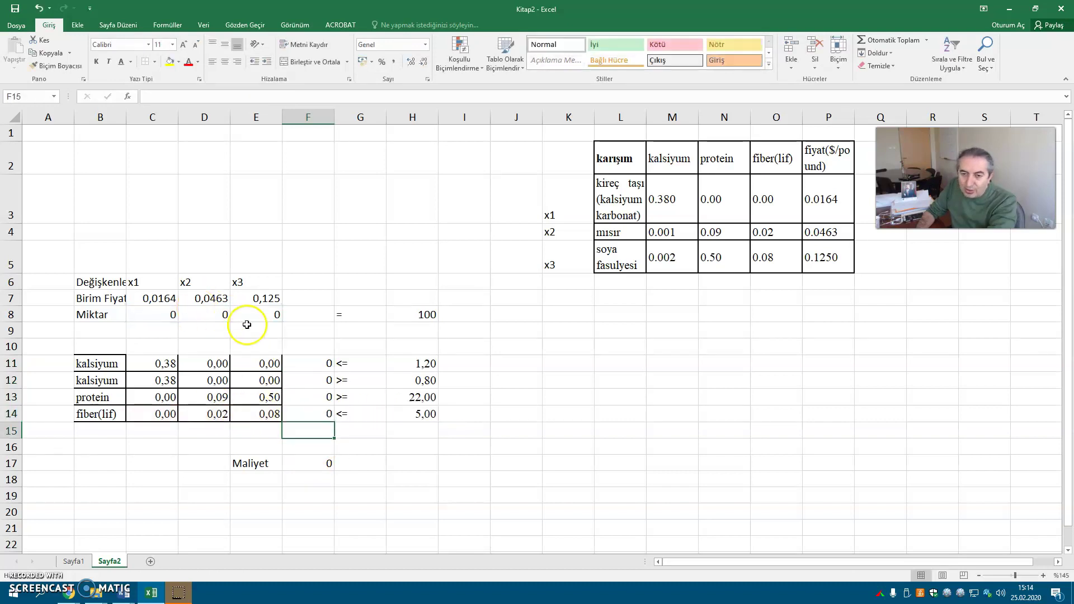
click(164, 314)
click(168, 361)
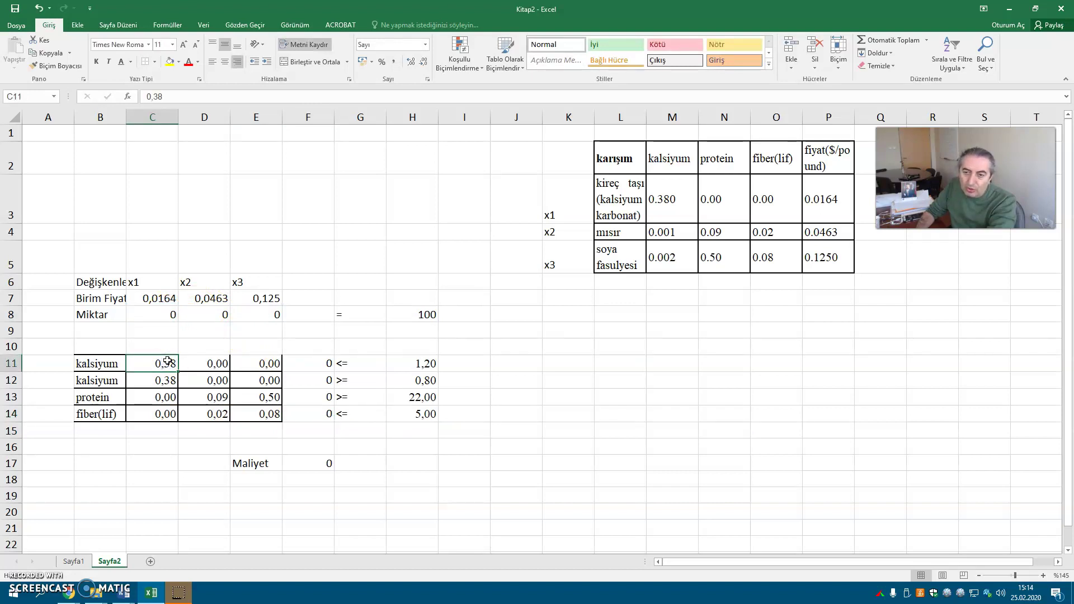
click(217, 362)
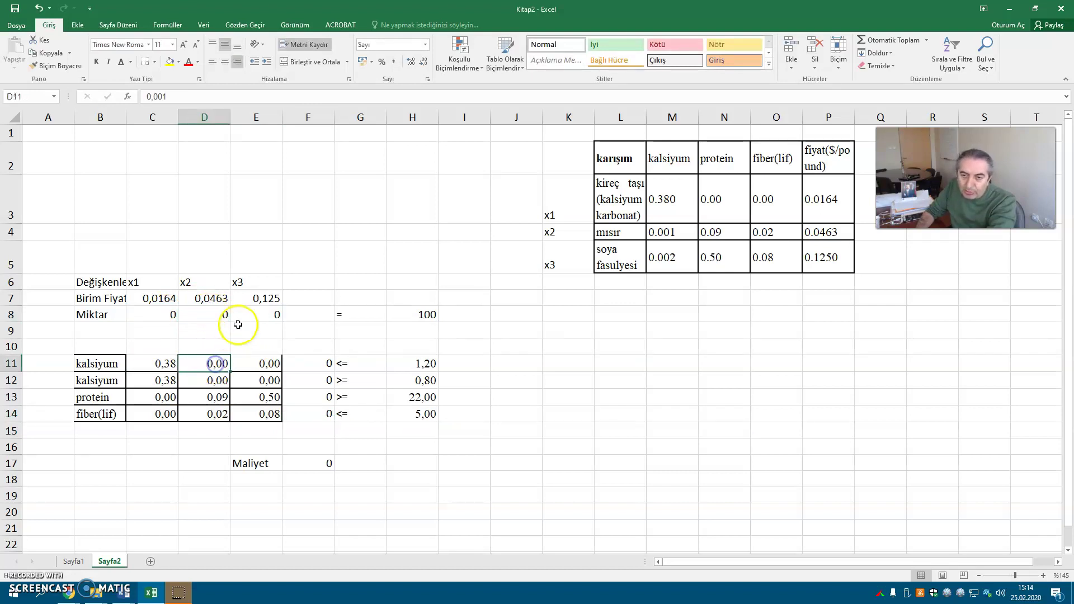
click(267, 364)
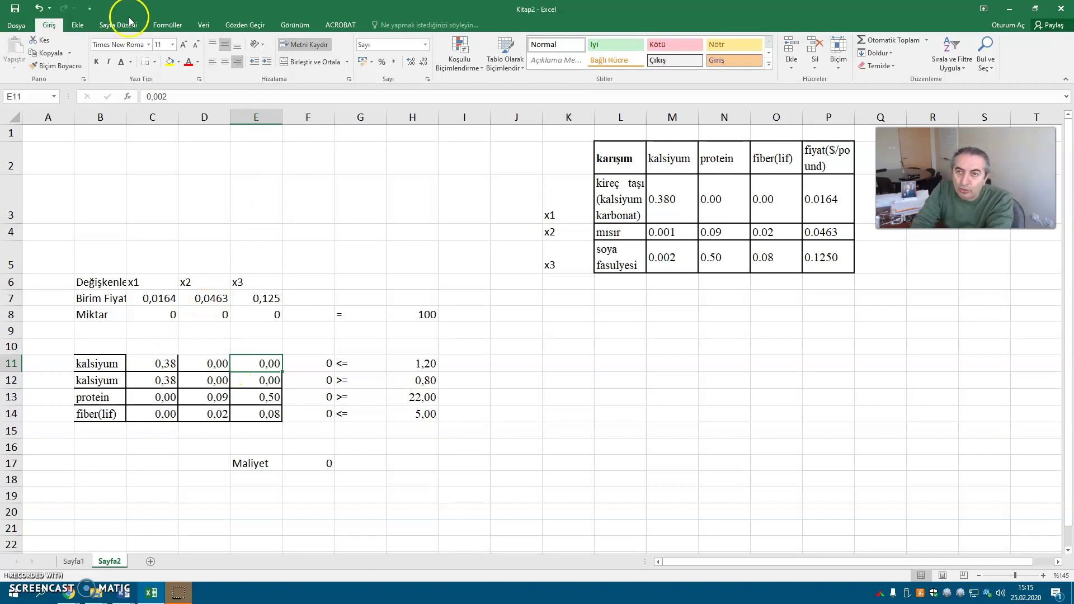
- Open Solver (Çözücü) and set it to minimise the cost cell $F$17 (En Küçük) by changing the variable cells $C$8:$E$8
click(203, 25)
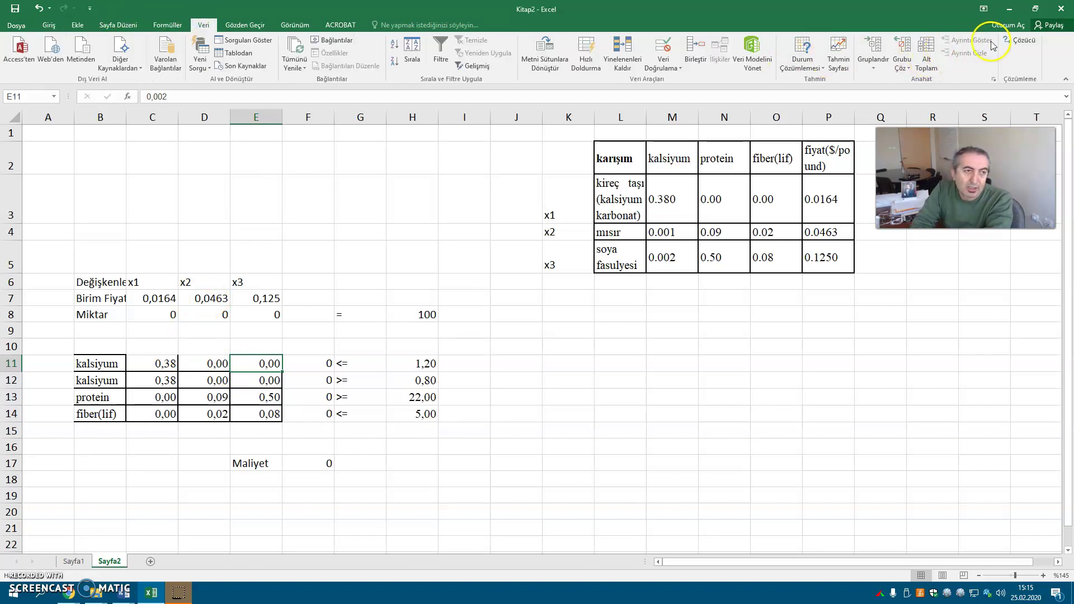
click(1009, 44)
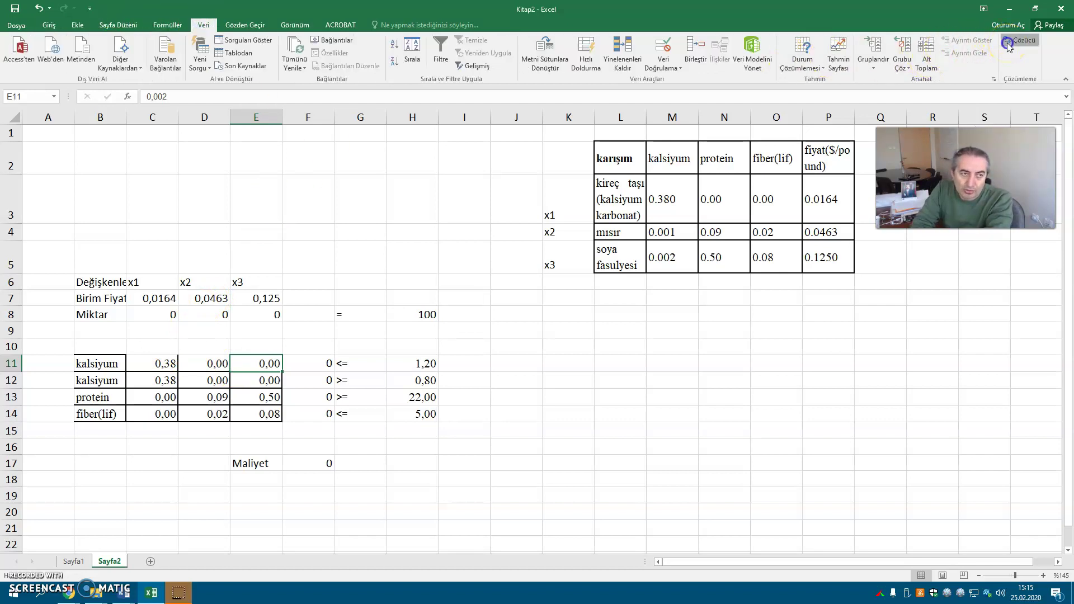
drag(491, 96, 588, 203)
click(307, 460)
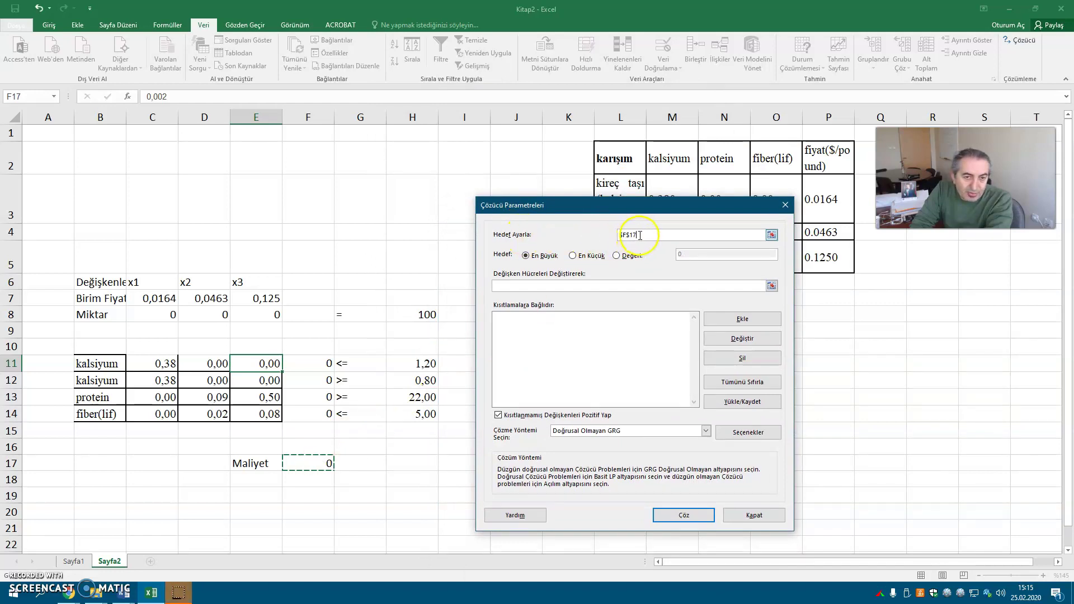
click(574, 259)
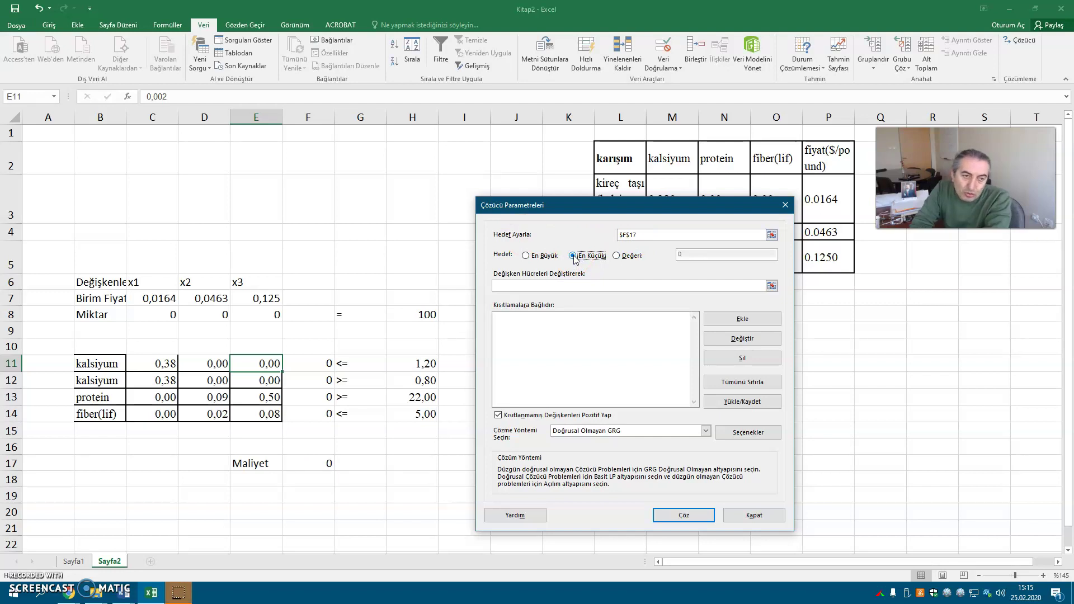
click(557, 286)
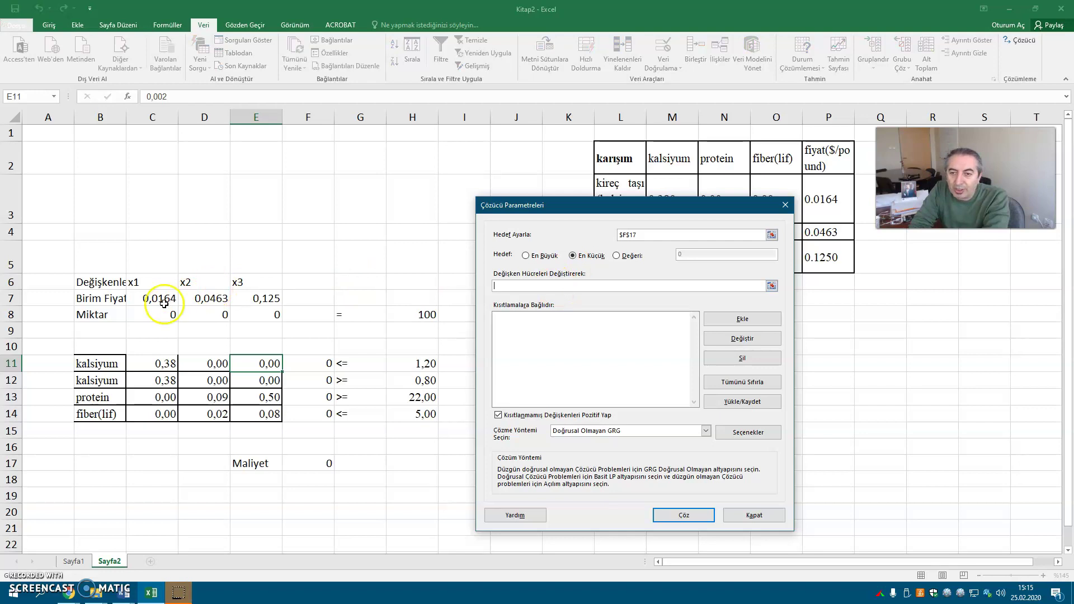
drag(155, 314, 258, 314)
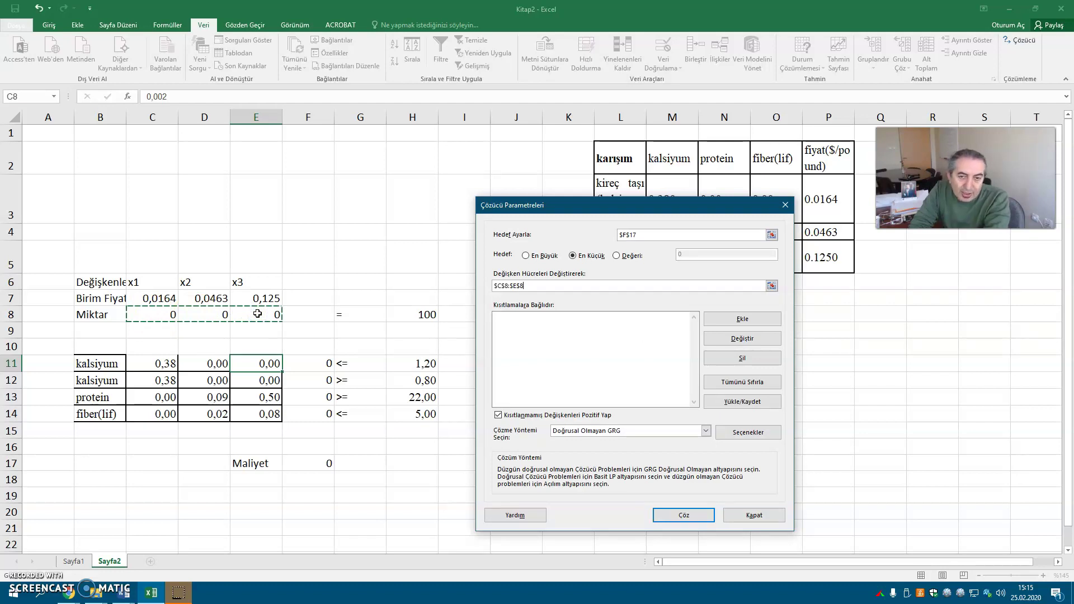
- Add the Solver constraint $F$11 <= $H$11 for the upper kalsiyum limit
click(743, 321)
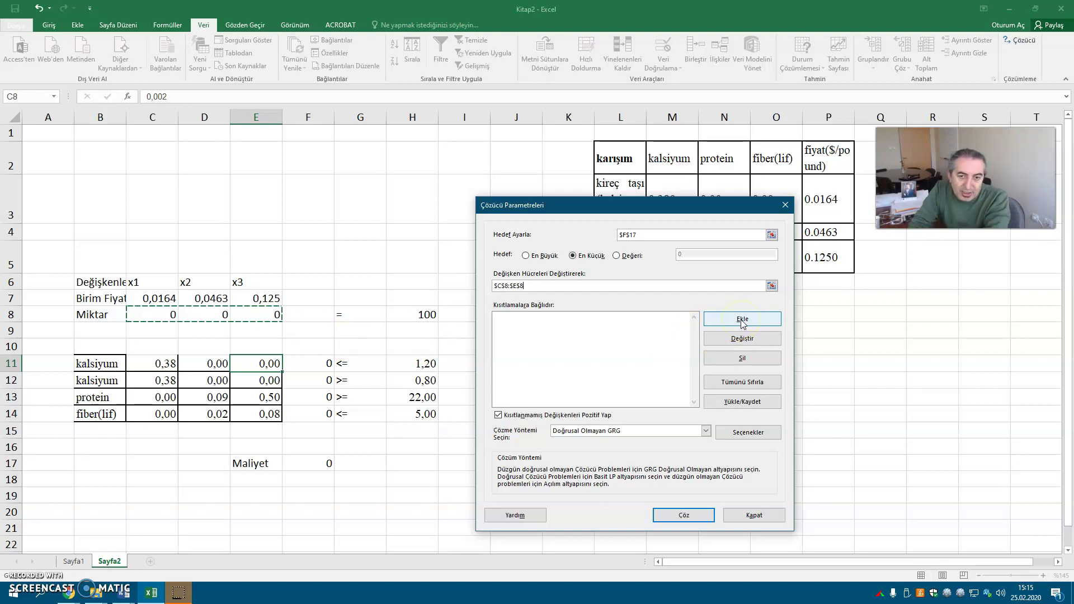
click(742, 321)
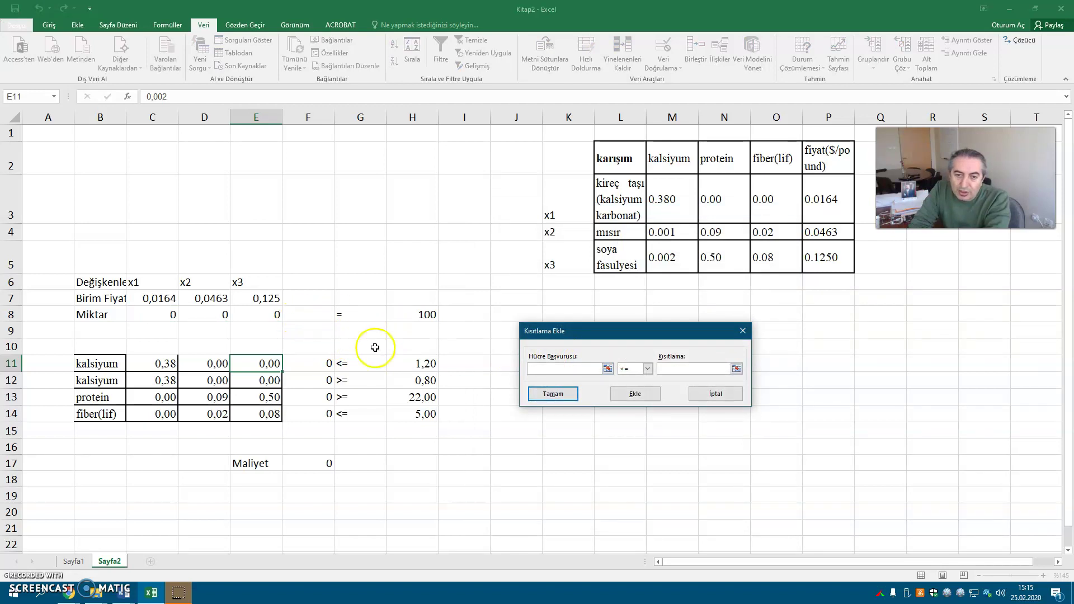
click(319, 366)
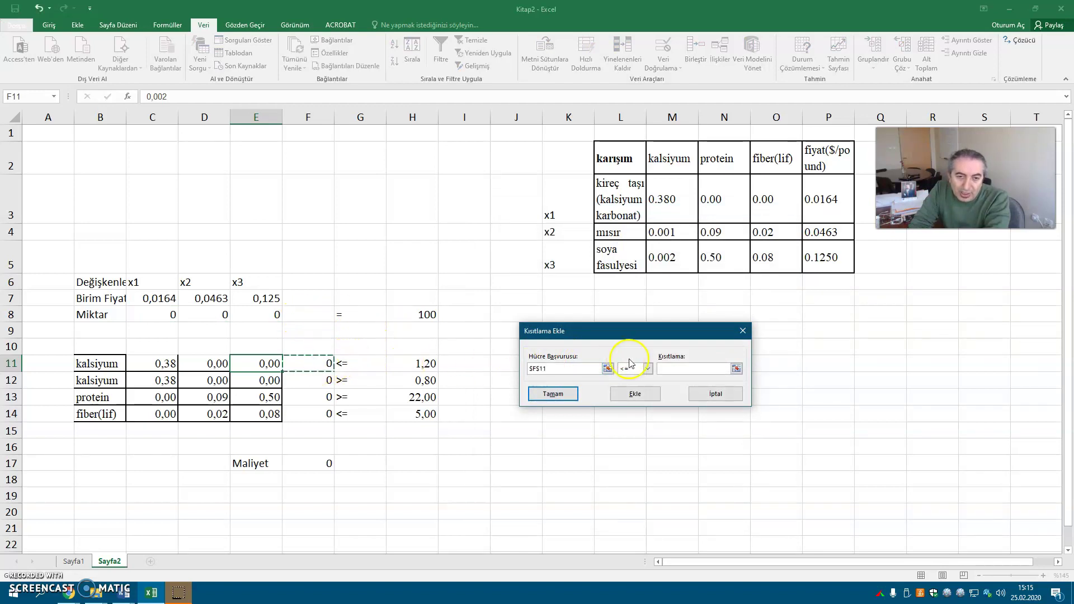
click(675, 369)
click(415, 364)
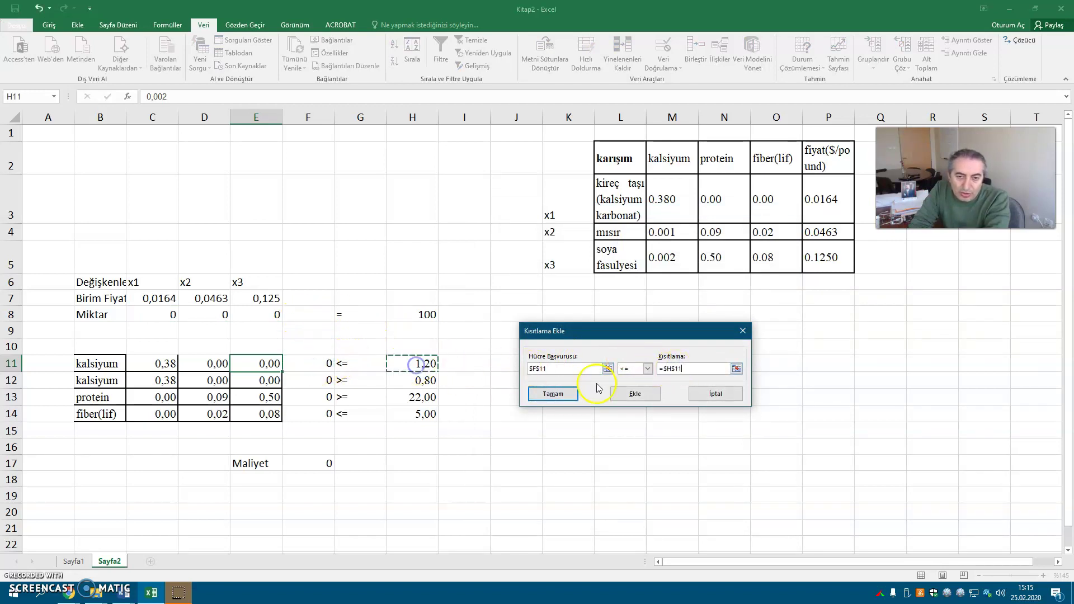
click(634, 394)
- Add the Solver constraint $F$12 >= $H$12 for the lower kalsiyum limit
click(320, 380)
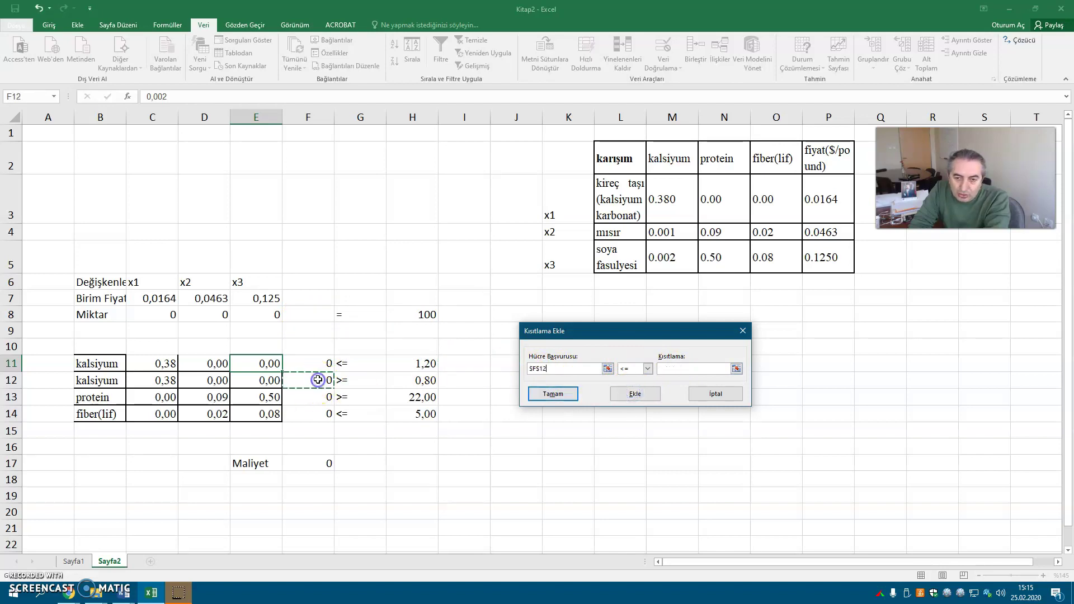
click(648, 369)
click(631, 394)
click(670, 370)
click(426, 380)
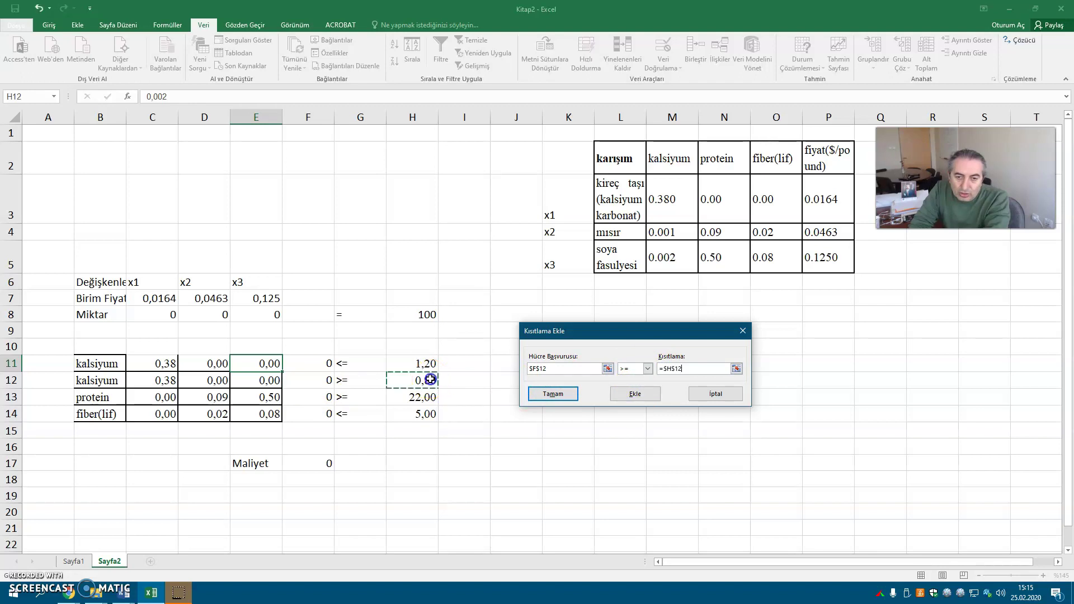
click(649, 394)
- Add the Solver constraint $F$13 >= $H$13 for protein
click(327, 397)
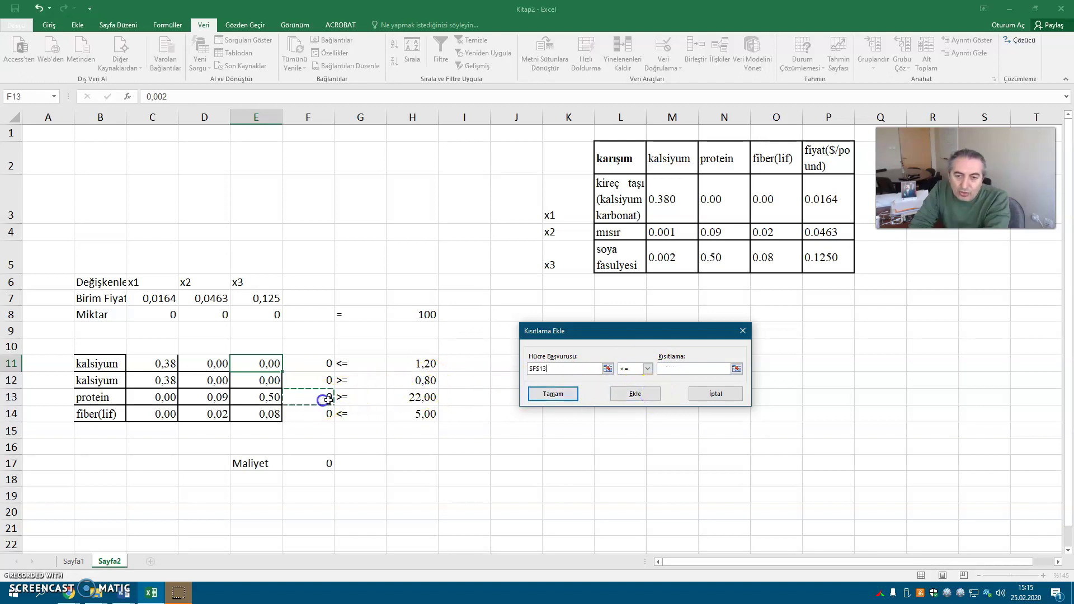
click(648, 369)
click(631, 394)
click(413, 398)
click(635, 394)
- Add the fiber constraint $F$14 <= $H$14 as the last one and close Solver without solving
click(320, 414)
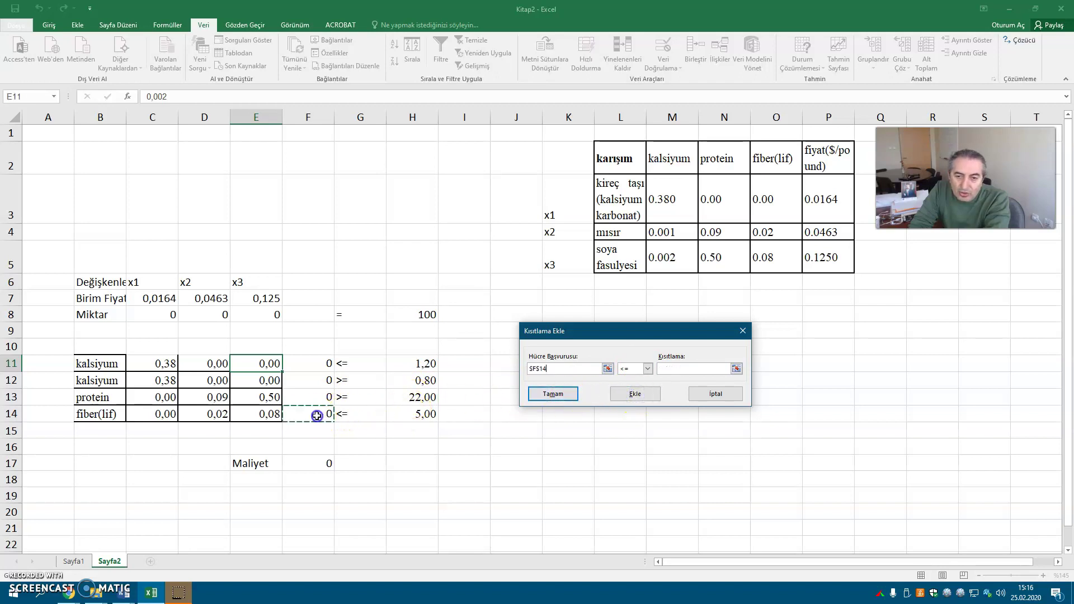
click(404, 415)
click(553, 394)
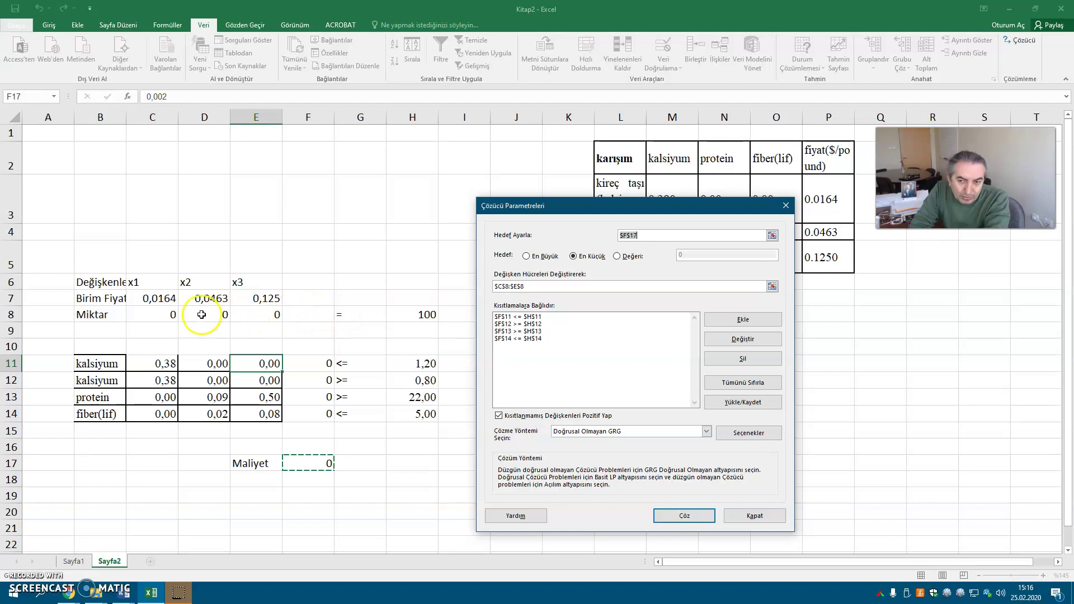
click(755, 516)
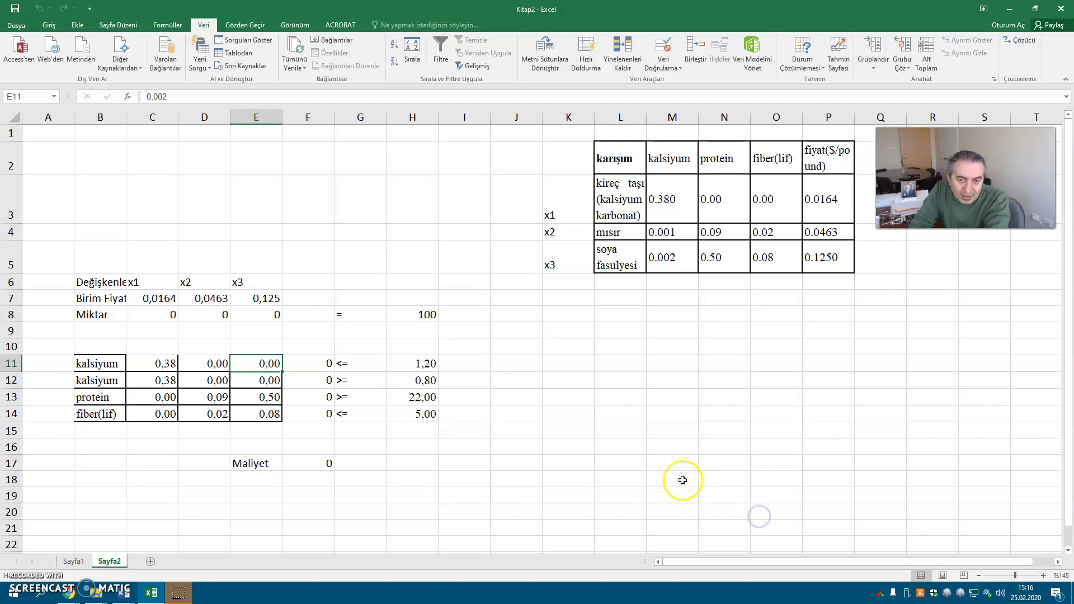
- Enter =TOPLA(C8:E8) in cell F8 to total the Miktar quantities of x1, x2 and x3
click(318, 313)
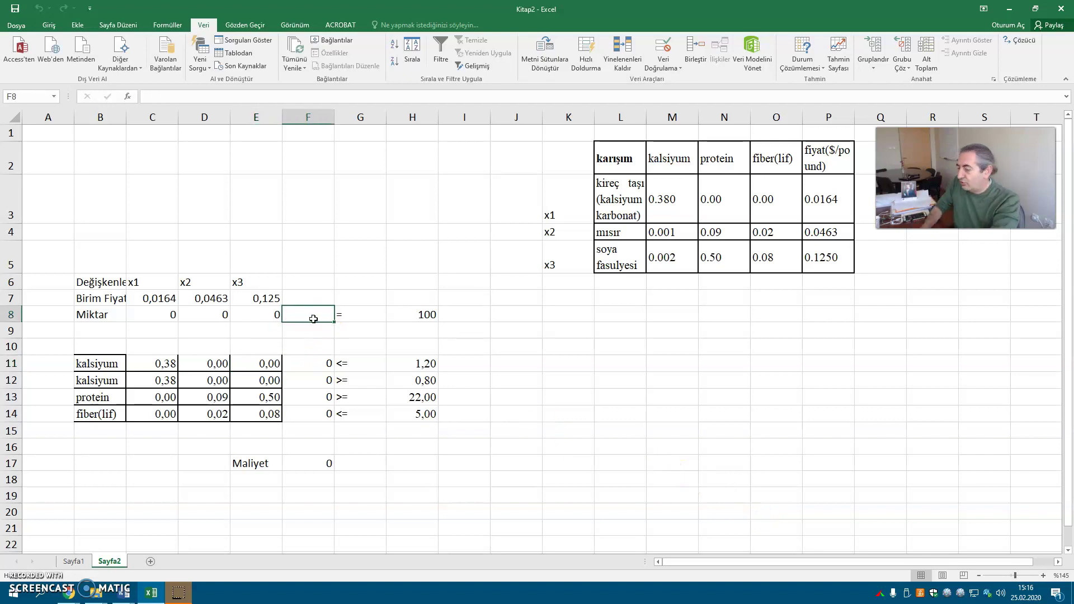
text(=)
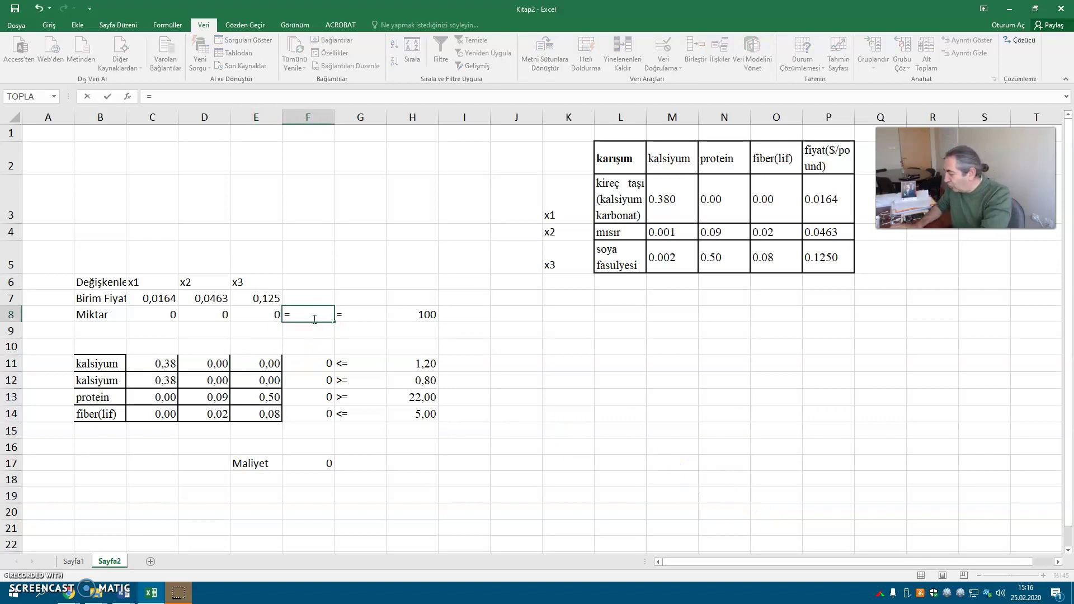
text(topl)
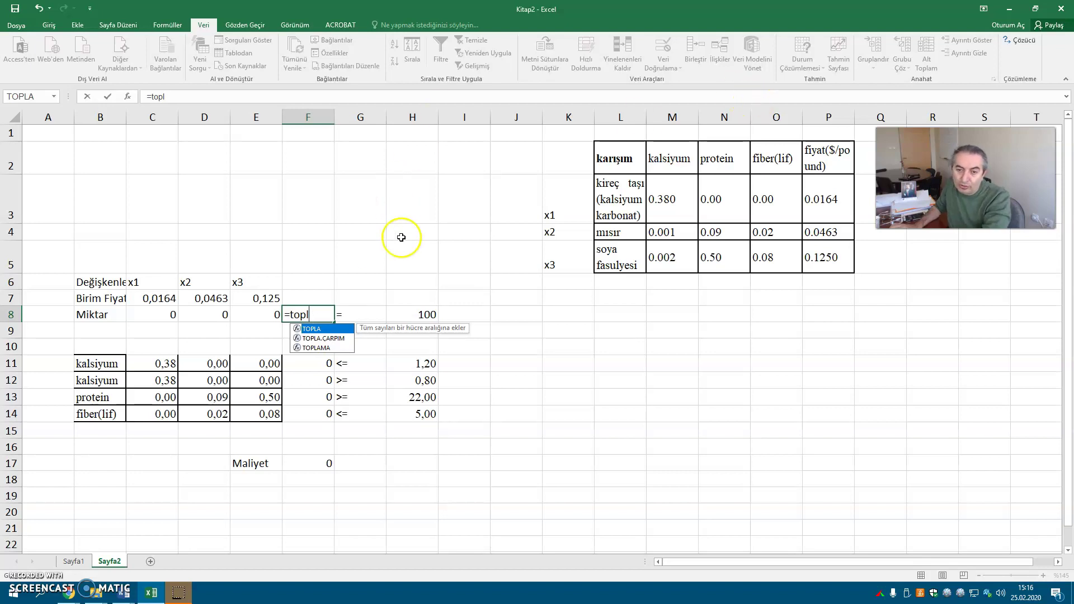
double_click(302, 329)
drag(173, 311, 264, 312)
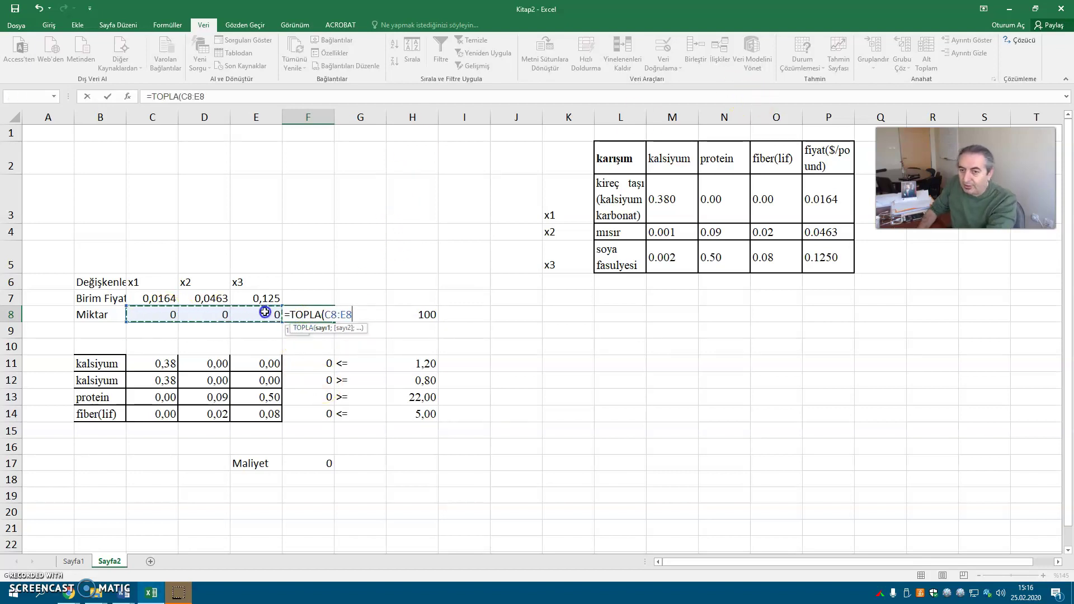
key(Return)
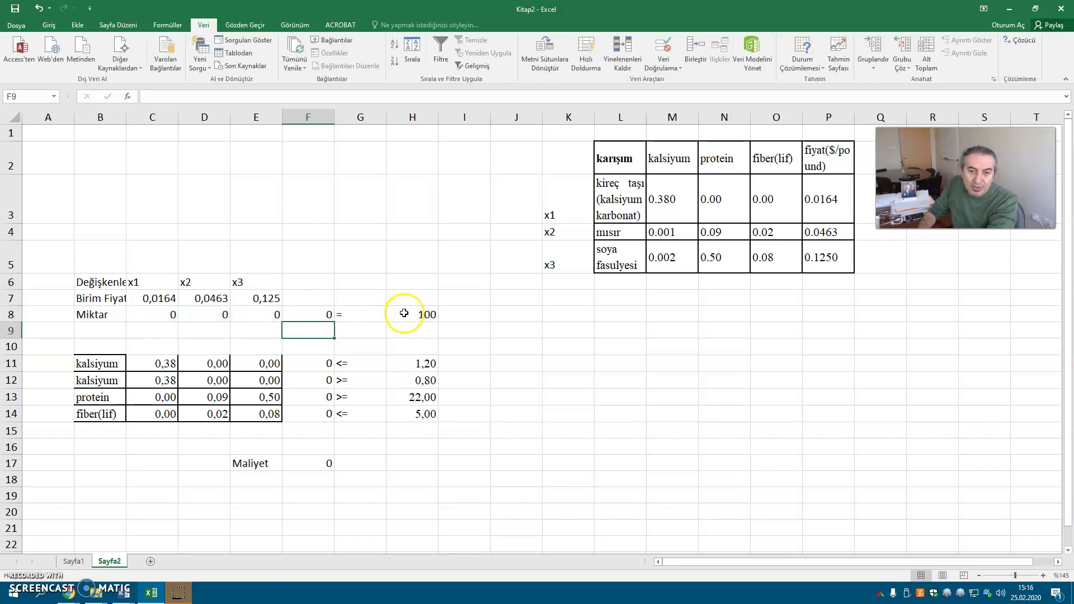
- Check the daily mixture weight requirement in the YemKarışımı Word document, and return to the Miktar cells C8:E8 in Excel
click(123, 592)
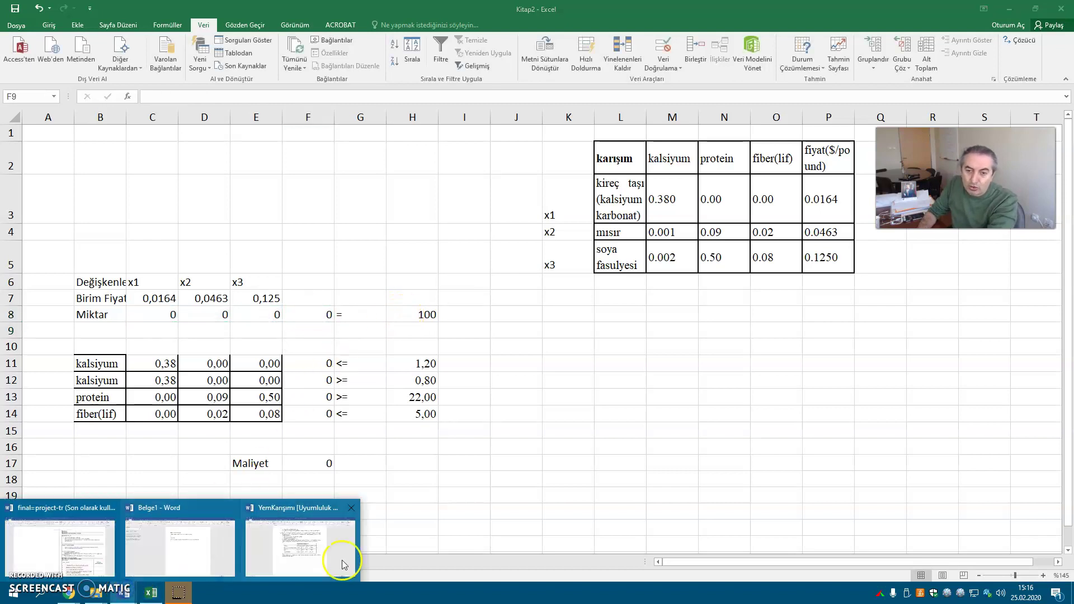
click(343, 564)
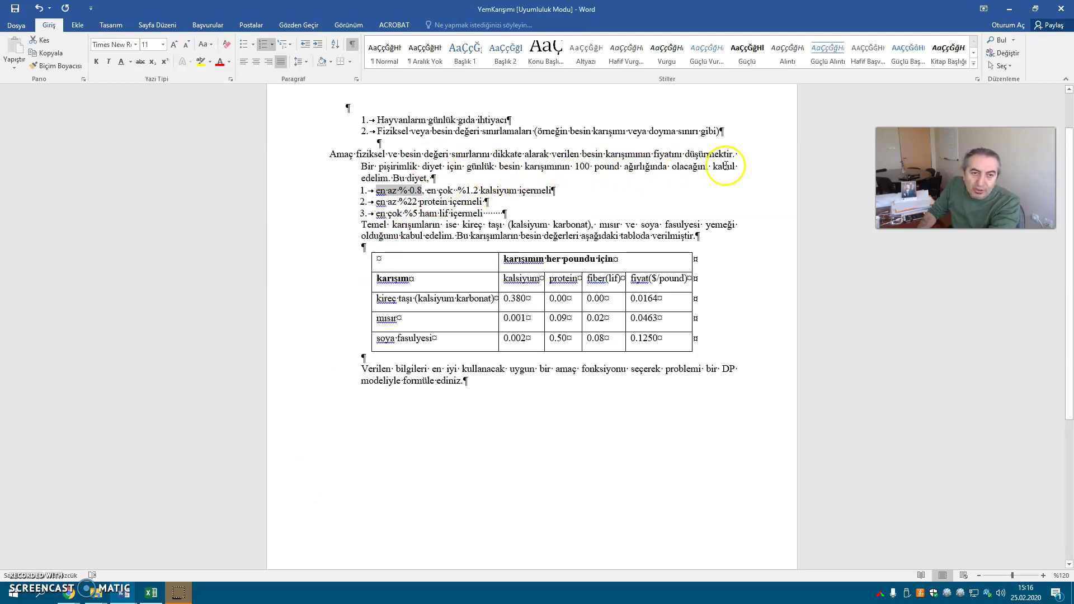
click(151, 593)
drag(264, 314, 165, 317)
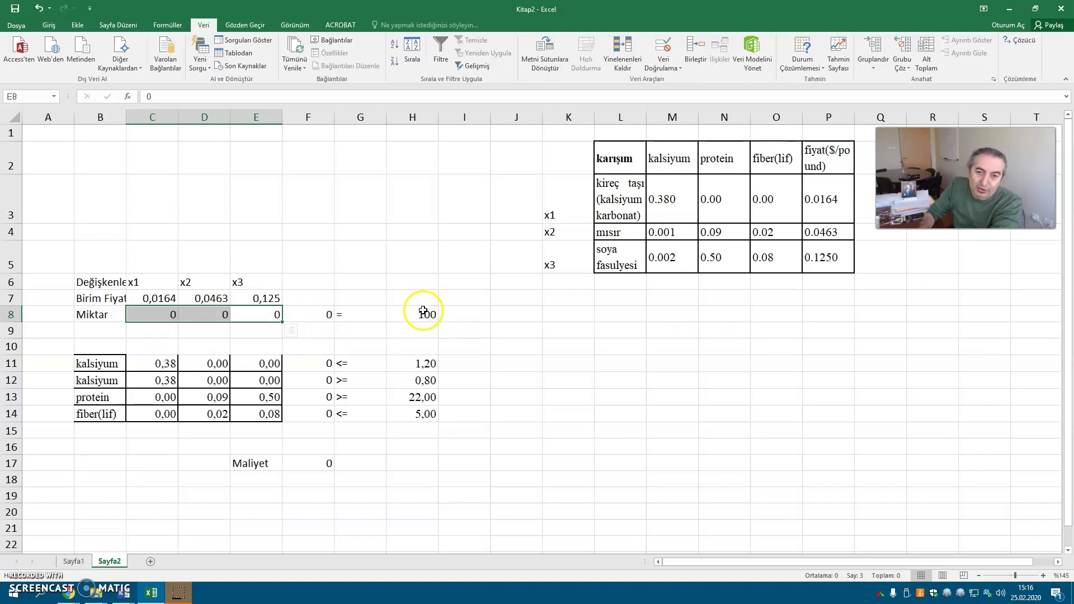
- Add the Solver constraint $F$8 = $H$8 so that the total quantity equals the required mixture weight
click(1019, 42)
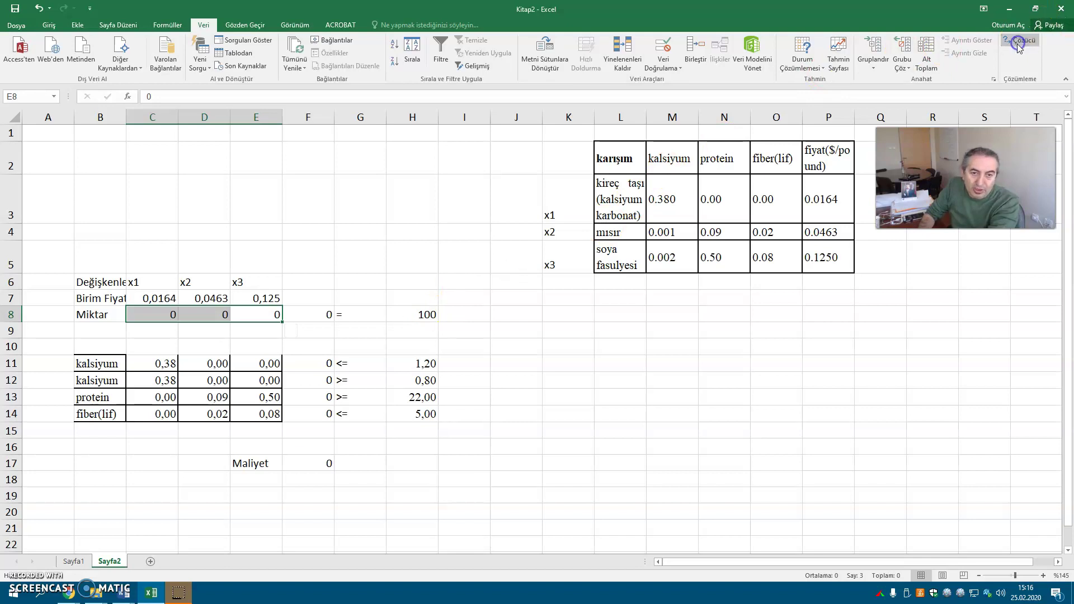
click(744, 320)
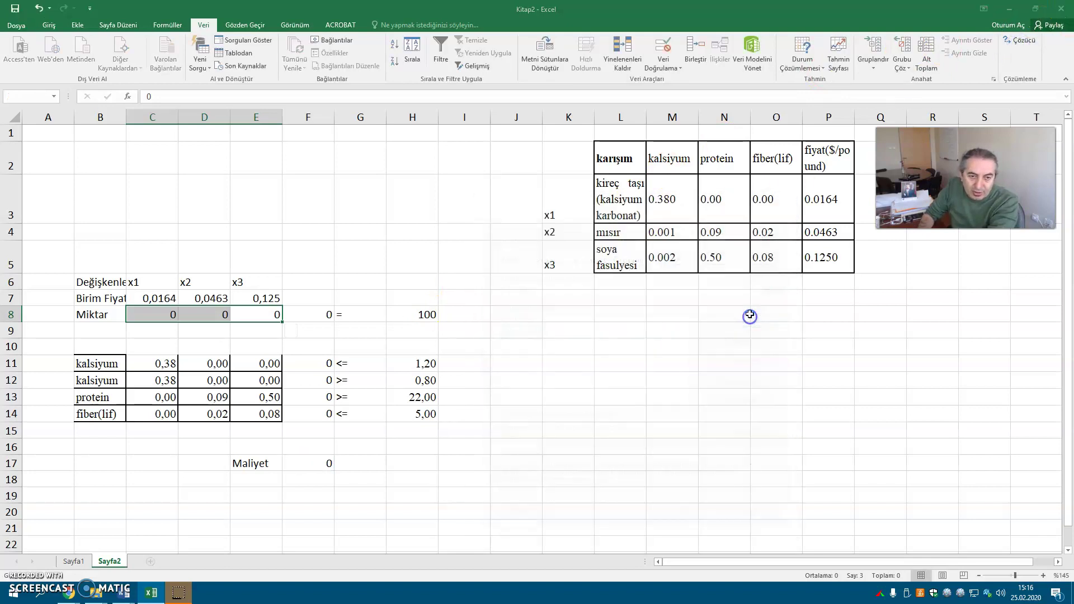
click(317, 315)
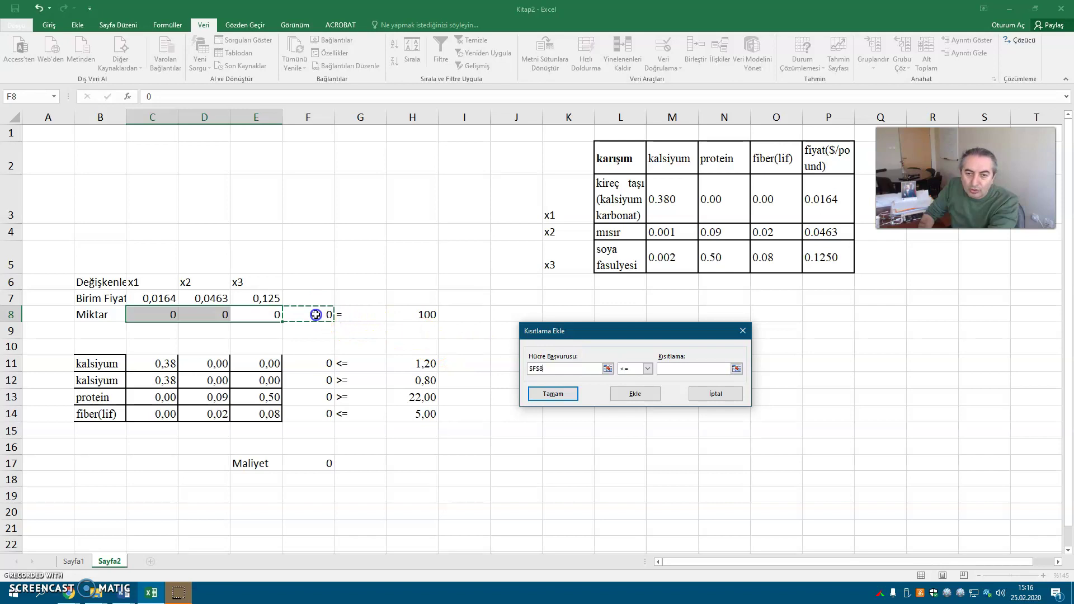
click(648, 368)
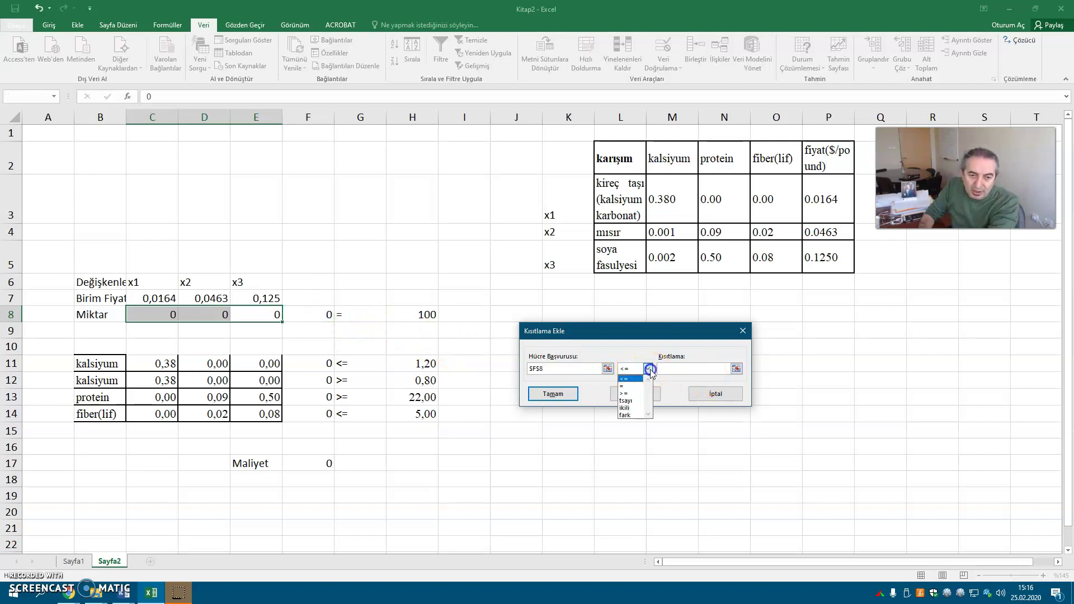
click(621, 386)
click(425, 313)
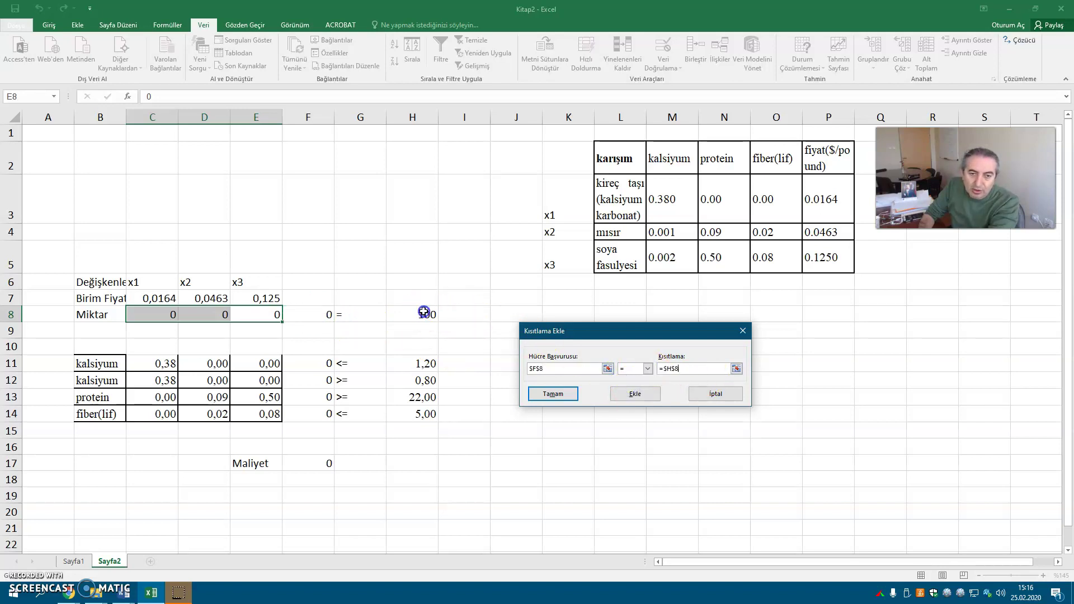
click(554, 395)
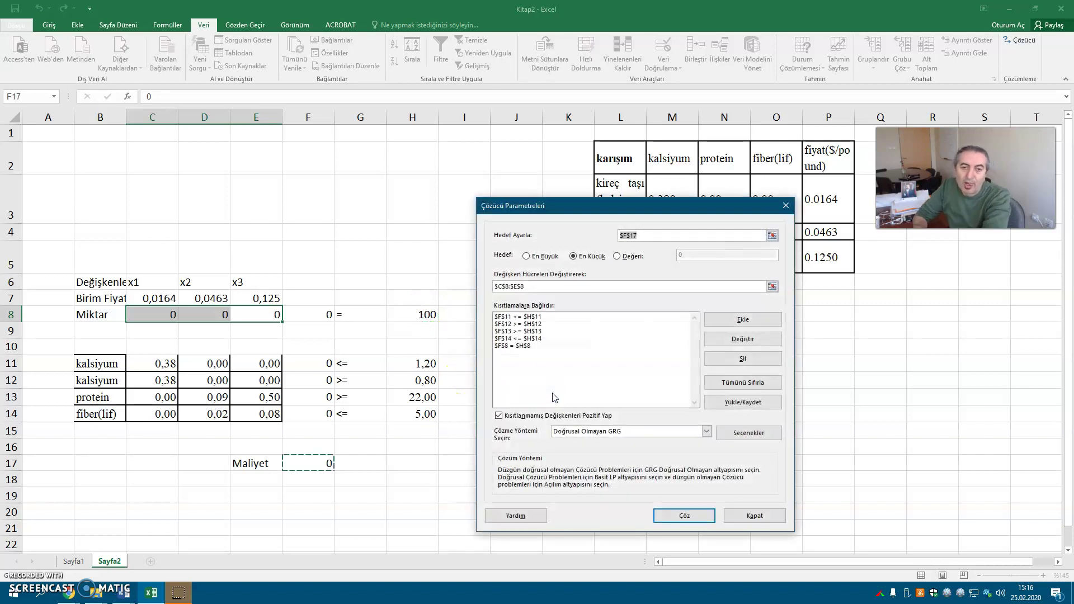
- Solve the model with the Basit LP solving method and keep the Solver solution
click(652, 236)
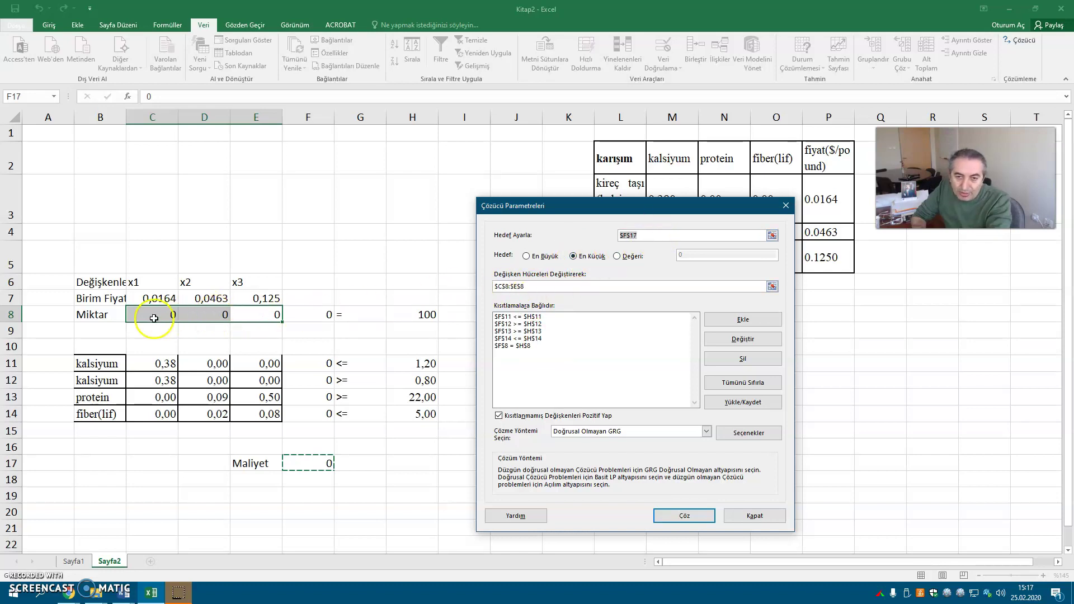
click(580, 433)
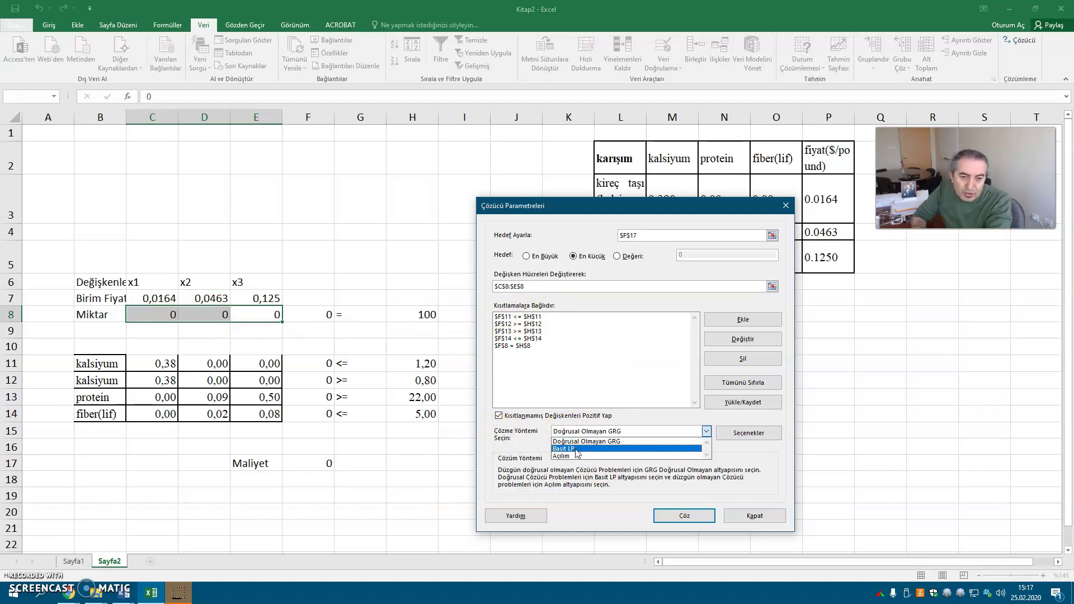
click(576, 449)
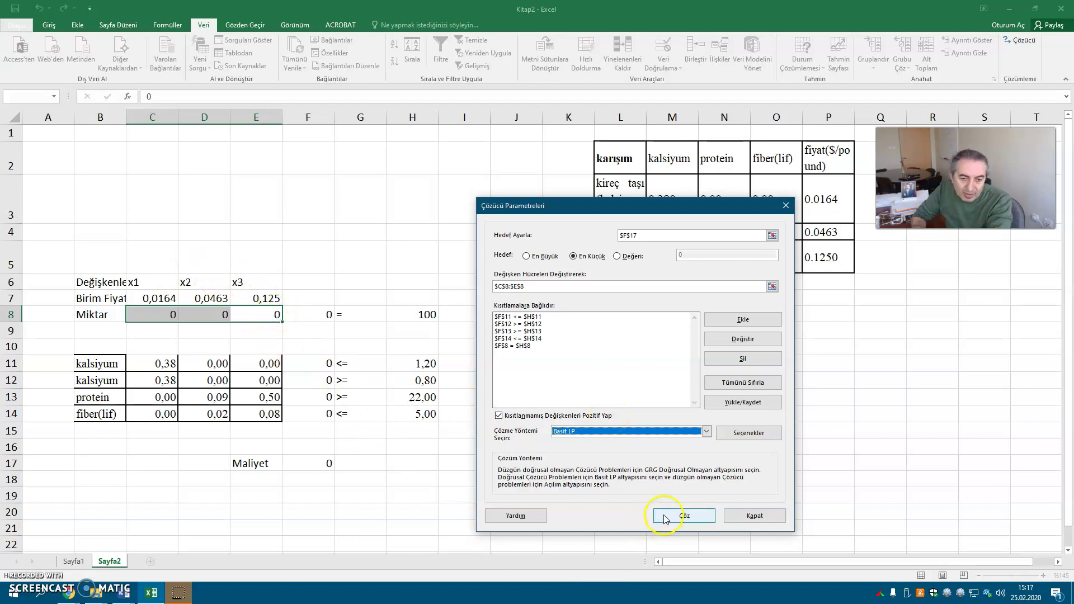
click(689, 517)
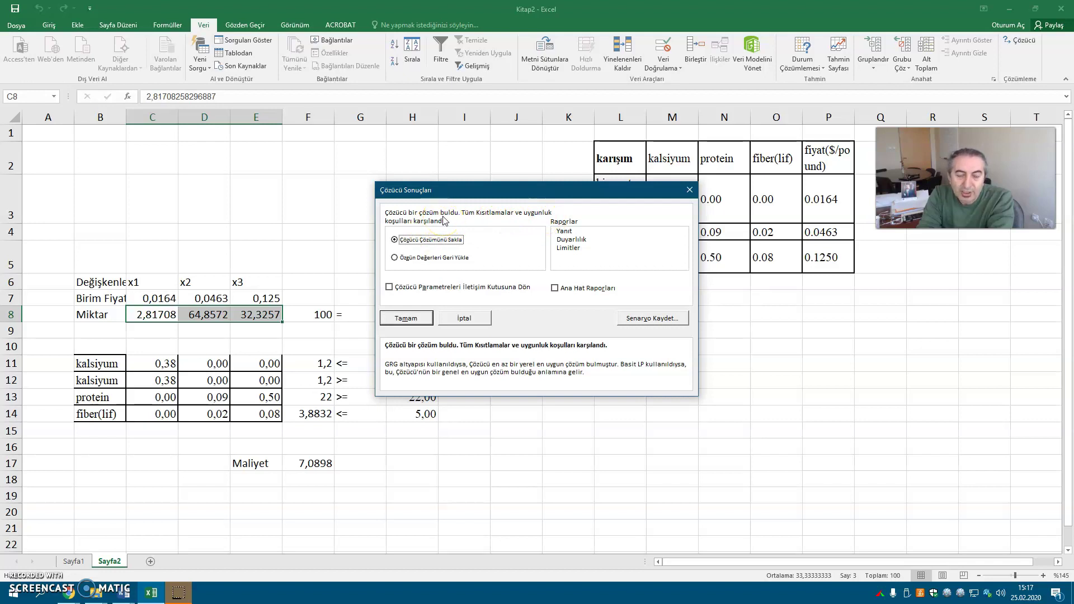
click(407, 318)
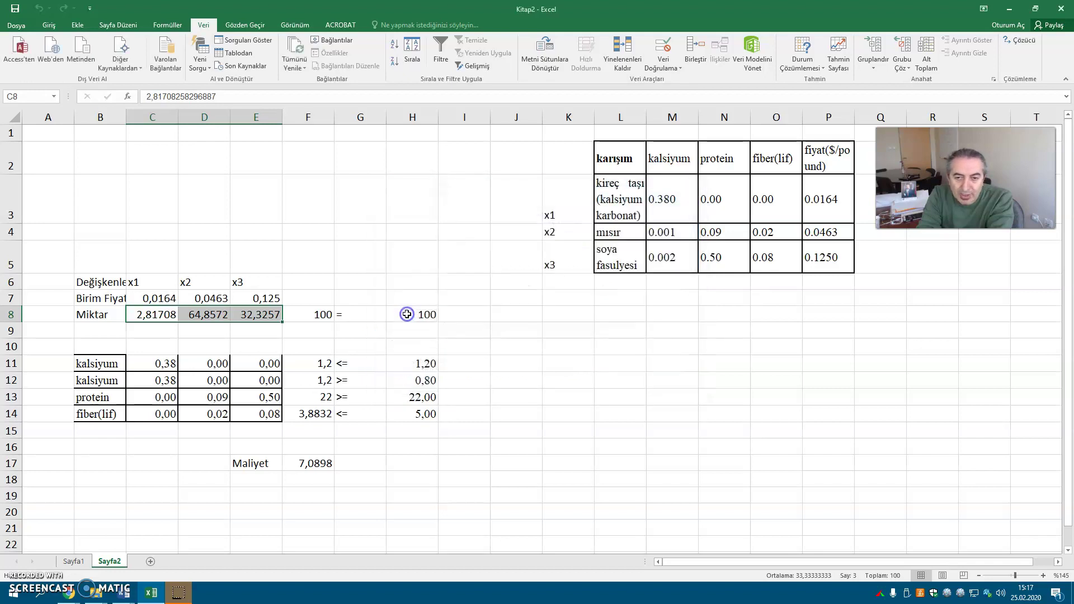
drag(506, 363, 571, 364)
click(620, 380)
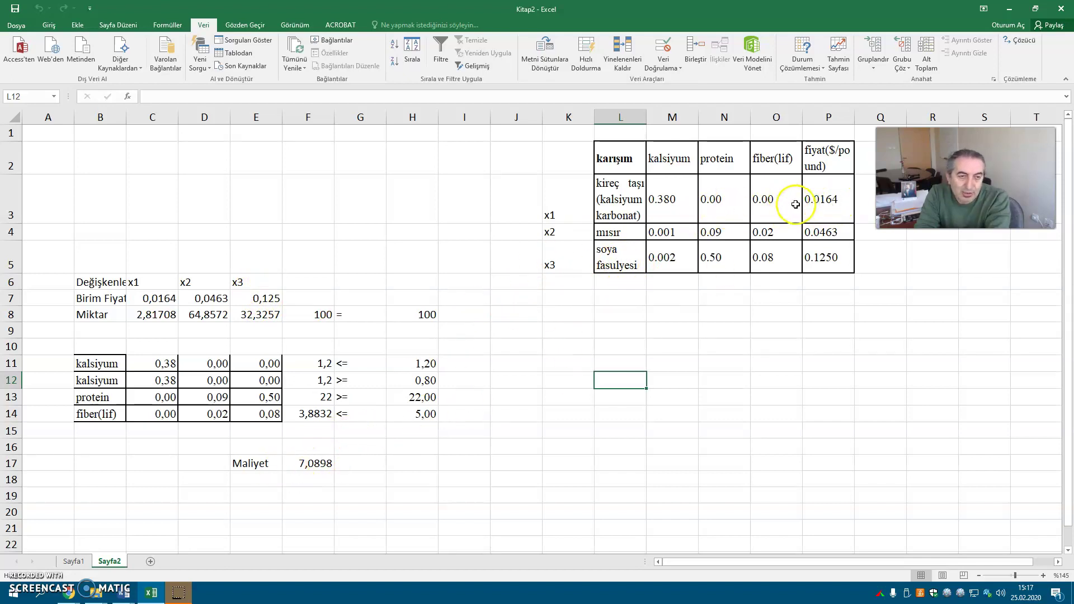
click(578, 208)
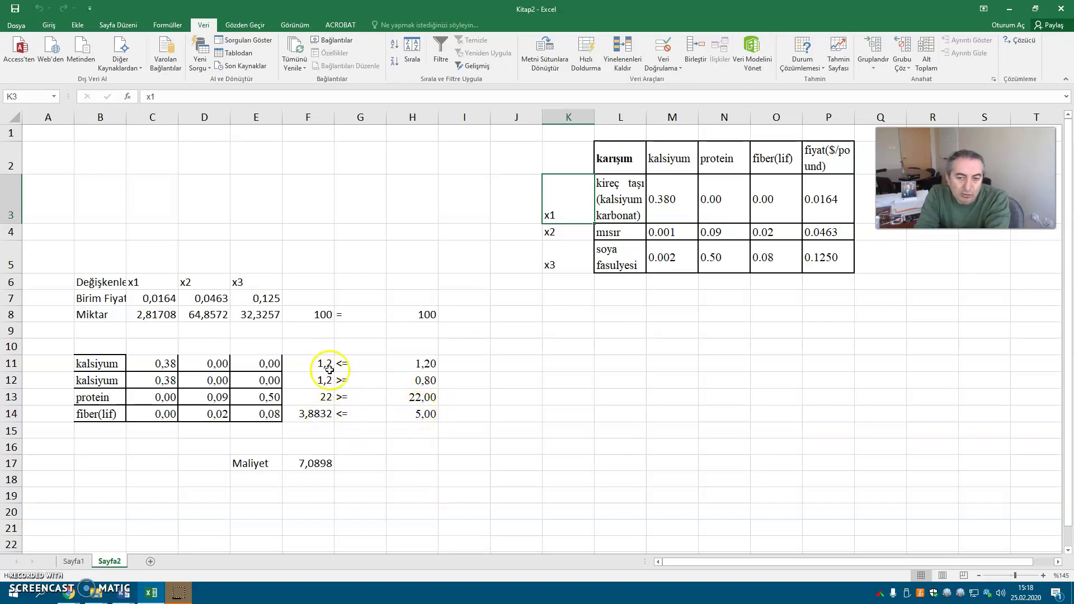
- Format the Maliyet value in F17 with the Finansal number format and the $ İngilizce (ABD) currency symbol
click(314, 464)
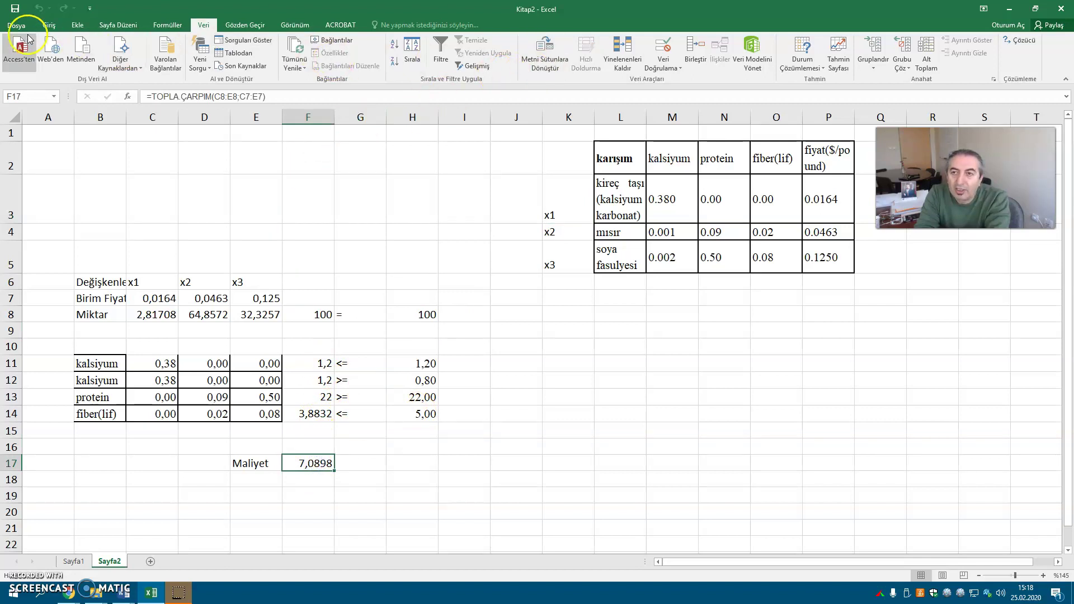
click(49, 25)
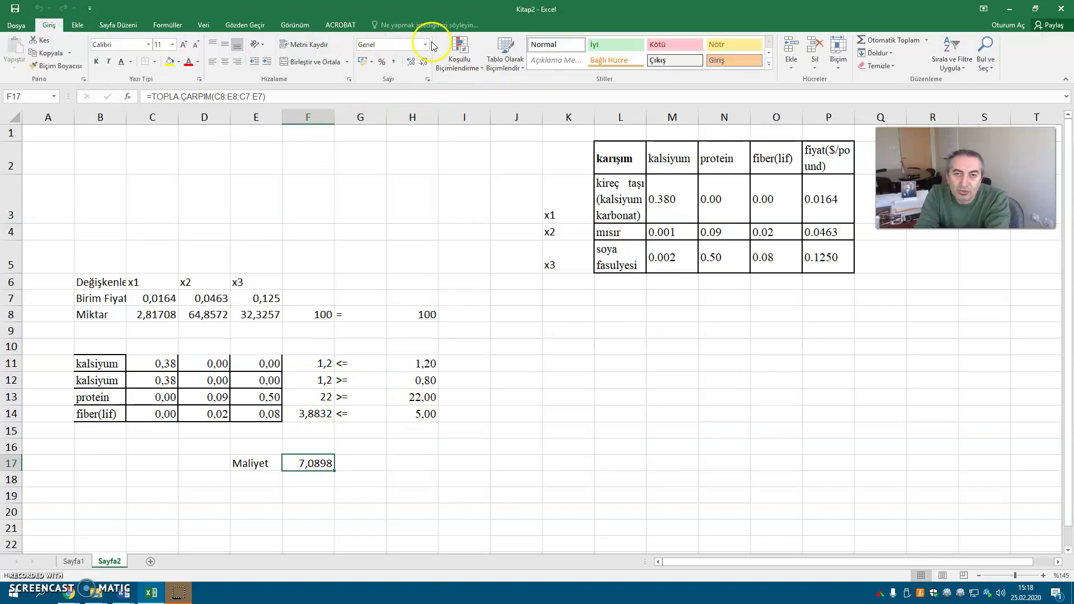
click(363, 62)
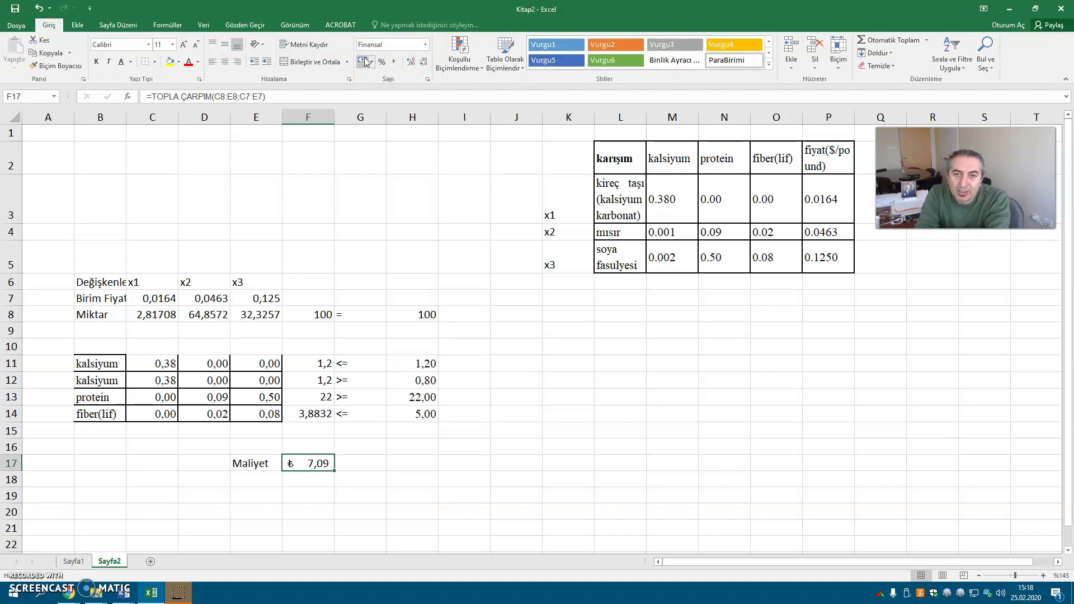
click(371, 61)
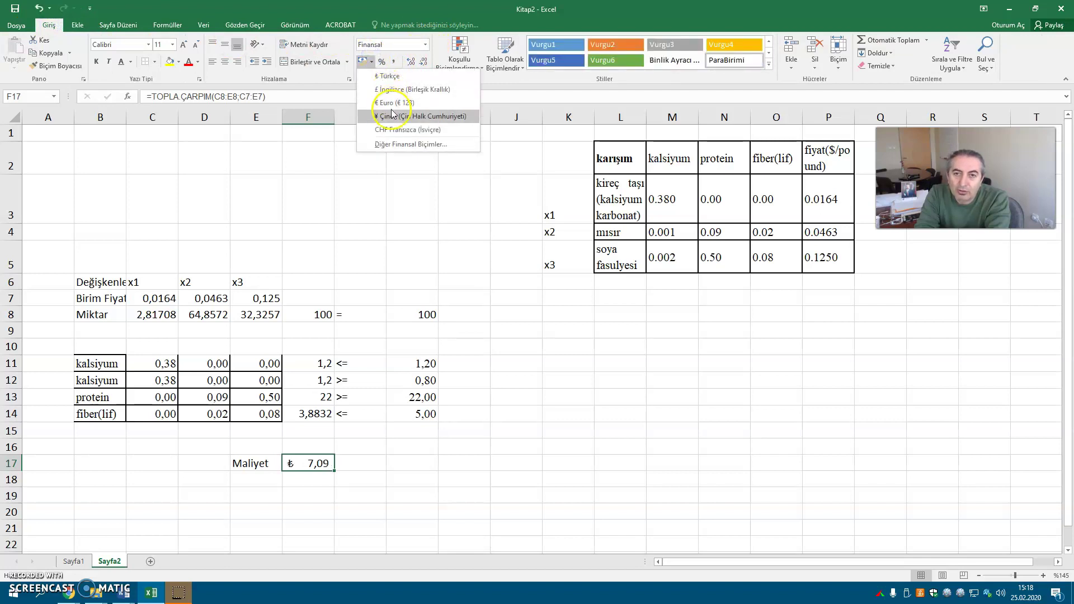
click(401, 145)
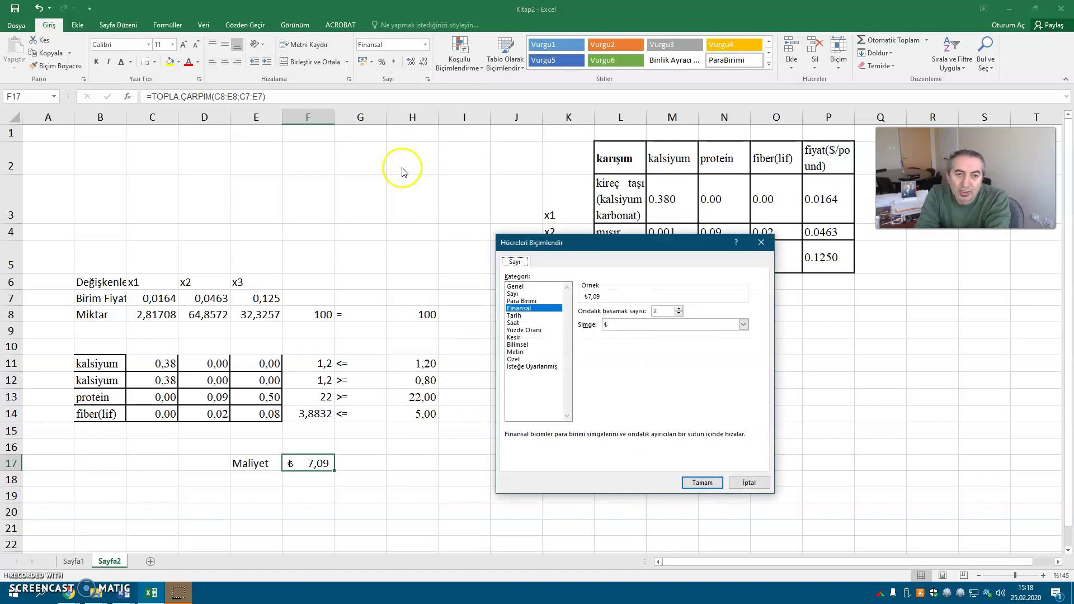
click(664, 326)
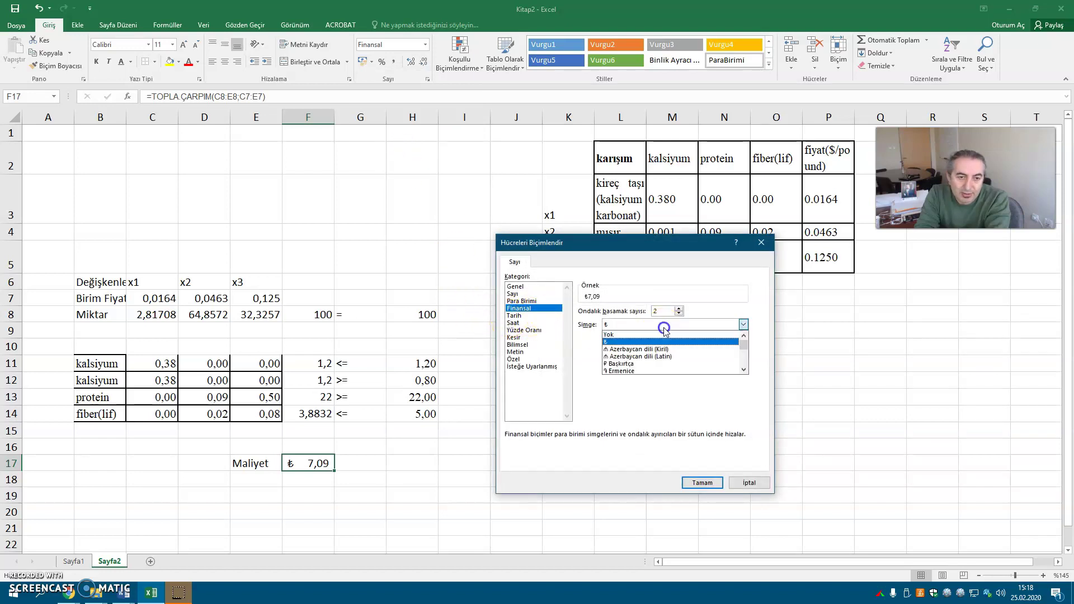
scroll(654, 349, down, 2)
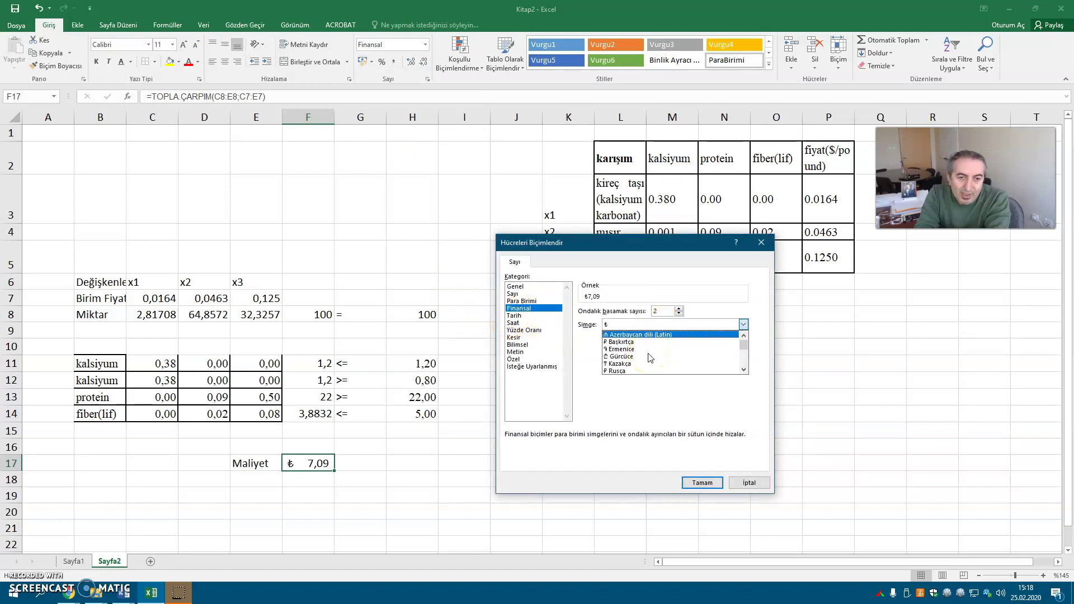
scroll(649, 359, down, 1)
scroll(649, 359, down, 3)
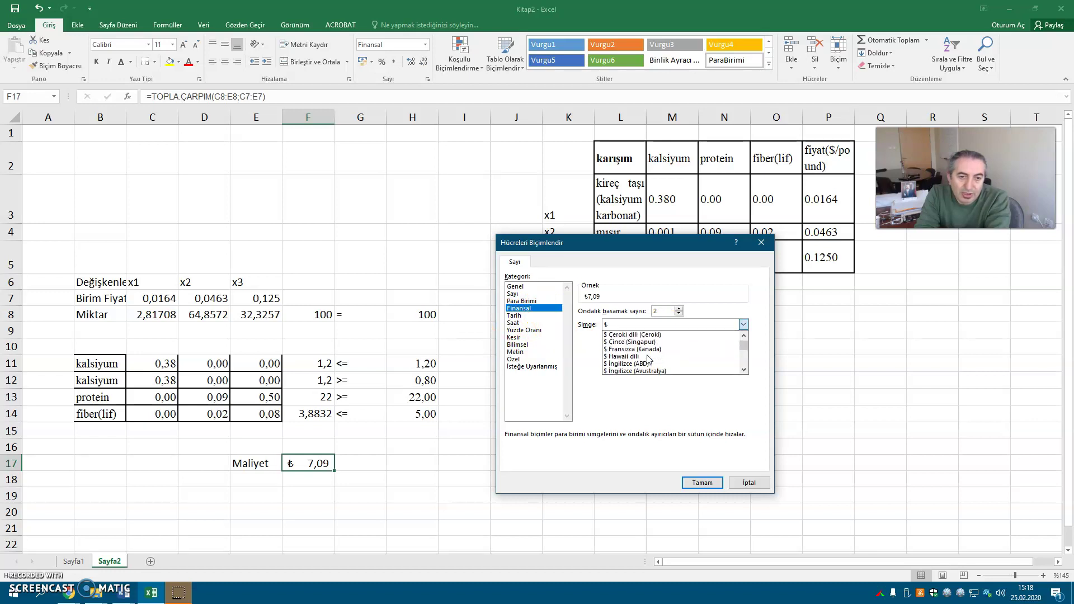
click(646, 364)
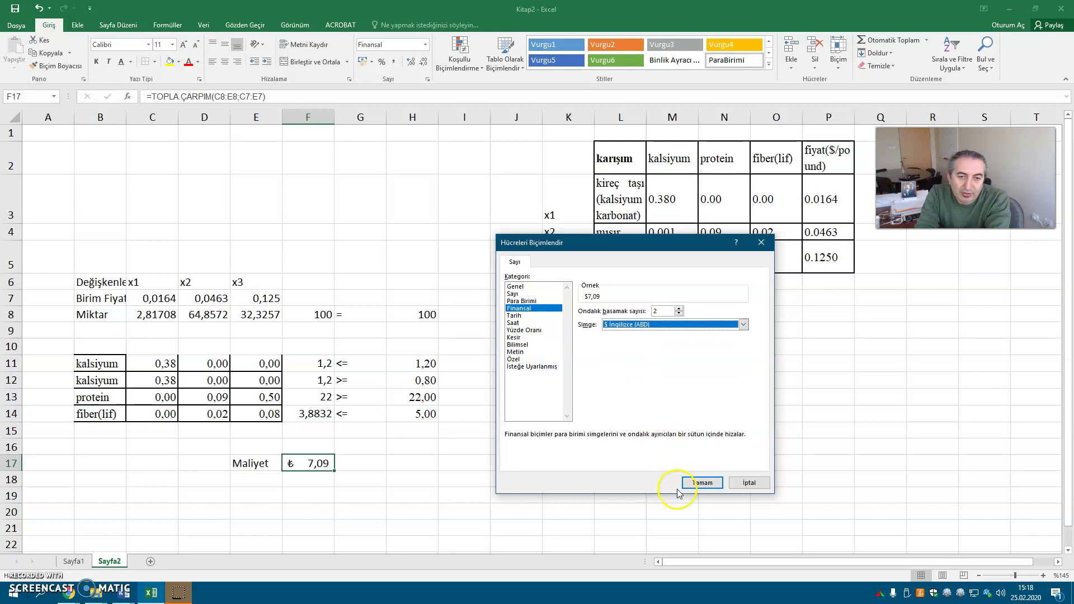
click(703, 482)
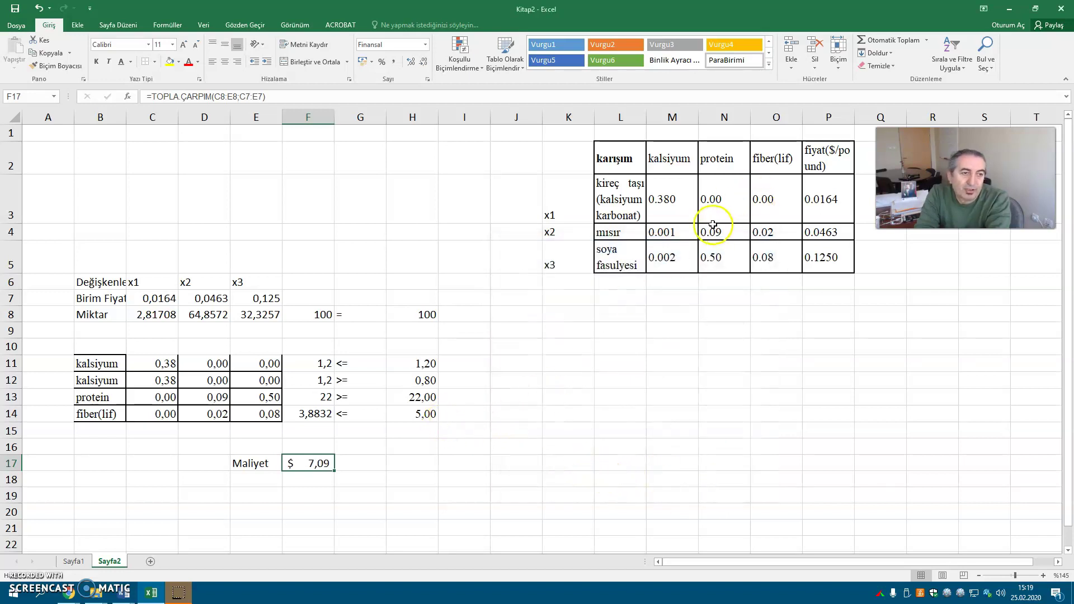
click(177, 595)
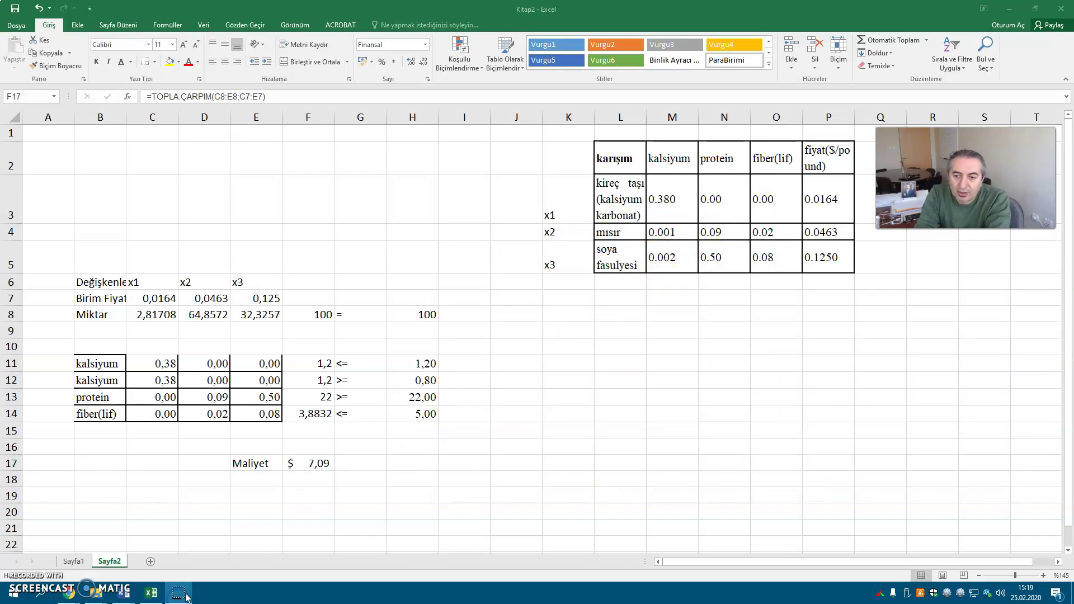